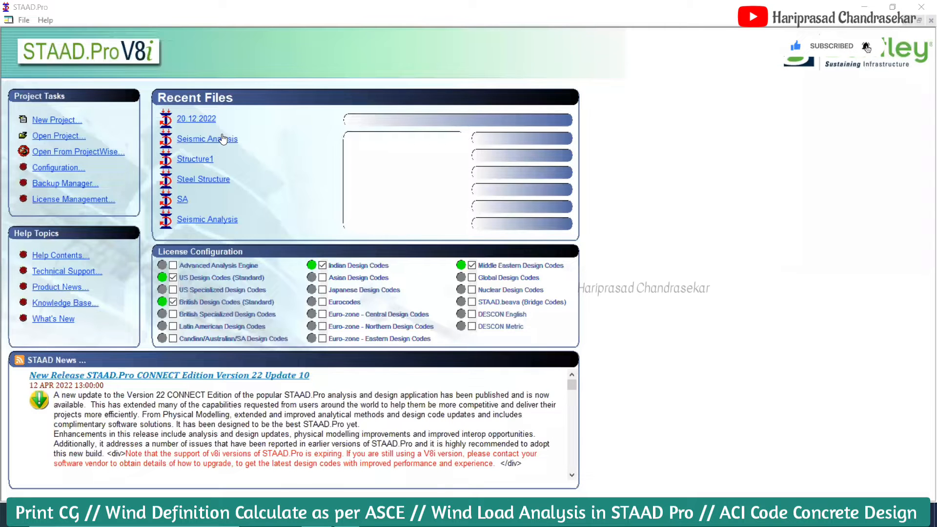
# Look up the Cg command among the post-analysis print commands without adding it
pyautogui.moveTo(223, 139)
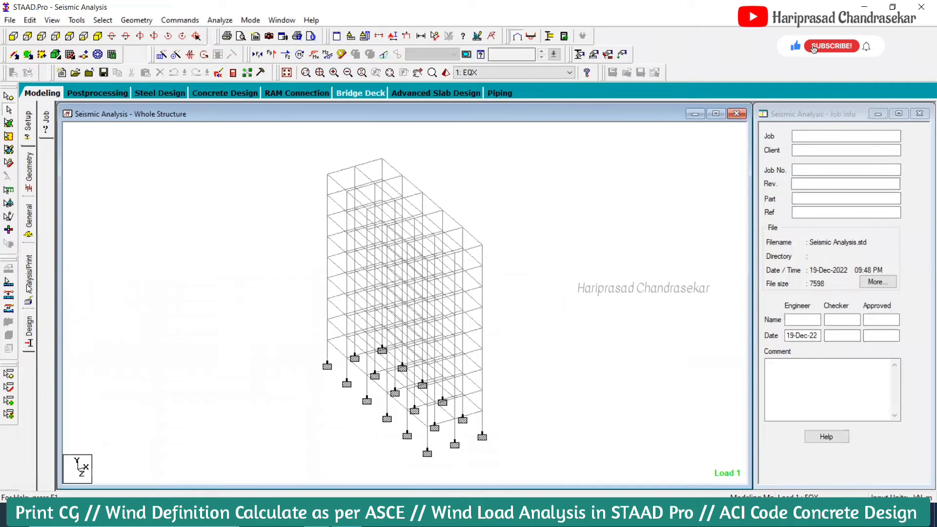
pyautogui.click(28, 288)
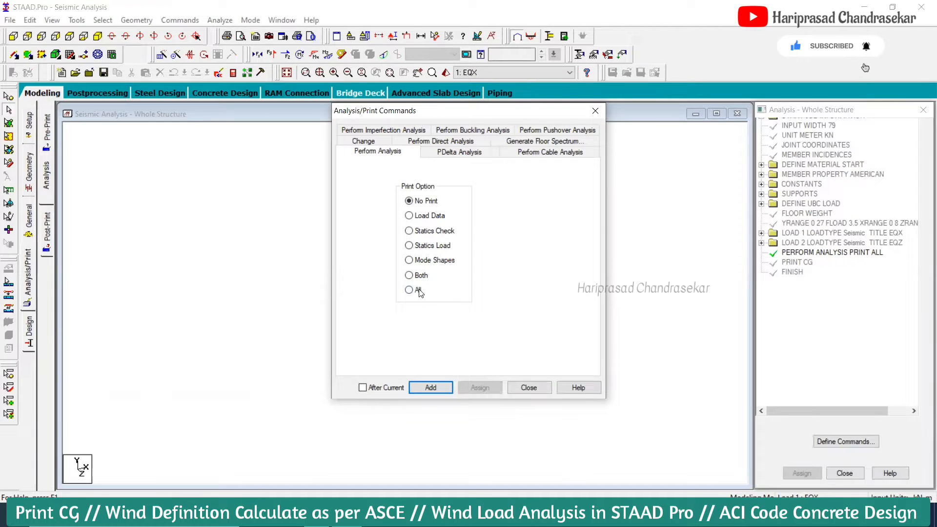
pyautogui.click(595, 111)
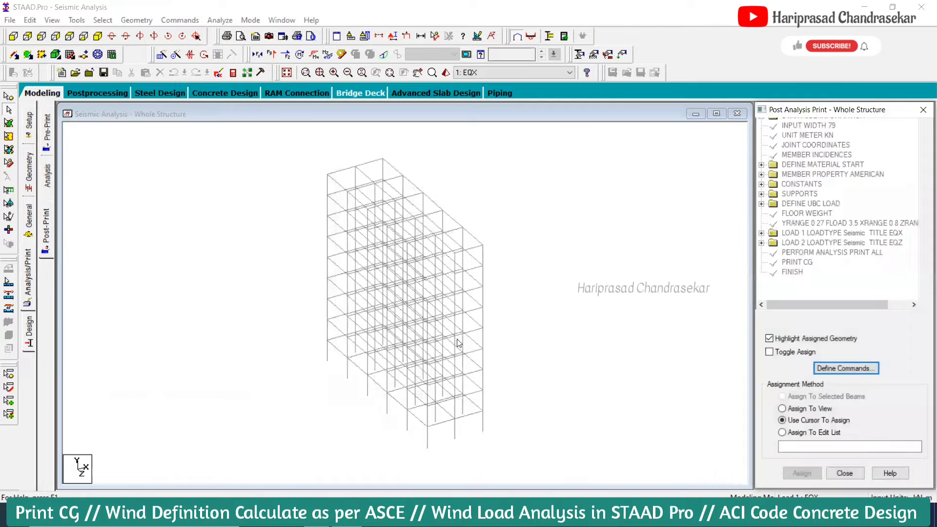
pyautogui.click(846, 369)
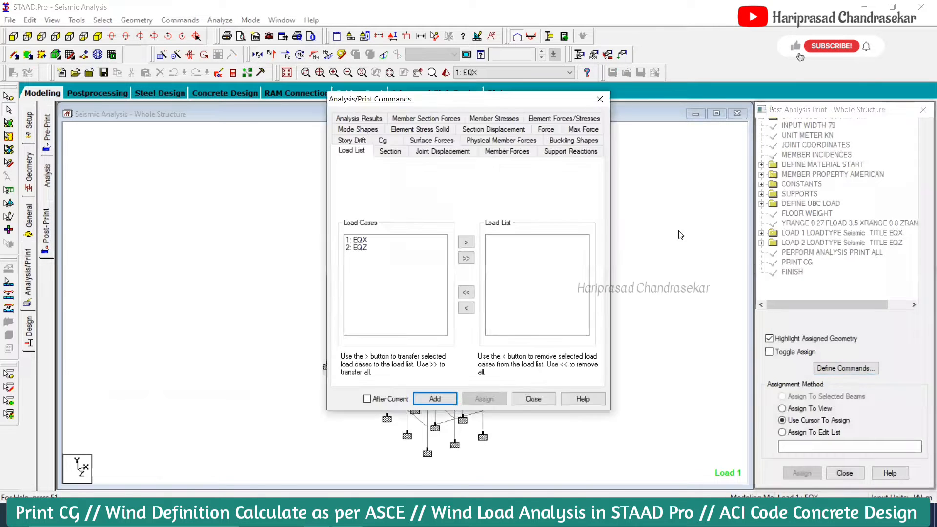
pyautogui.click(386, 142)
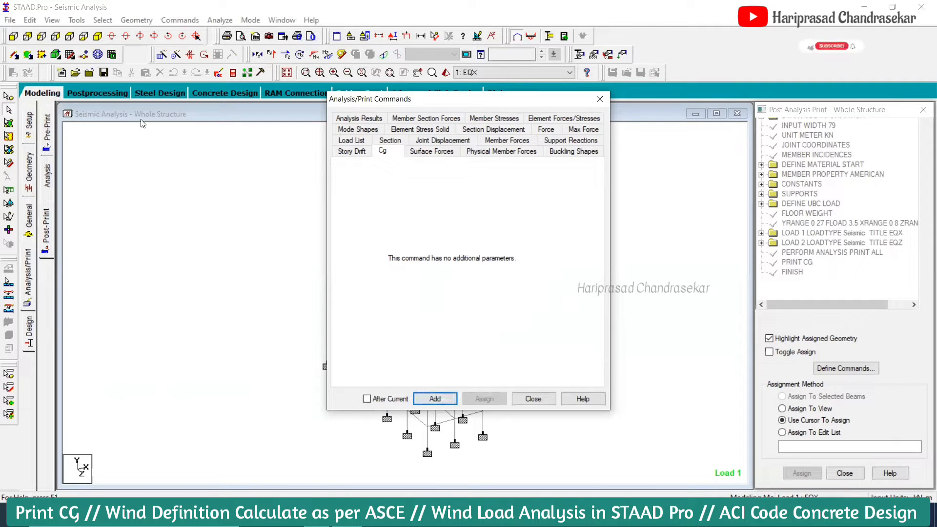
pyautogui.click(534, 400)
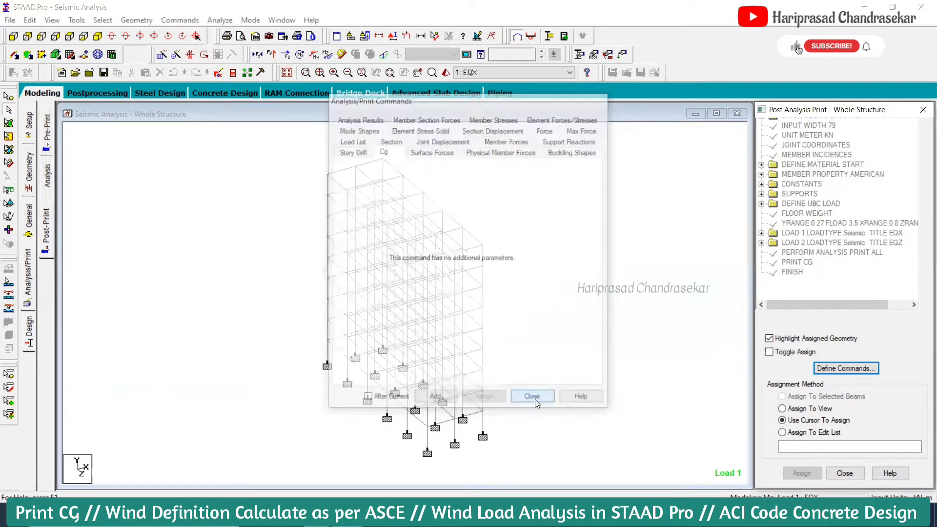
# Inspect the PRINT CG and FINISH lines at the end of the model's input file in the STAAD Editor
pyautogui.click(219, 74)
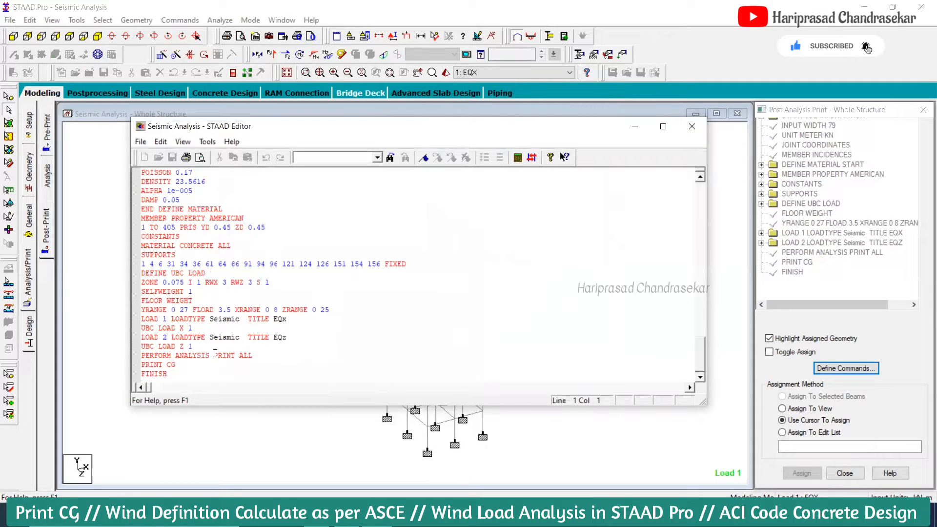
pyautogui.click(143, 373)
pyautogui.click(144, 365)
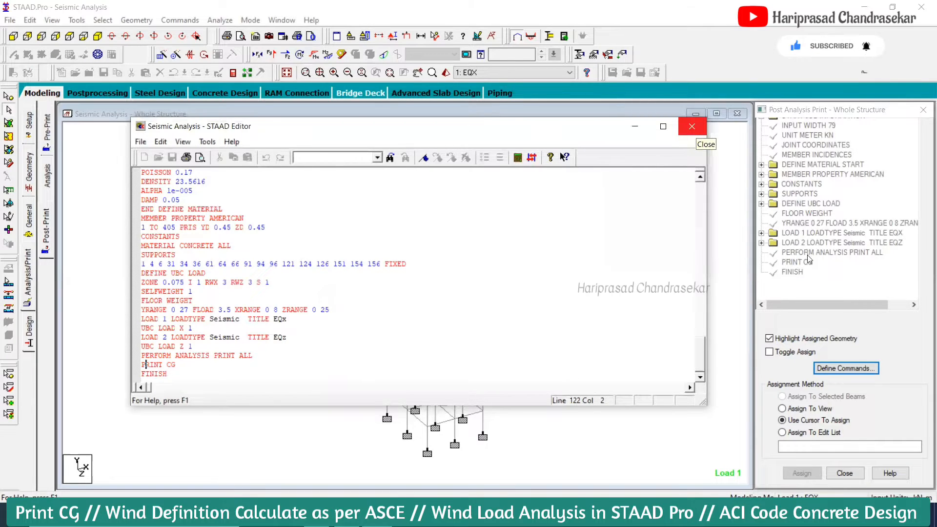
pyautogui.click(697, 130)
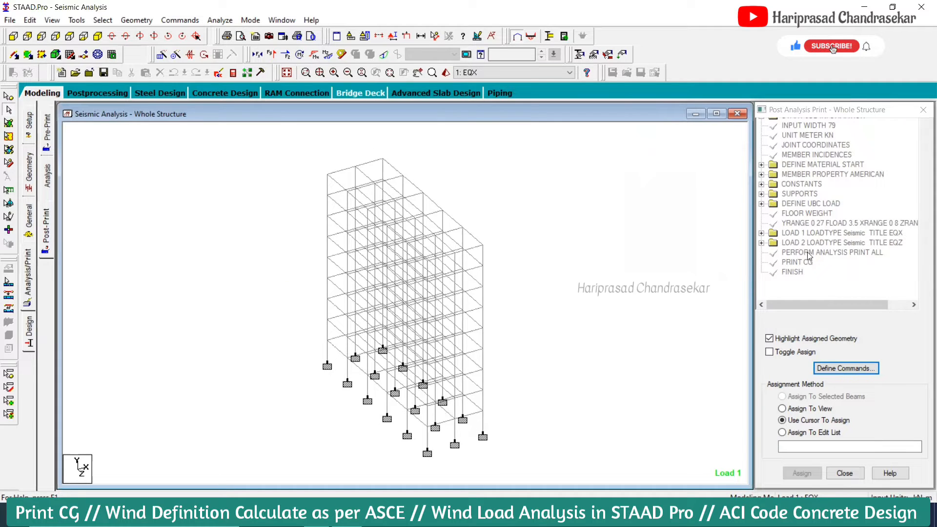
# Review the PERFORM ANALYSIS PRINT ALL, PRINT CG and FINISH commands in the post-analysis command list
pyautogui.click(794, 263)
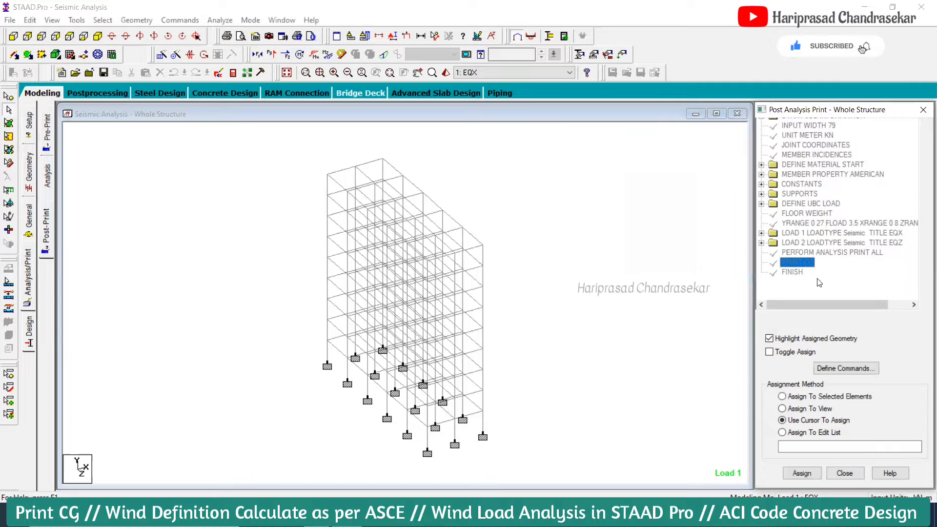
pyautogui.click(794, 272)
pyautogui.click(797, 252)
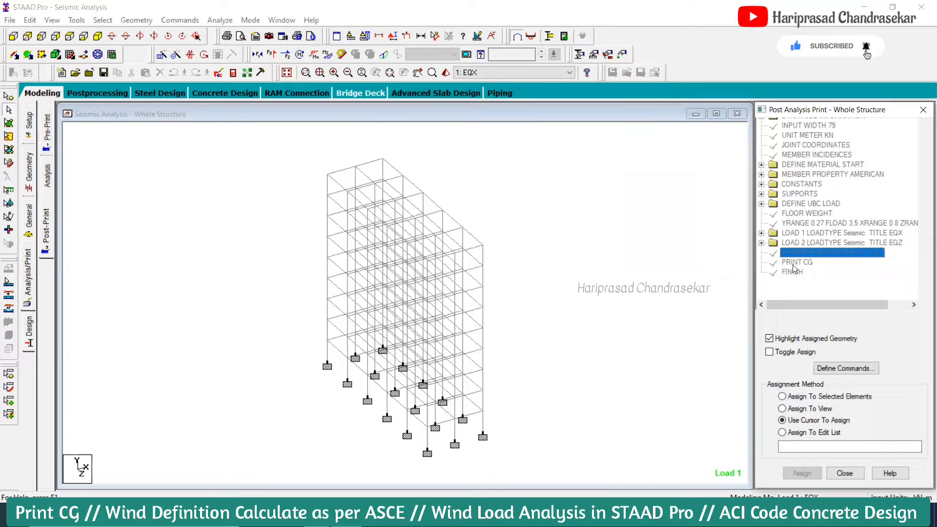
pyautogui.click(793, 263)
pyautogui.click(792, 273)
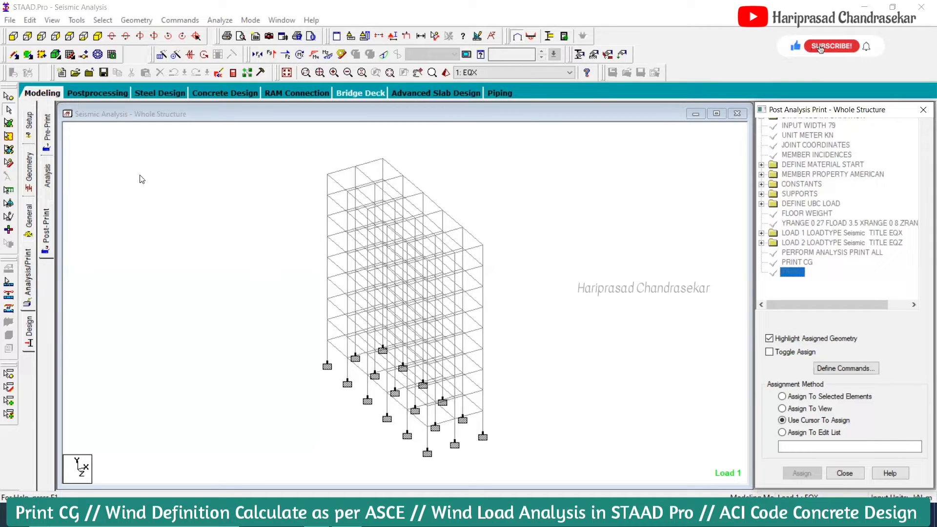
# Show the model's load definitions and load case details with both groups expanded
pyautogui.click(29, 216)
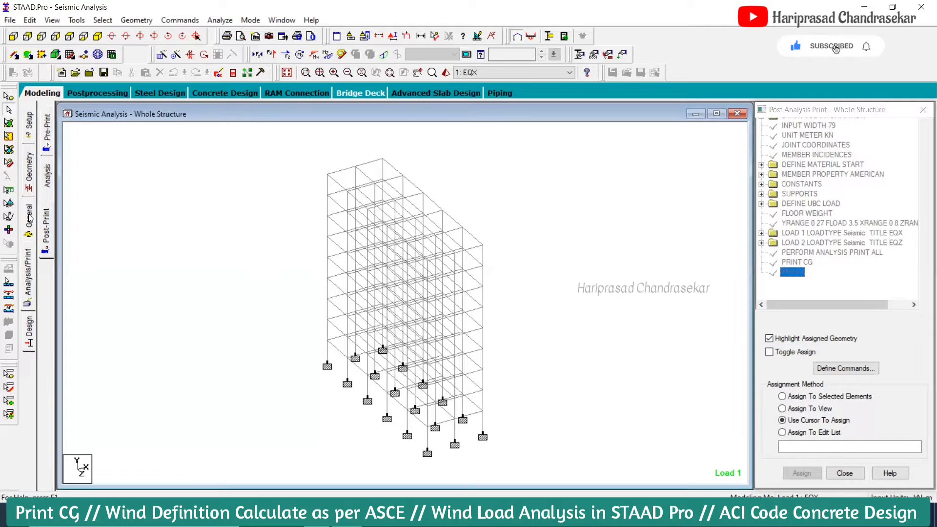
pyautogui.click(47, 274)
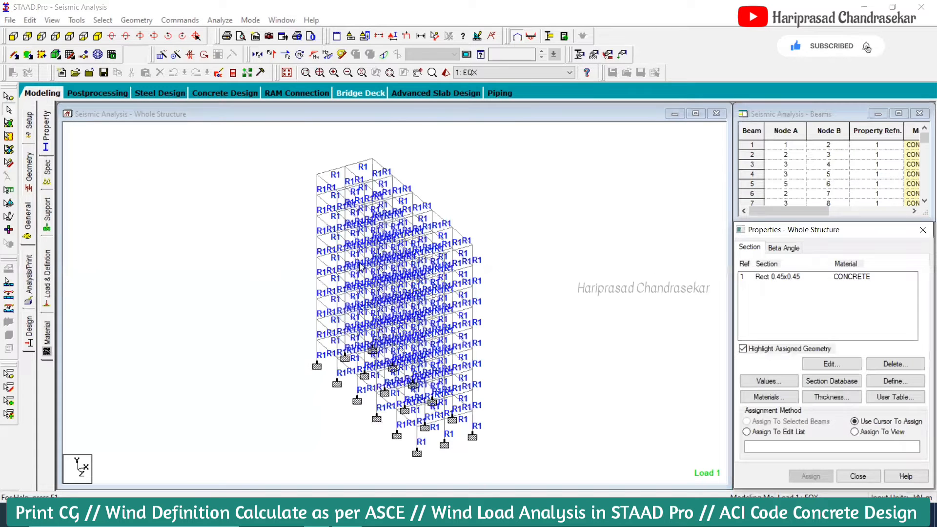
pyautogui.click(742, 126)
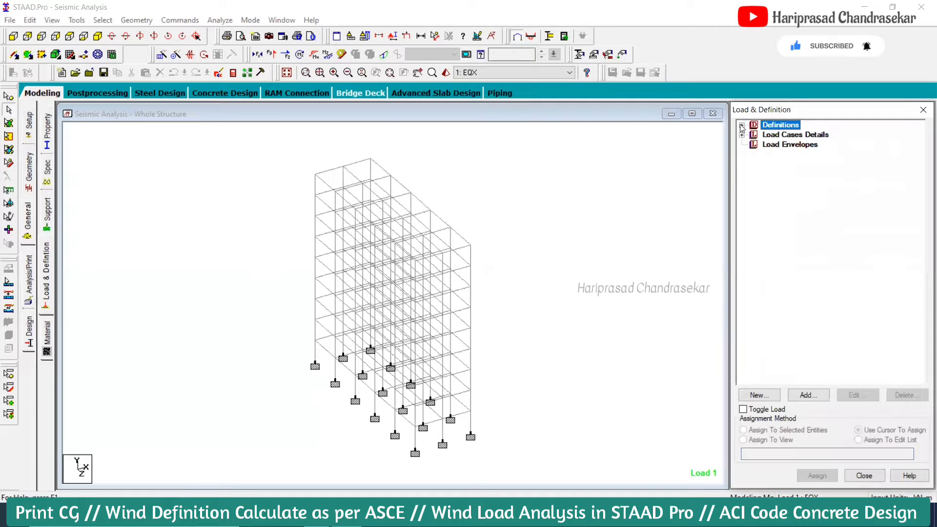
pyautogui.click(742, 125)
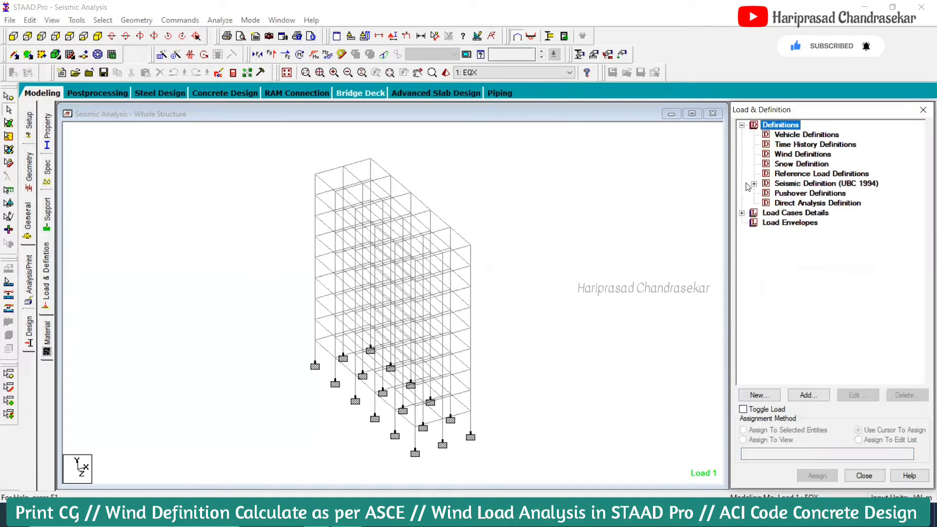
pyautogui.click(742, 213)
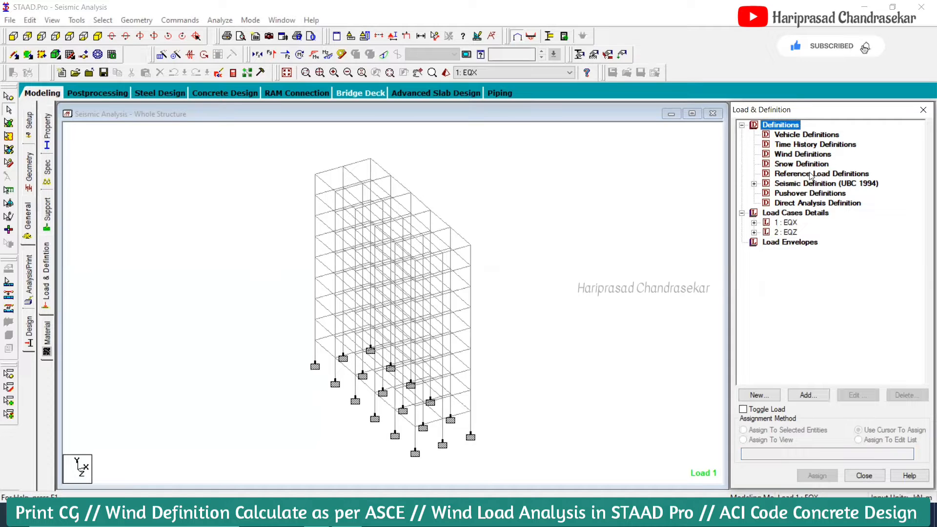
# Add primary load case 3 with loading type Wind and title WLx, agreeing to delete the existing result files
pyautogui.click(794, 213)
pyautogui.click(804, 400)
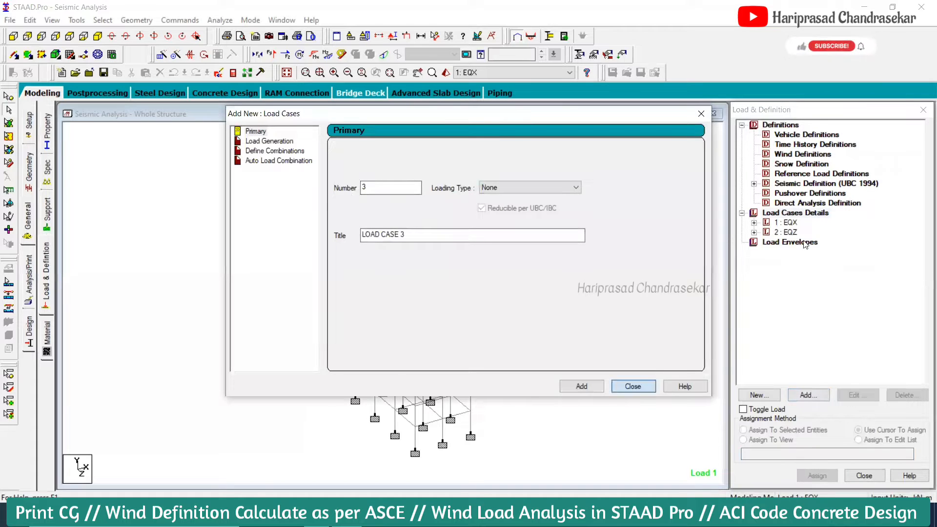
pyautogui.click(633, 386)
pyautogui.click(808, 395)
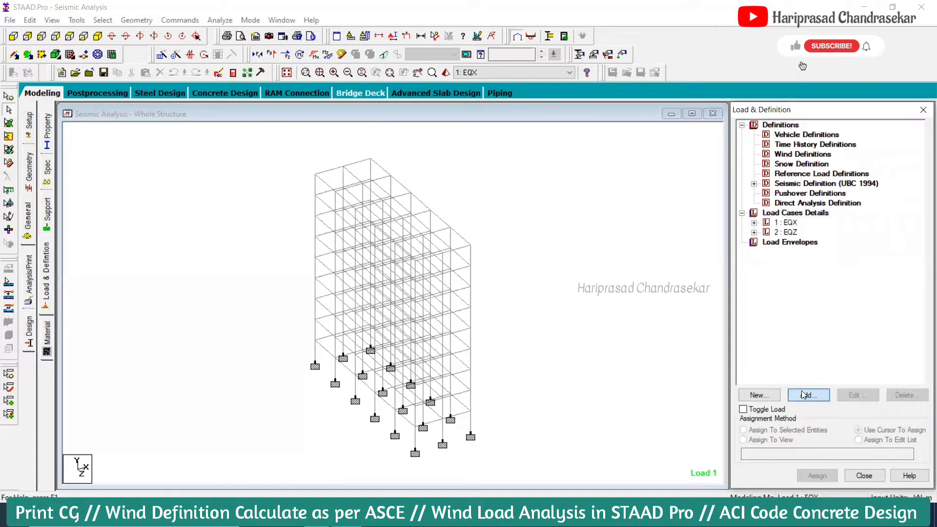
pyautogui.click(496, 185)
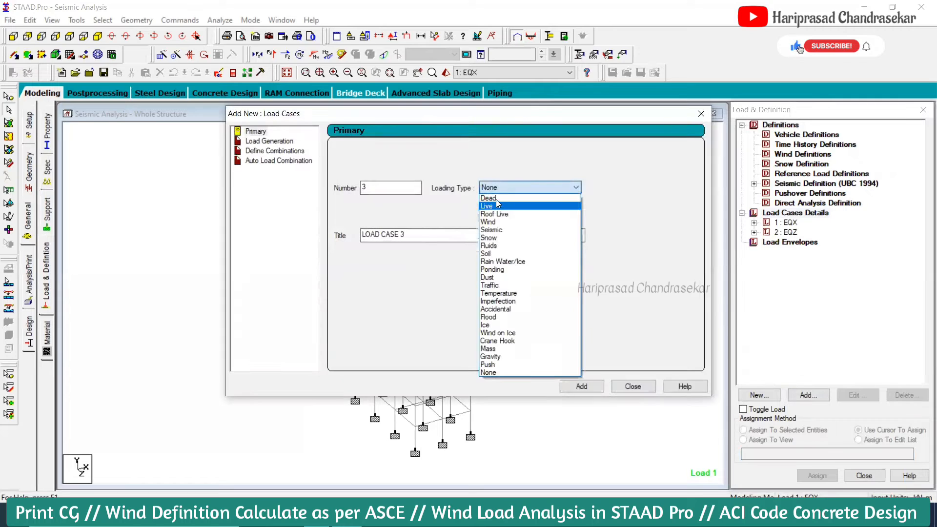
pyautogui.click(488, 222)
pyautogui.moveTo(408, 236); pyautogui.dragTo(313, 240)
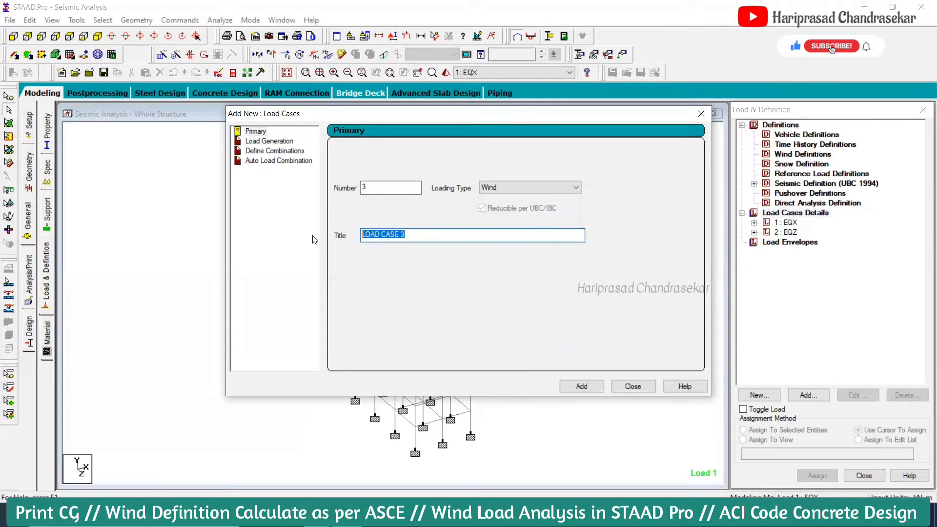
pyautogui.write('WLx')
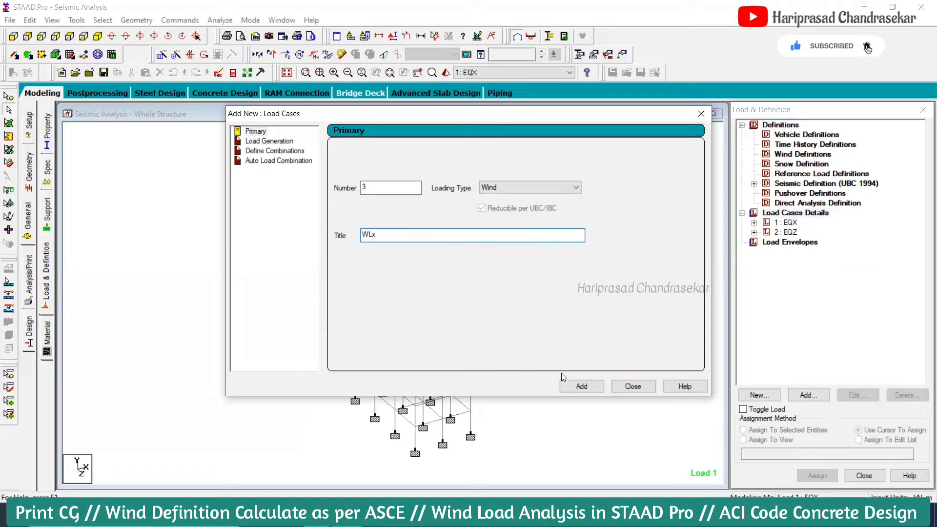
pyautogui.click(583, 387)
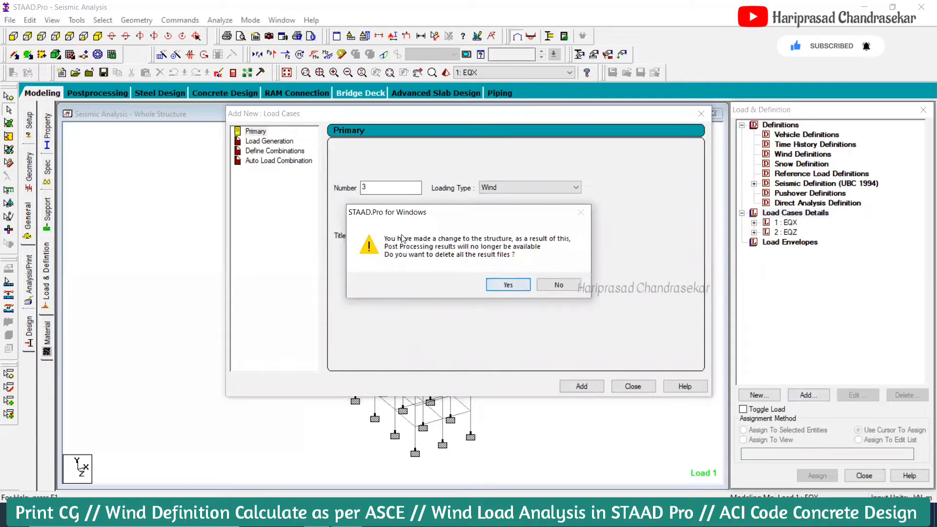
pyautogui.click(508, 285)
# Add primary load case 4 of loading type Wind titled WLz and finish adding load cases
pyautogui.write('WLz')
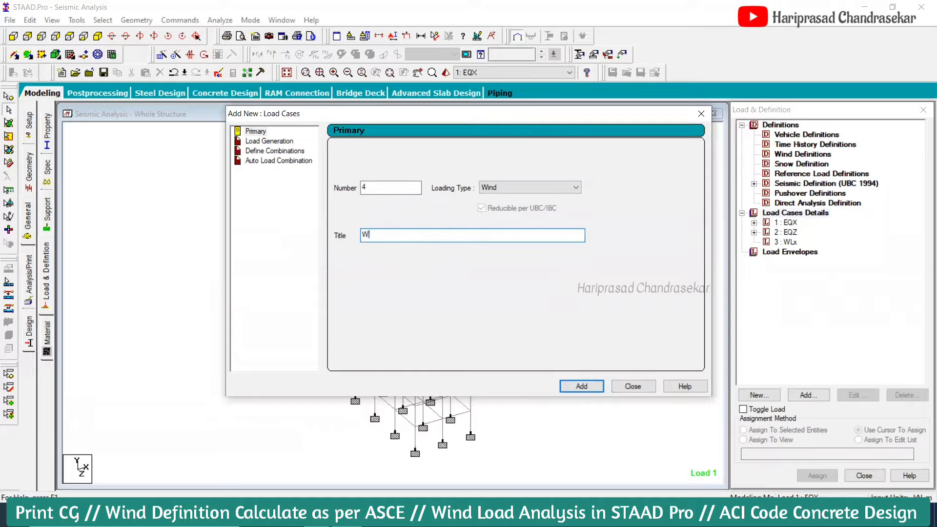
pyautogui.click(569, 389)
pyautogui.click(634, 386)
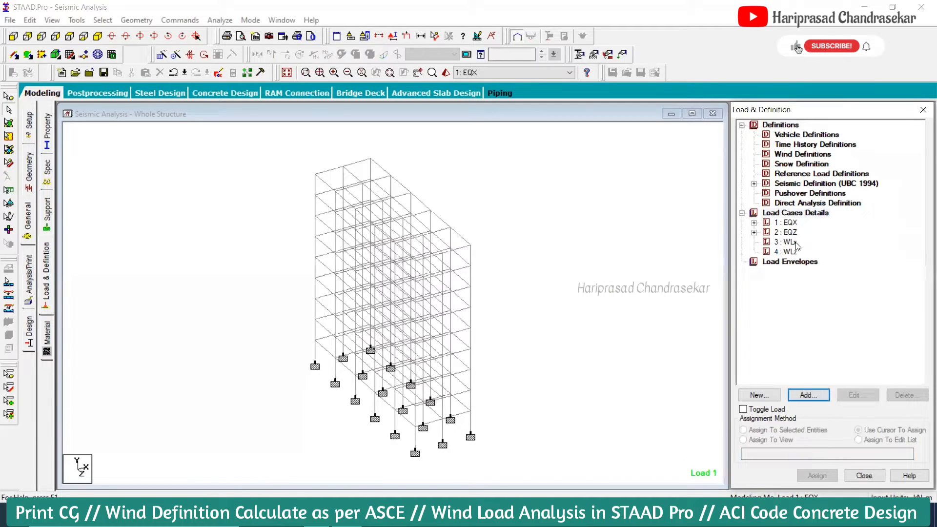
# Try to add a wind load item to the WLx load case
pyautogui.click(821, 398)
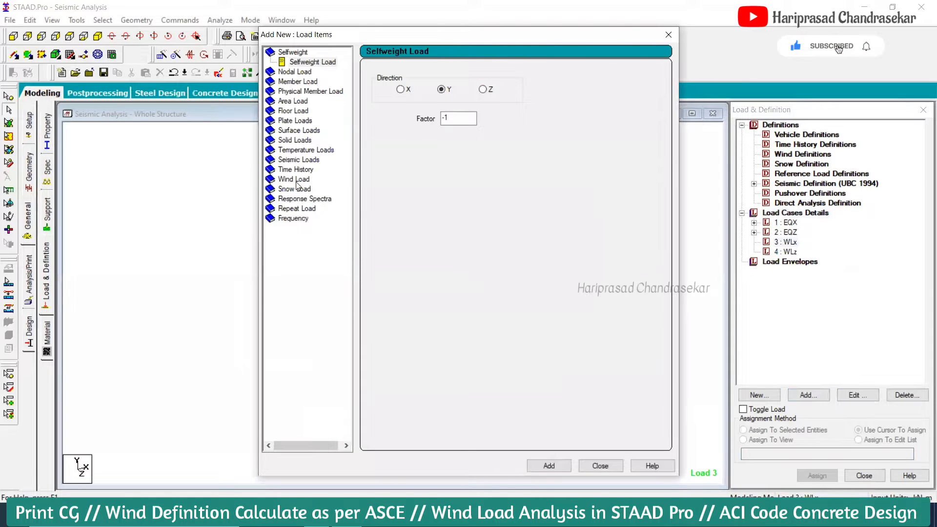
pyautogui.click(295, 180)
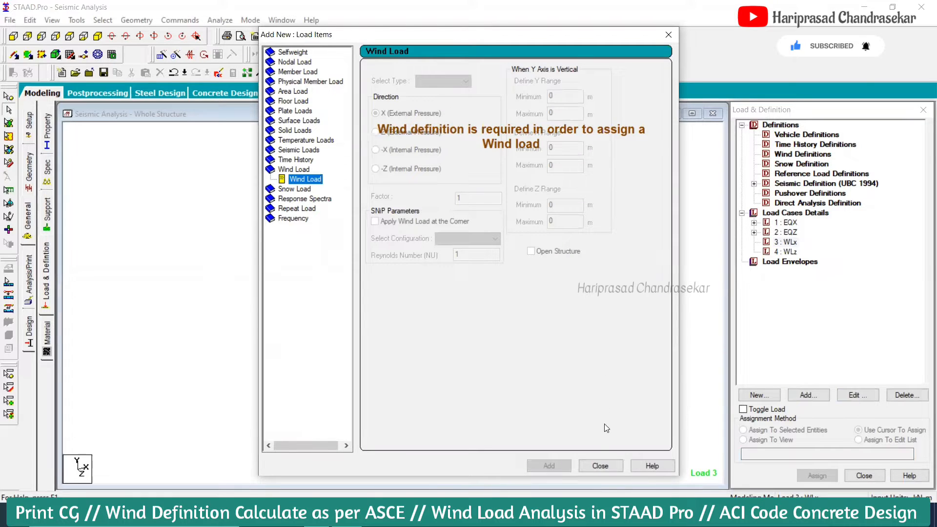
pyautogui.click(601, 466)
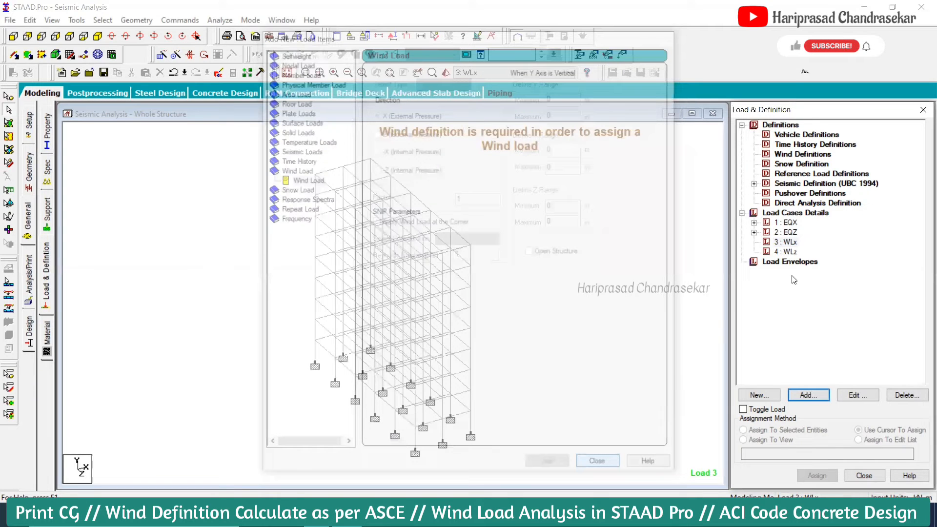
# Add a wind definition with type number 1 and the comment WIND 1
pyautogui.click(803, 154)
pyautogui.click(809, 395)
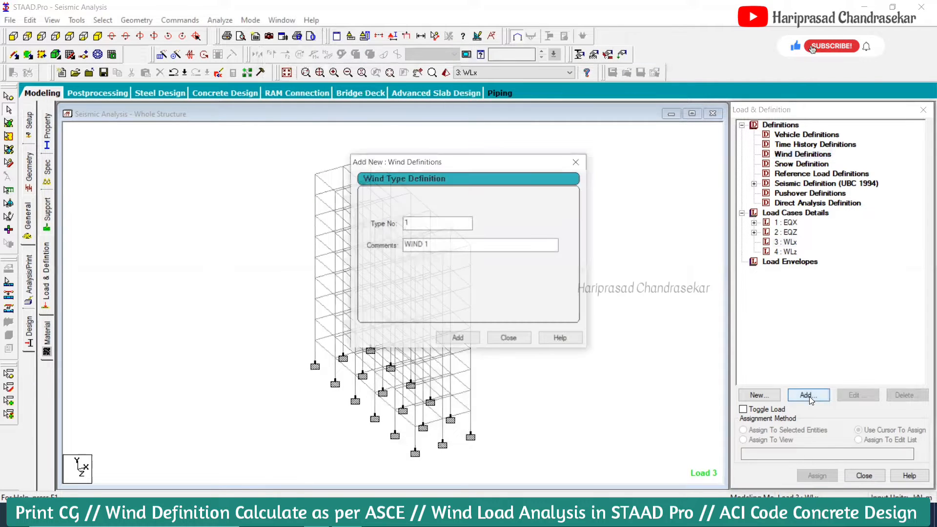
pyautogui.click(436, 250)
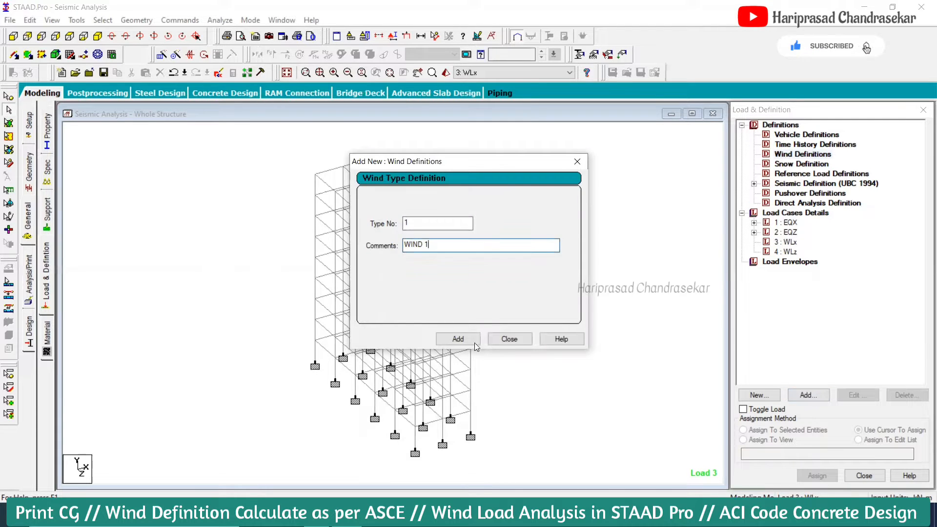
pyautogui.click(458, 339)
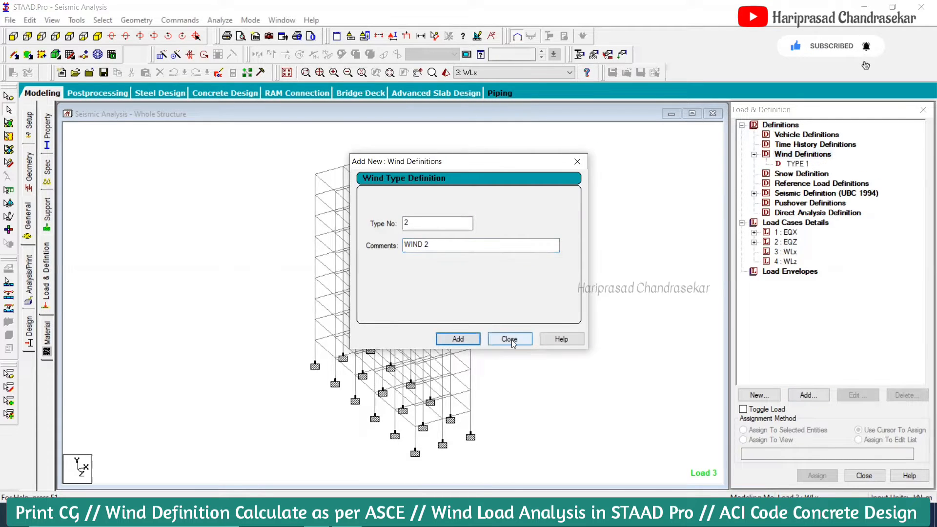
pyautogui.click(511, 339)
# Start an ASCE-7 calculation of the custom intensity for wind definition TYPE 1
pyautogui.click(784, 164)
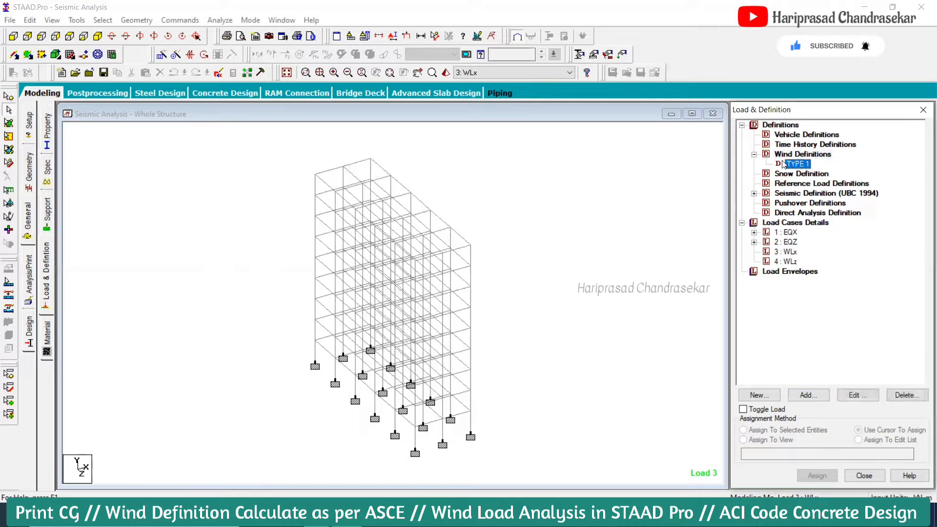
pyautogui.click(810, 395)
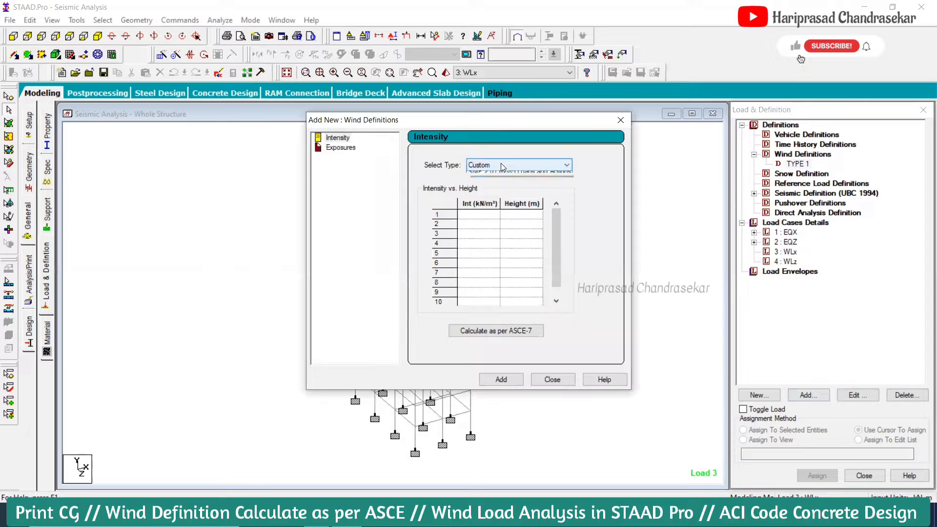
pyautogui.click(501, 163)
pyautogui.click(489, 218)
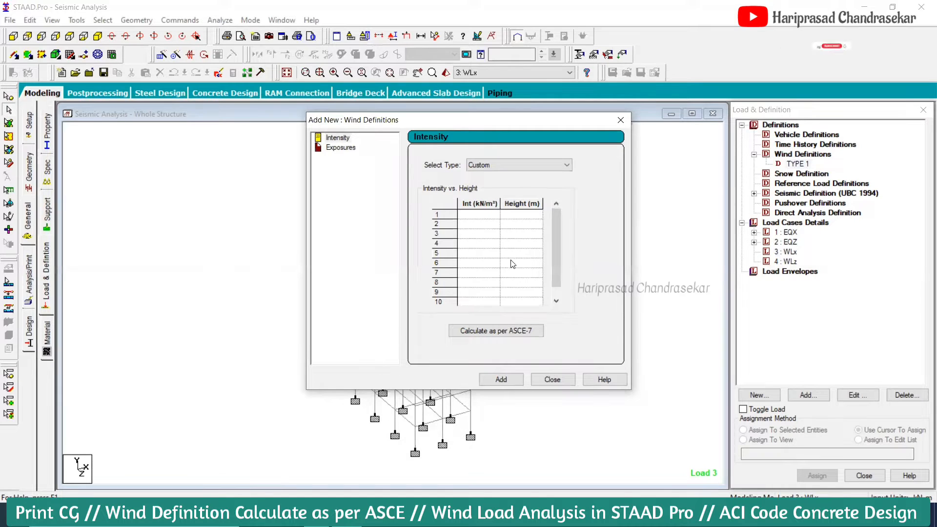
pyautogui.click(515, 332)
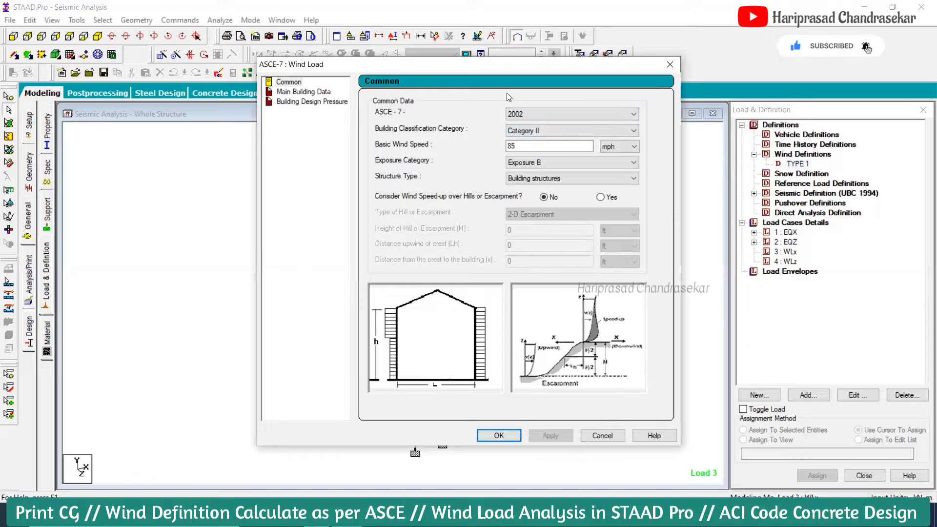
# Use the 2002 edition of ASCE-7 with building classification Category II for the wind calculation
pyautogui.click(554, 113)
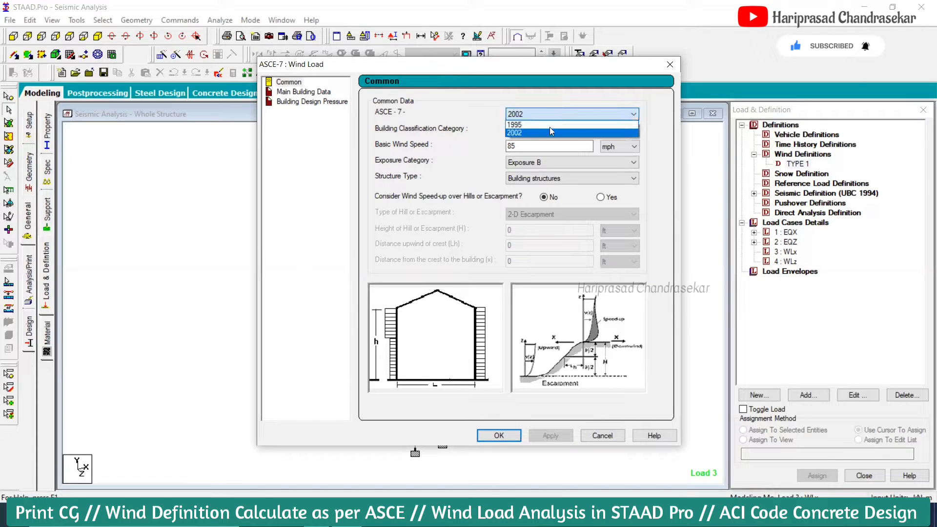
pyautogui.click(537, 114)
pyautogui.click(537, 130)
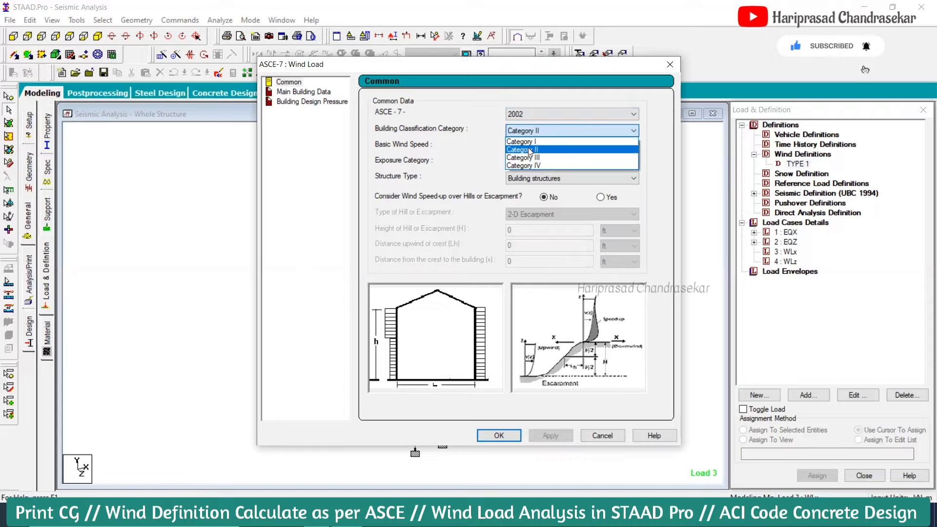
pyautogui.click(527, 130)
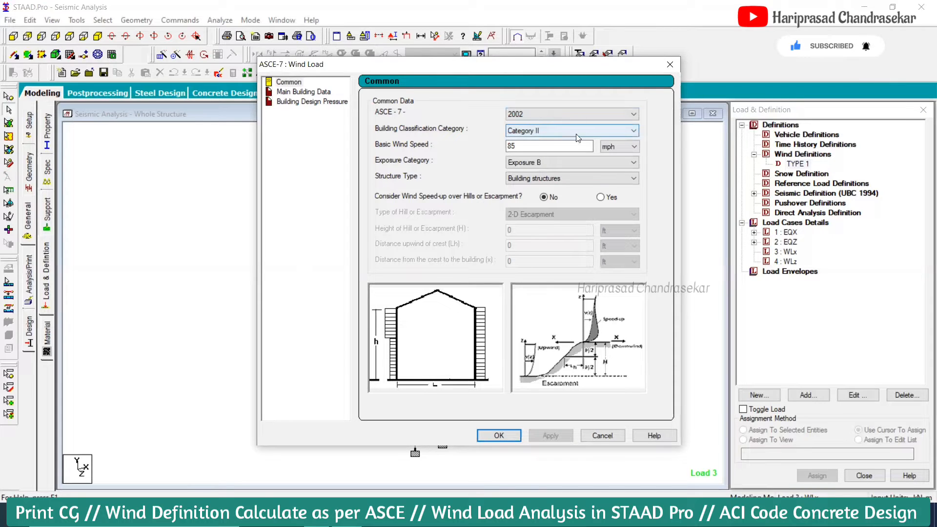
# Use a basic wind speed of 85 mph and exposure category Exposure B
pyautogui.click(566, 146)
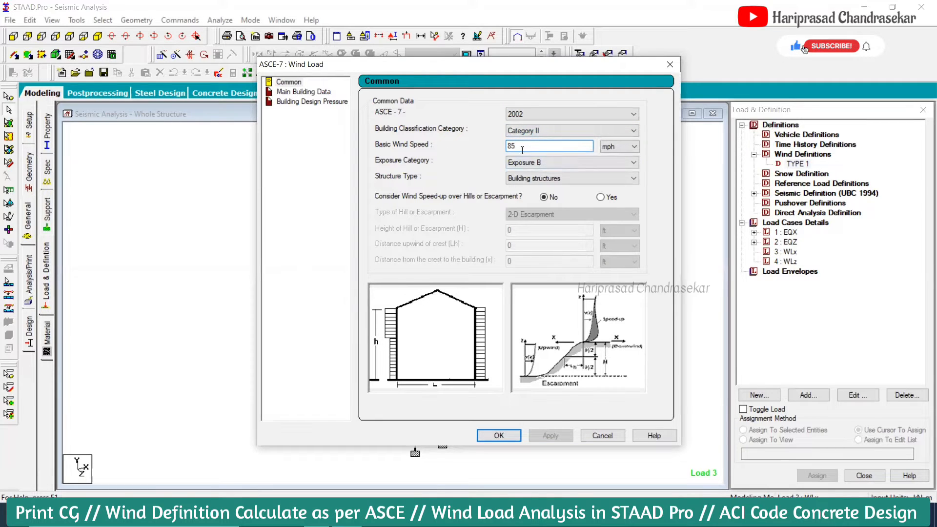
pyautogui.doubleClick(494, 149)
pyautogui.click(626, 149)
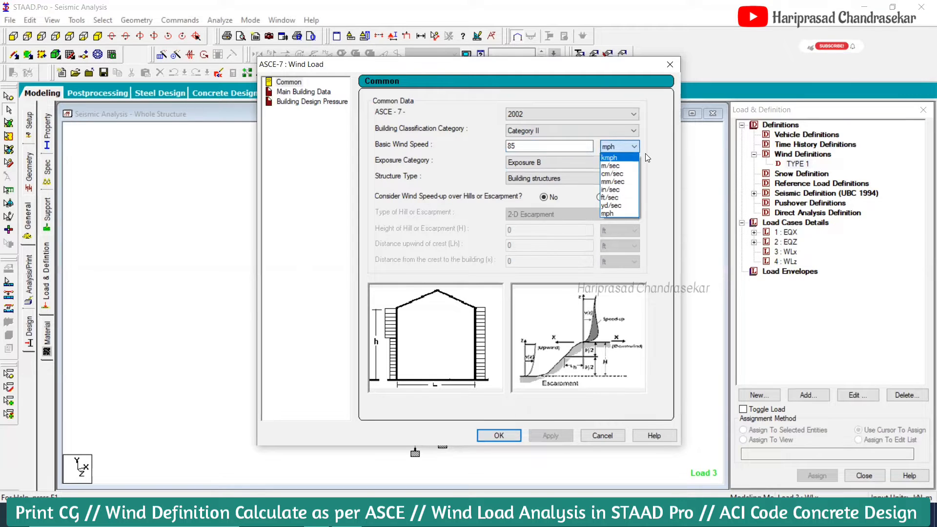
pyautogui.click(617, 146)
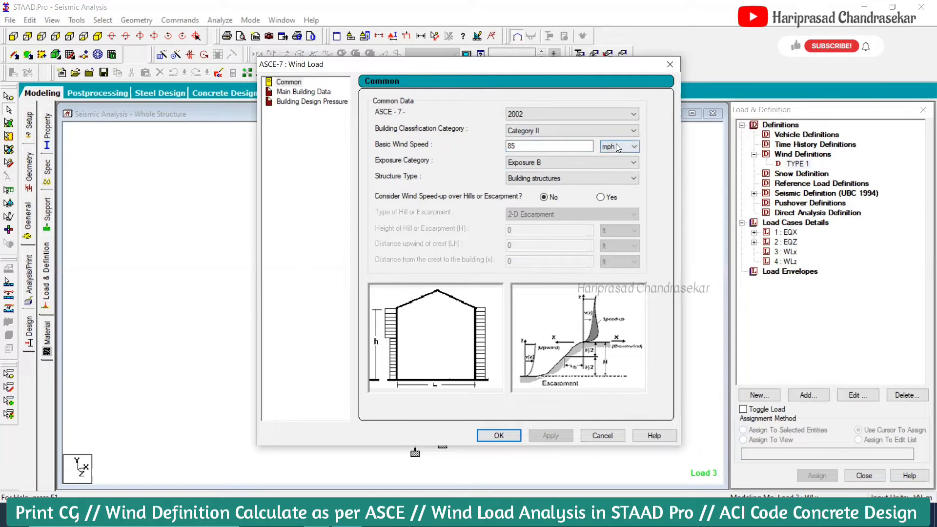
pyautogui.doubleClick(559, 144)
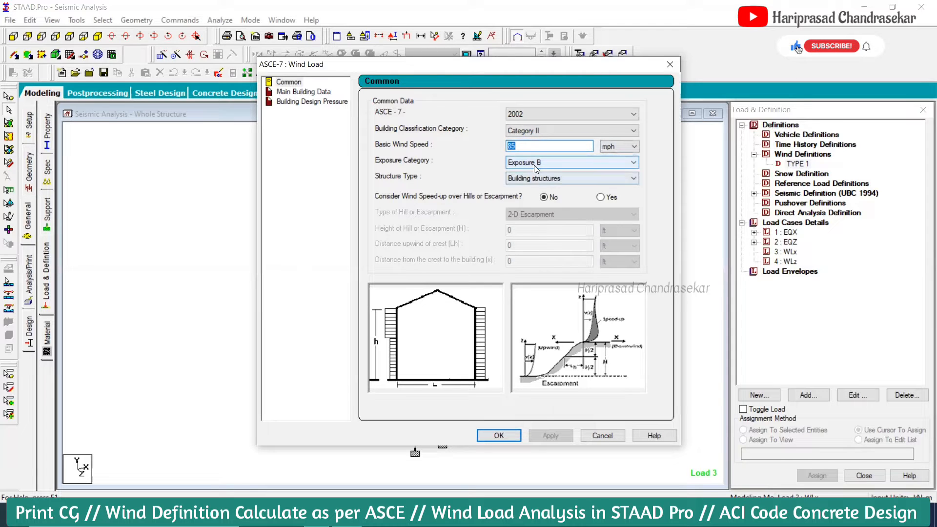
pyautogui.click(534, 165)
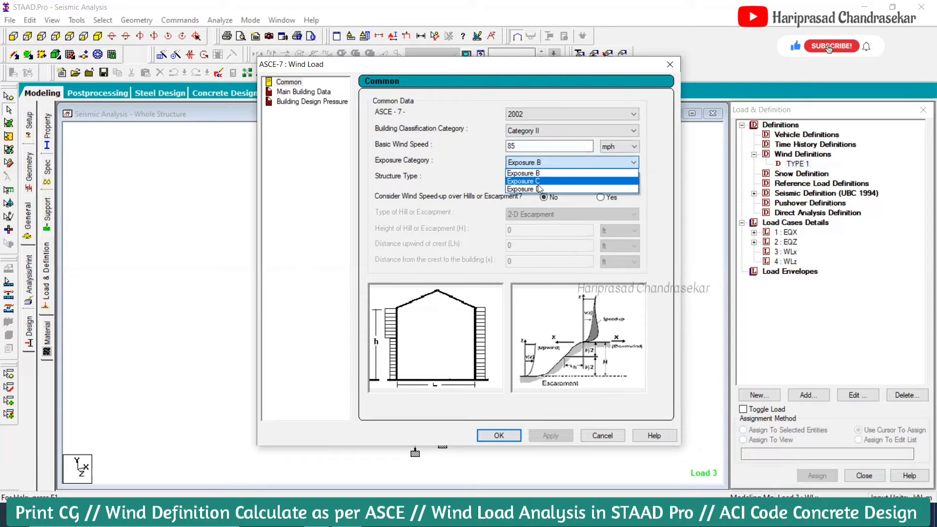
pyautogui.click(510, 173)
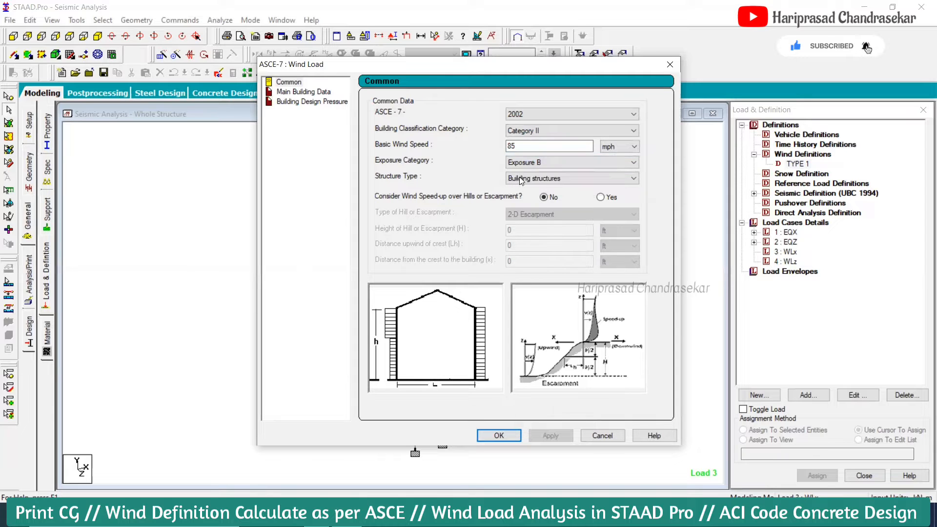
# Choose Building structures as the structure type and accept the ASCE-7 data to generate the intensity table
pyautogui.click(551, 178)
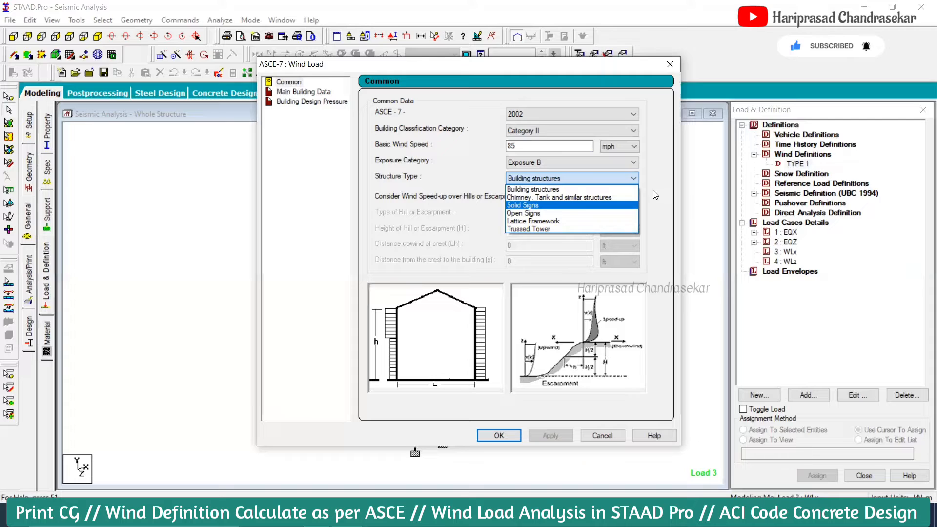
pyautogui.click(619, 190)
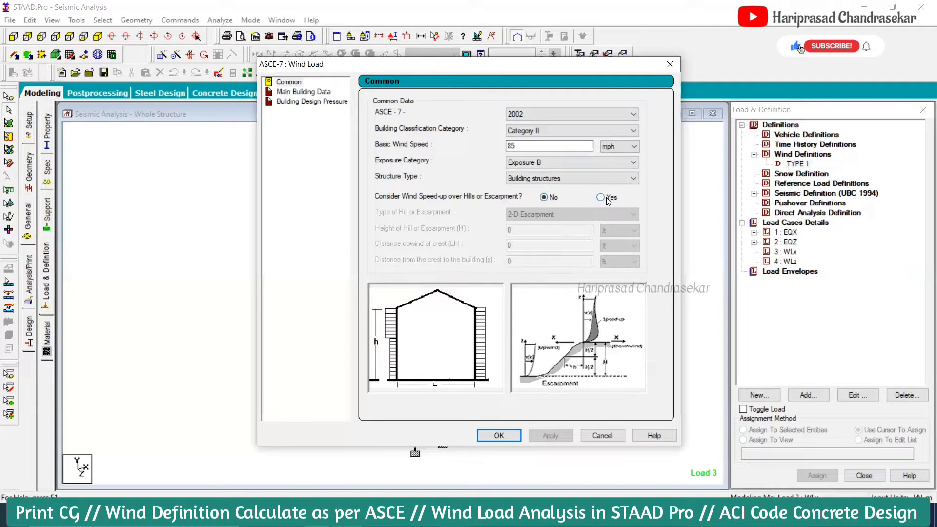
pyautogui.click(506, 436)
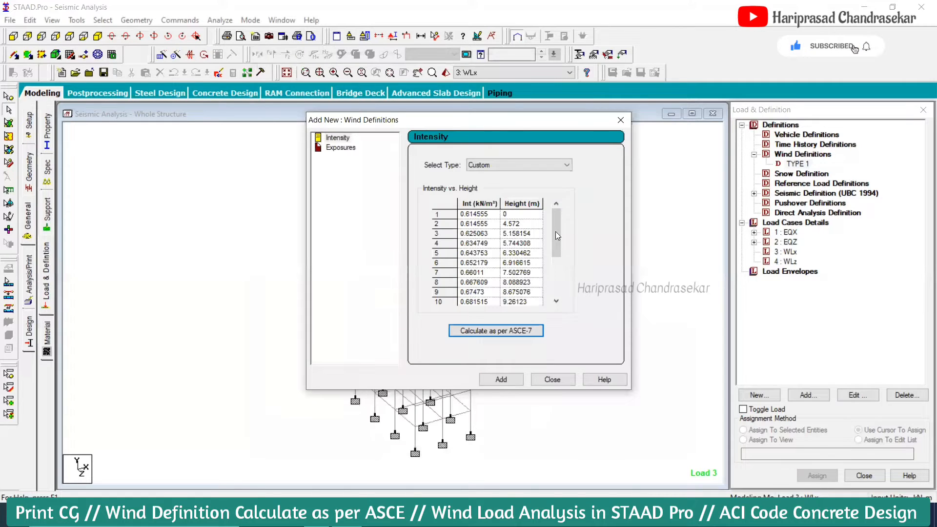
# Review the calculated intensity versus height table and add the intensity to wind definition TYPE 1
pyautogui.moveTo(556, 228); pyautogui.dragTo(562, 204)
pyautogui.scroll(-3, 561, 267)
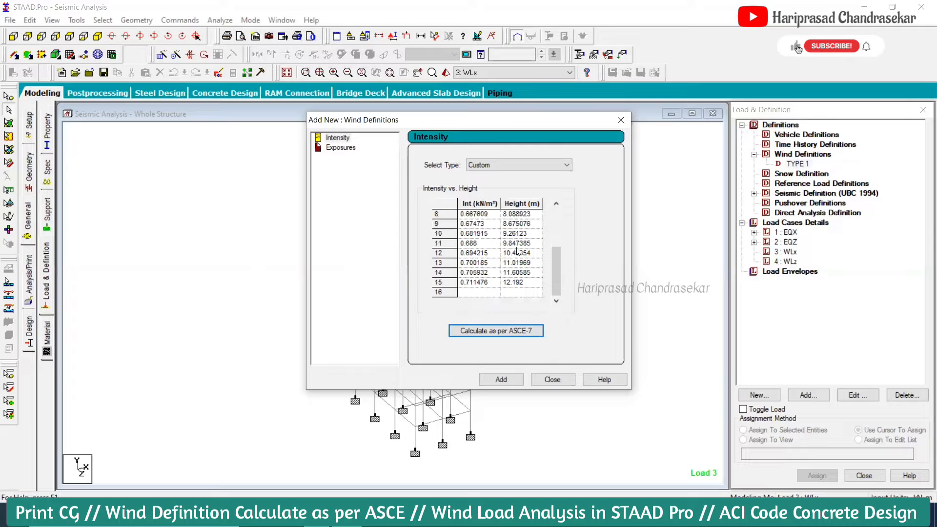
pyautogui.moveTo(511, 125); pyautogui.dragTo(747, 110)
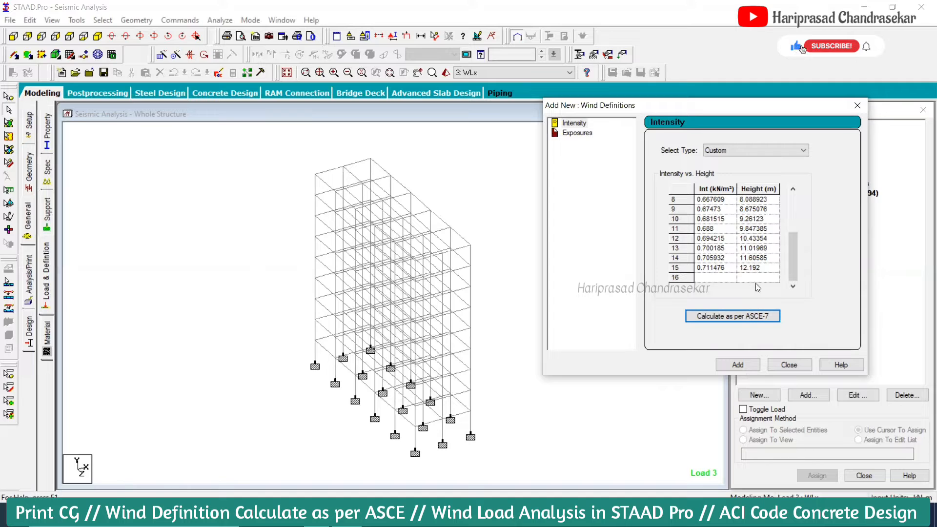
pyautogui.click(738, 365)
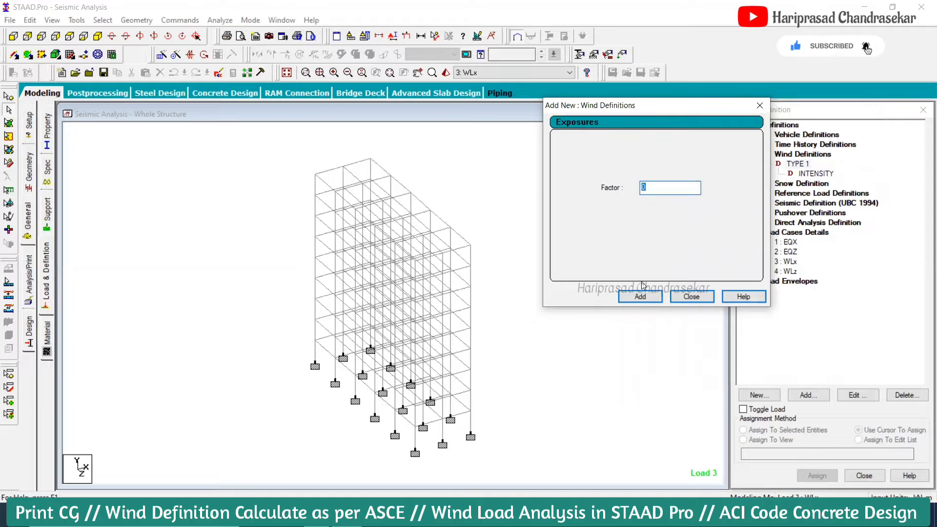
# Add an exposure with factor 1 to wind TYPE 1 and assign it to the entire view
pyautogui.click(646, 301)
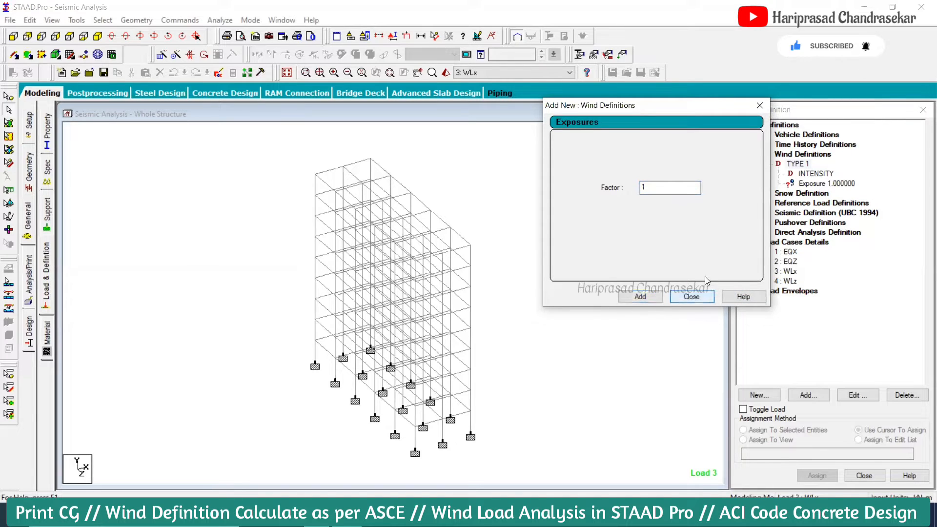
pyautogui.click(693, 297)
pyautogui.click(806, 184)
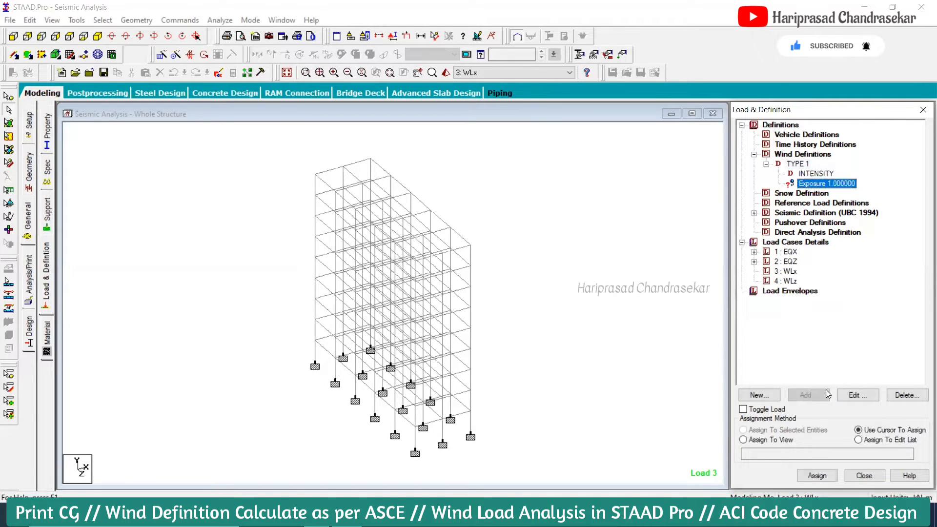
pyautogui.click(781, 440)
pyautogui.click(812, 476)
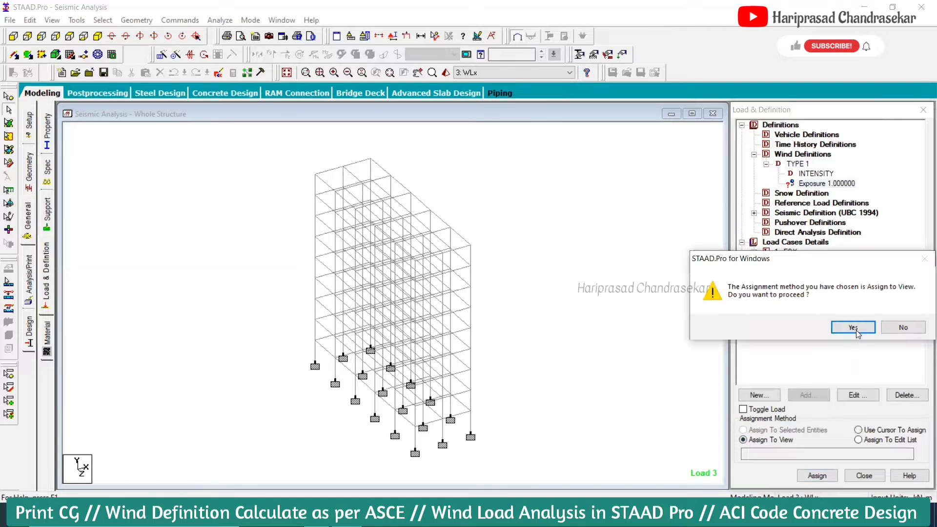
pyautogui.click(853, 330)
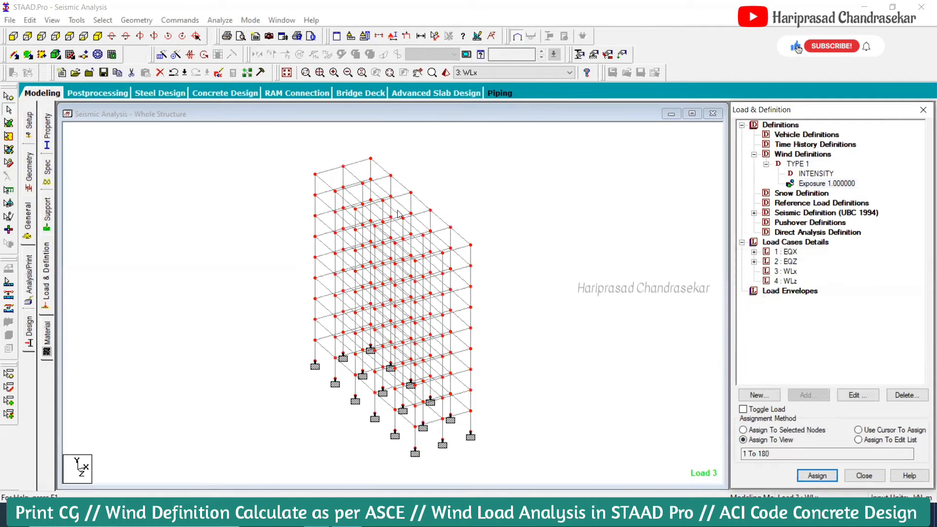
# Start a new Wind Load item for load case WLx, keeping the structure visible beside the dialog
pyautogui.click(786, 271)
pyautogui.click(810, 398)
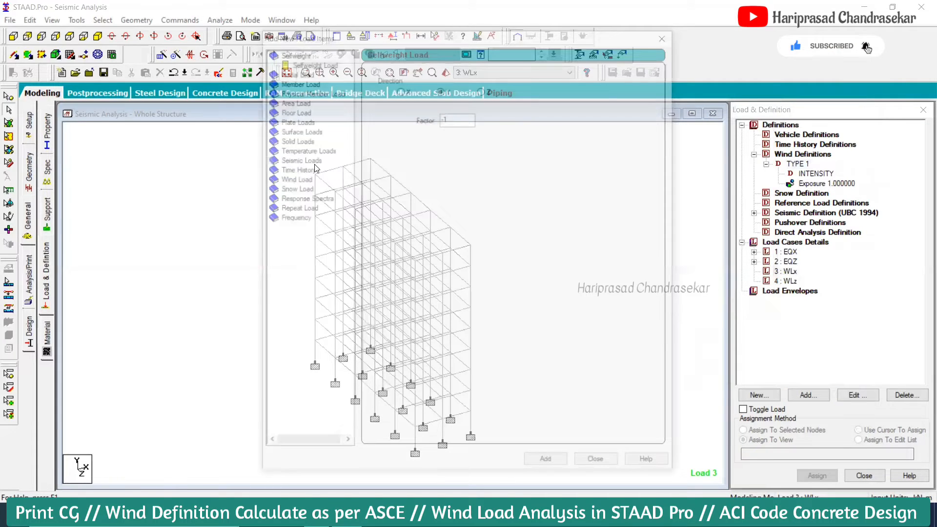
pyautogui.click(292, 181)
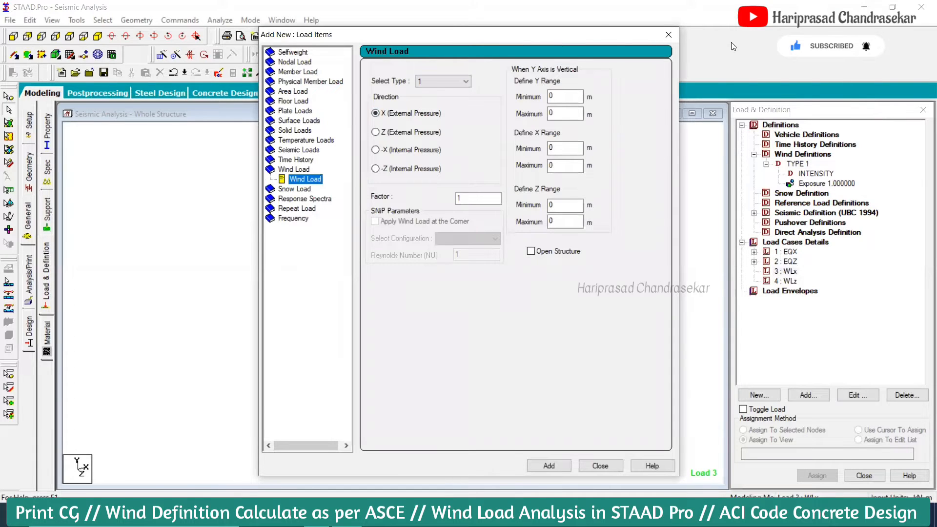
pyautogui.moveTo(468, 35); pyautogui.dragTo(633, 7)
# Look up the coordinates of the building's top corner node 180
pyautogui.click(163, 237)
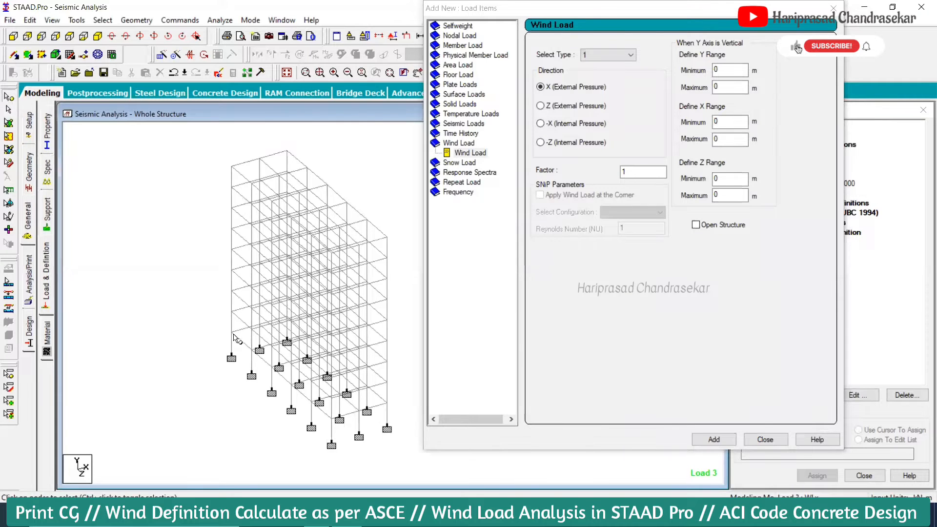
pyautogui.doubleClick(388, 245)
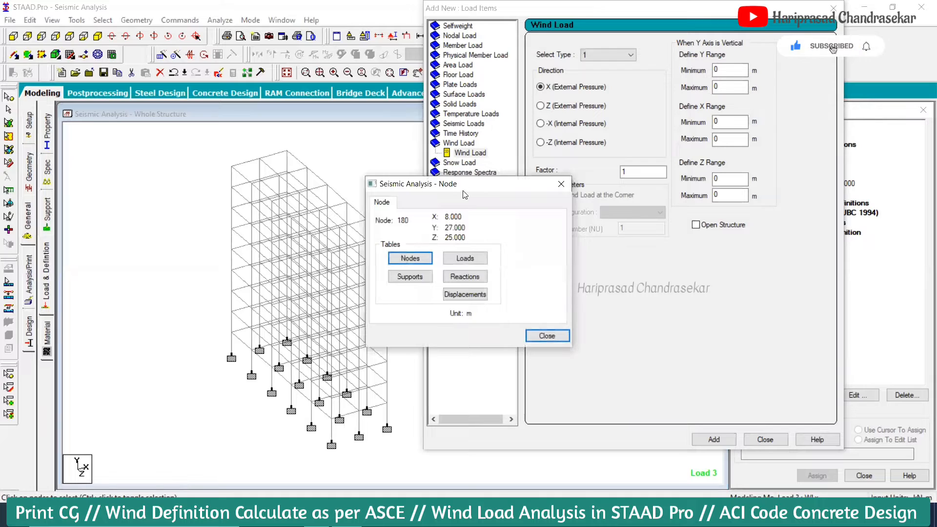
pyautogui.moveTo(442, 184); pyautogui.dragTo(265, 182)
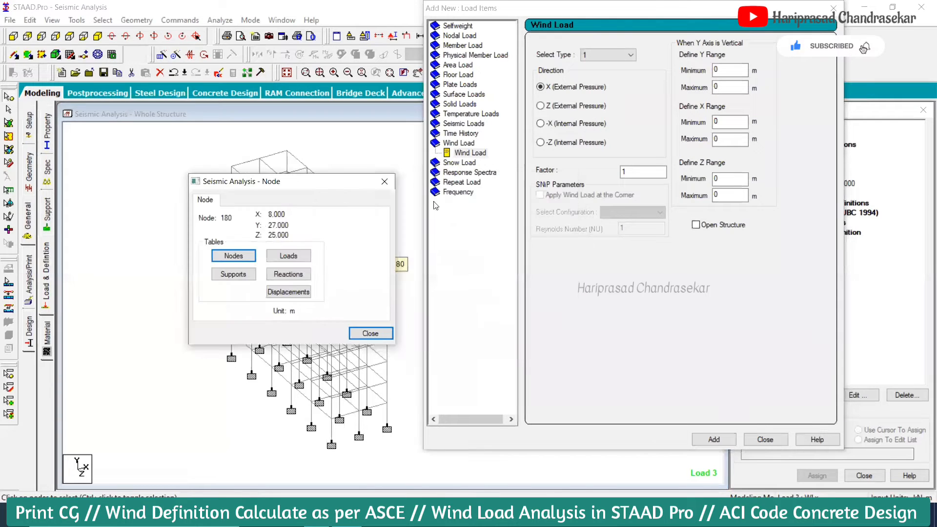
# Set the wind load's maximum ranges to 27 m in Y, 8 m in X and 25 m in Z
pyautogui.click(729, 88)
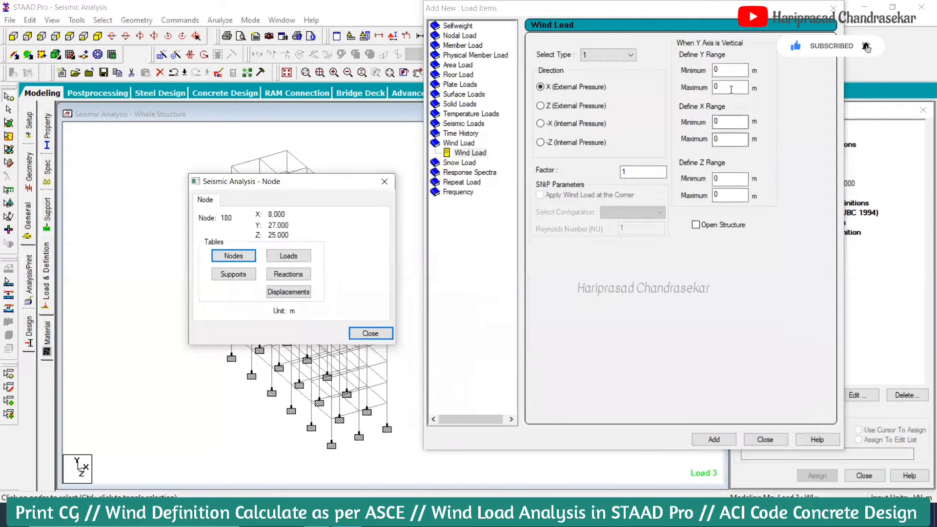
pyautogui.doubleClick(739, 139)
pyautogui.write('8')
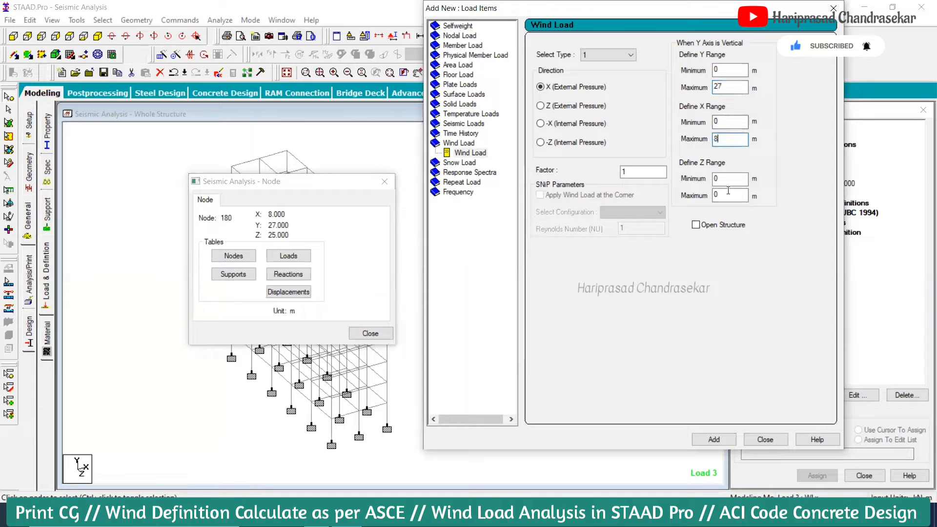
pyautogui.press('Tab')
pyautogui.press('Tab')
pyautogui.write('2')
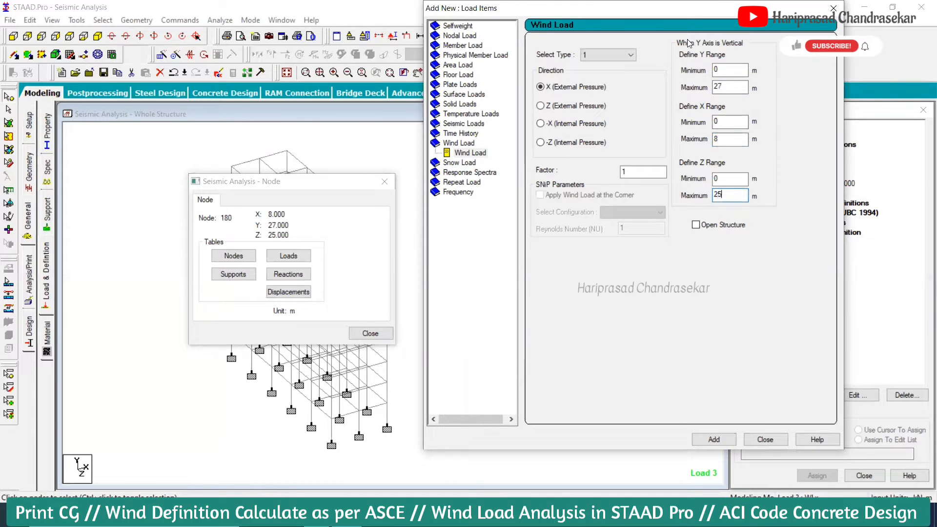
pyautogui.write('5')
# Add the type 1 wind load in X direction with factor 1 to WLx and display it on the structure
pyautogui.moveTo(598, 28); pyautogui.dragTo(614, 46)
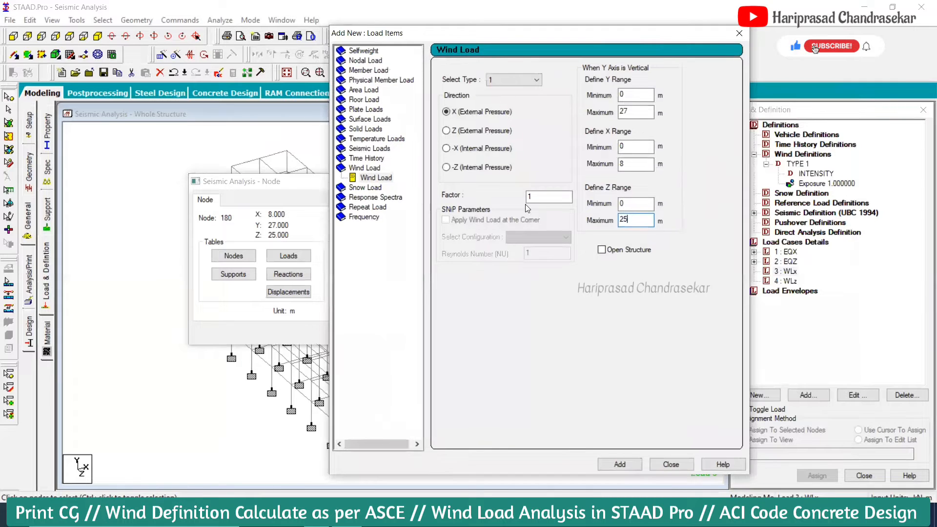
pyautogui.click(620, 464)
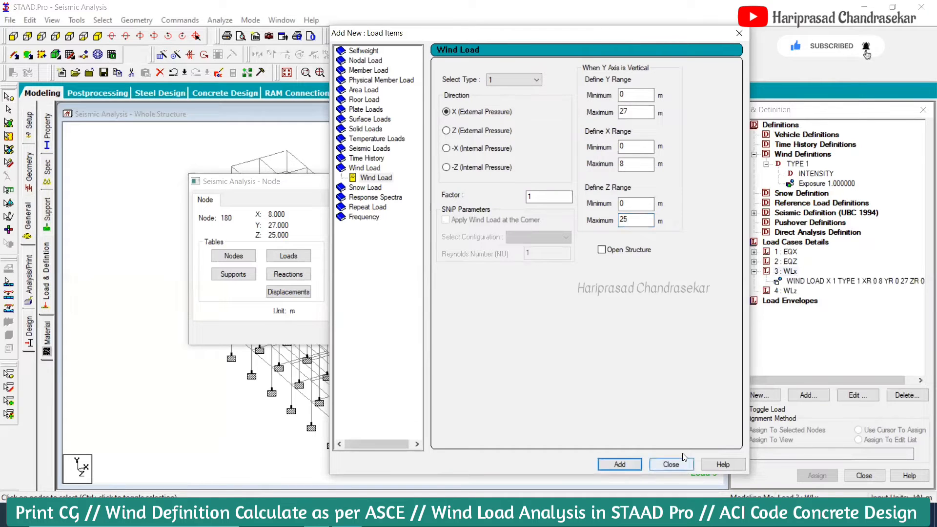
pyautogui.click(671, 464)
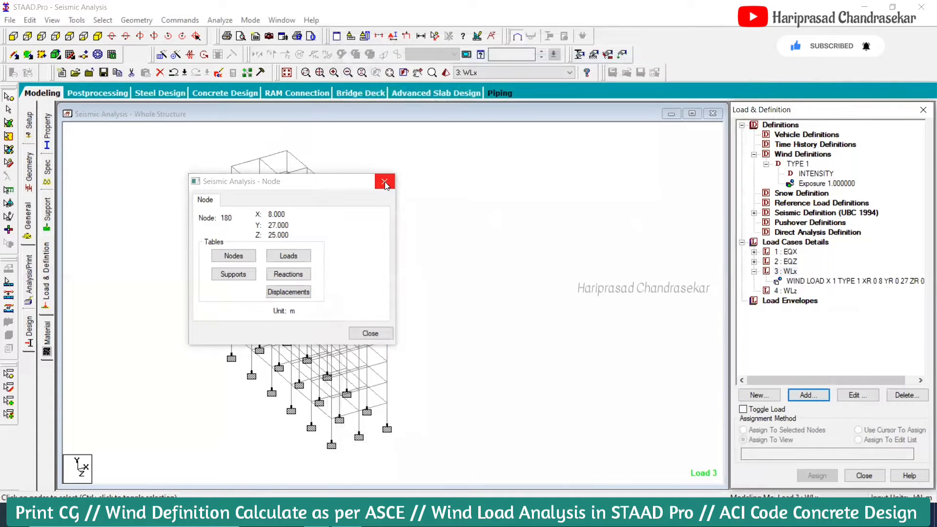
pyautogui.click(809, 281)
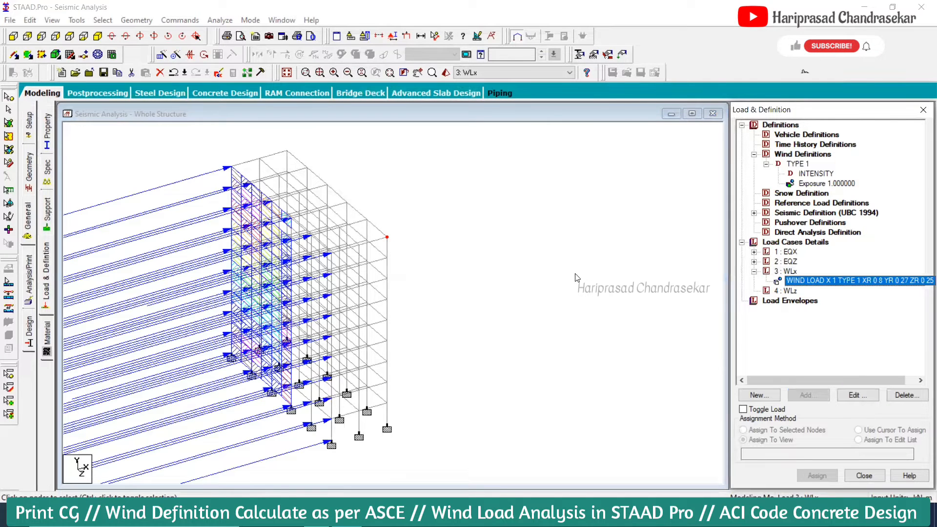
# Start a new type 1 Wind Load item for load case WLz in the Z (External Pressure) direction
pyautogui.click(522, 287)
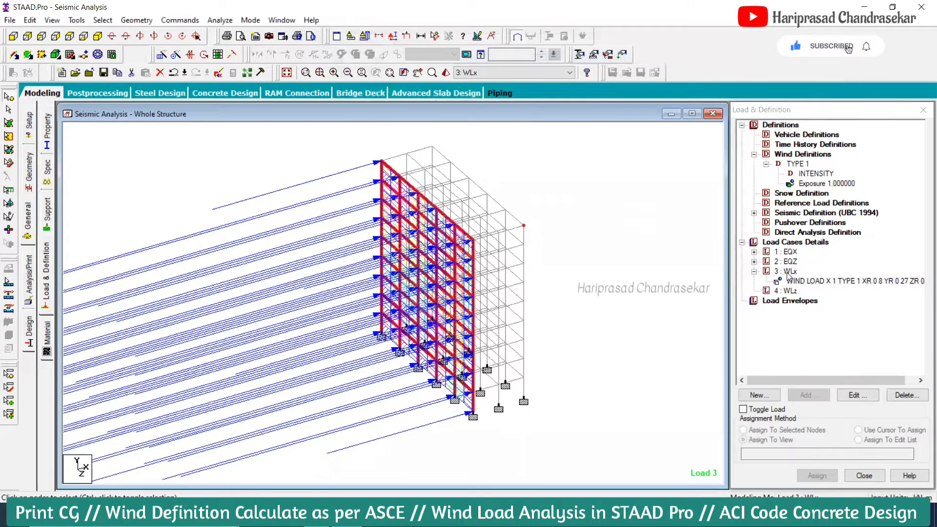
pyautogui.click(789, 291)
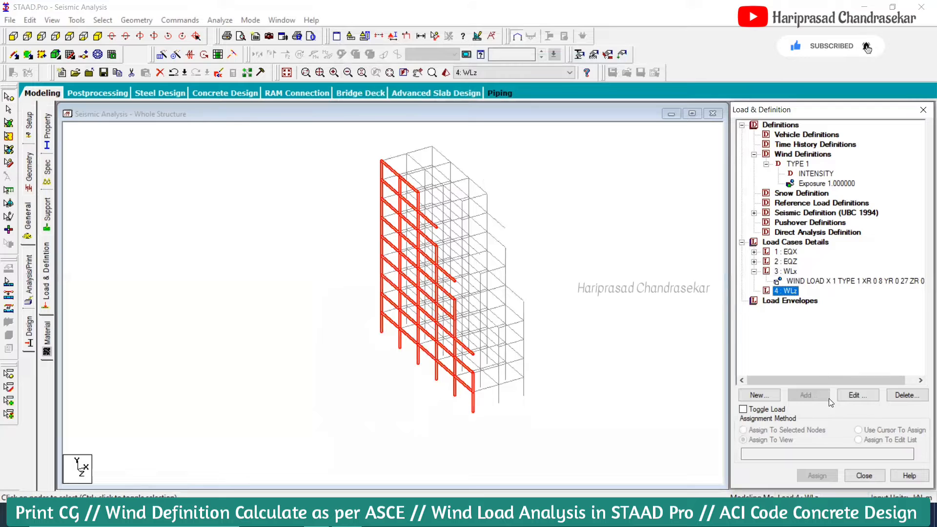
pyautogui.click(813, 395)
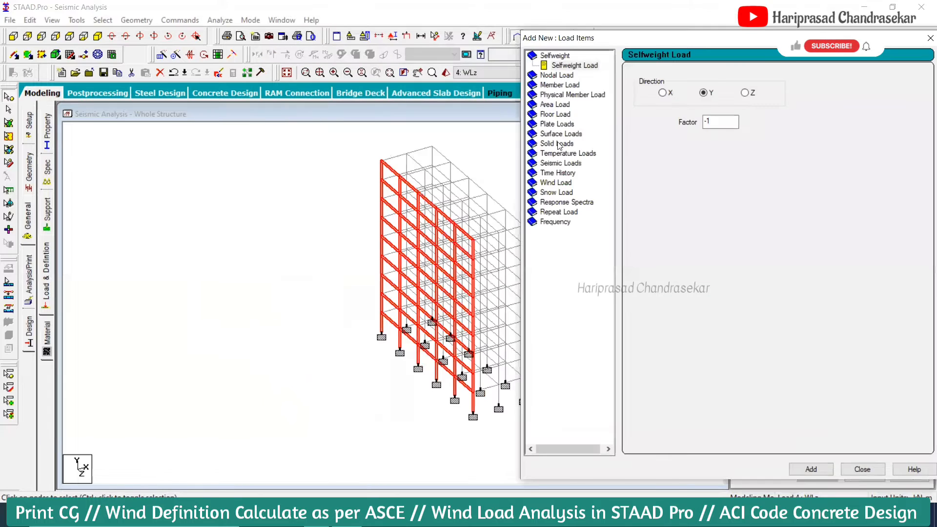
pyautogui.click(557, 183)
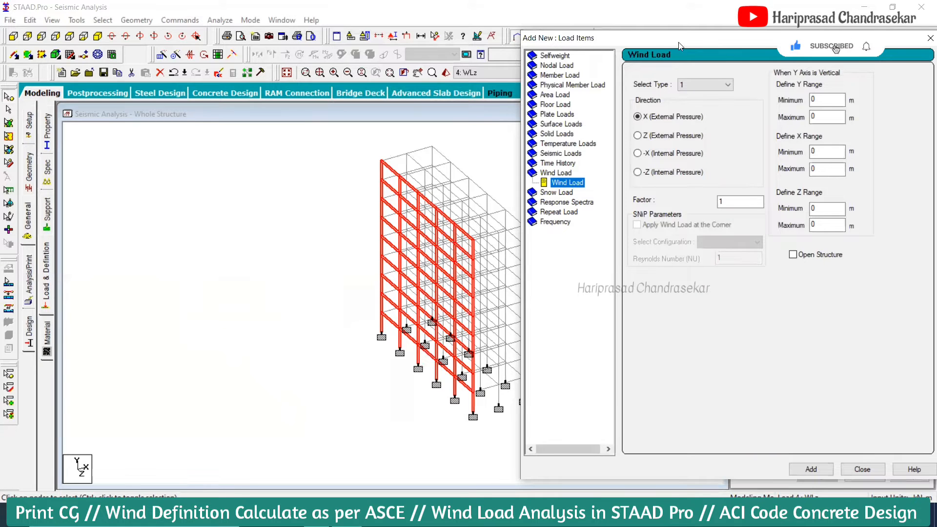
pyautogui.moveTo(678, 42); pyautogui.dragTo(422, 34)
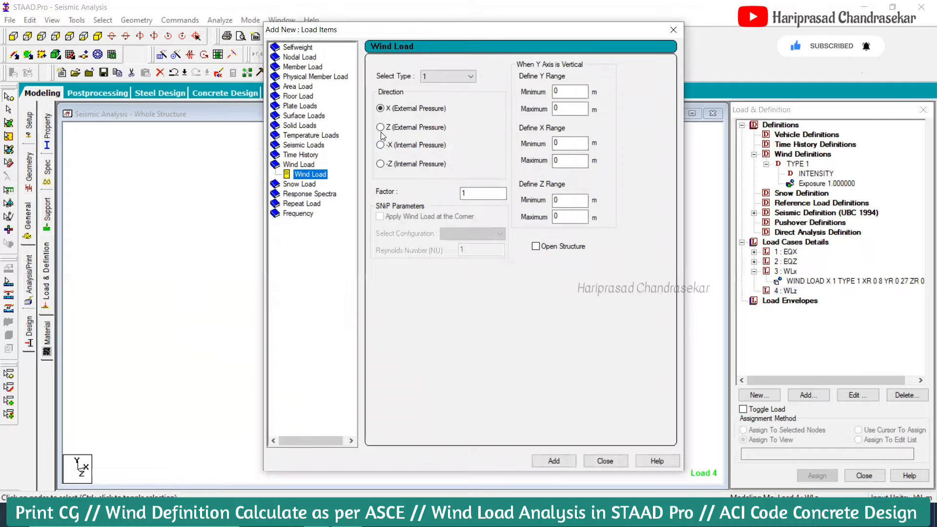
pyautogui.click(420, 127)
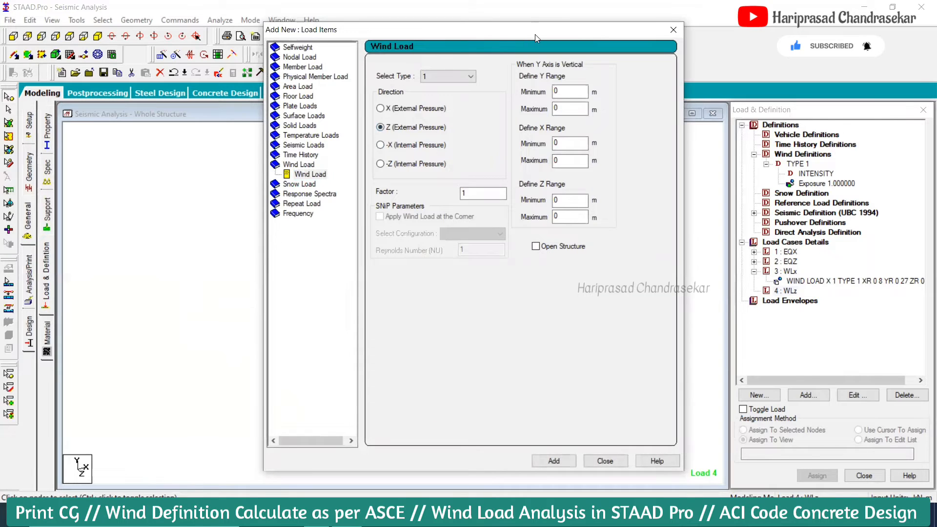
pyautogui.moveTo(535, 34); pyautogui.dragTo(346, 44)
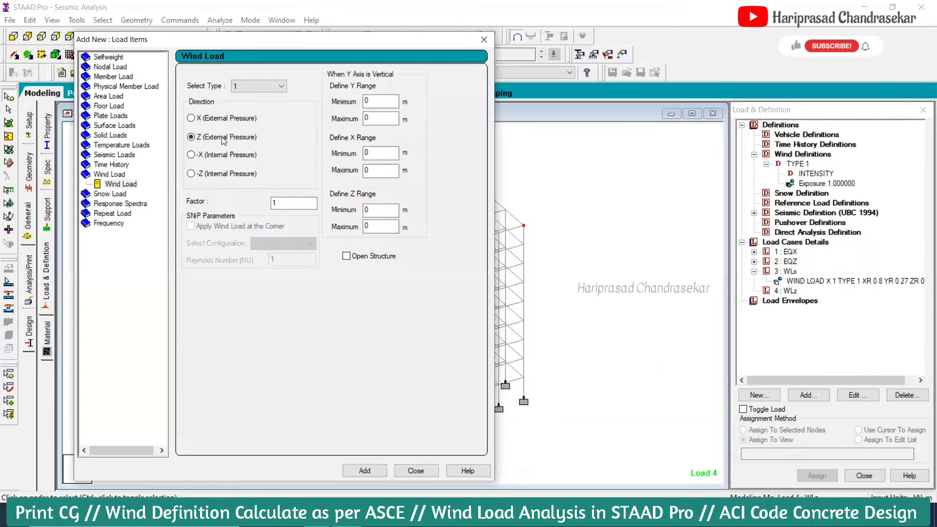
# Set the wind load's maximum ranges to 27 m in Y, 8 m in X and 25 m in Z, and add it to WLz
pyautogui.doubleClick(371, 118)
pyautogui.write('27')
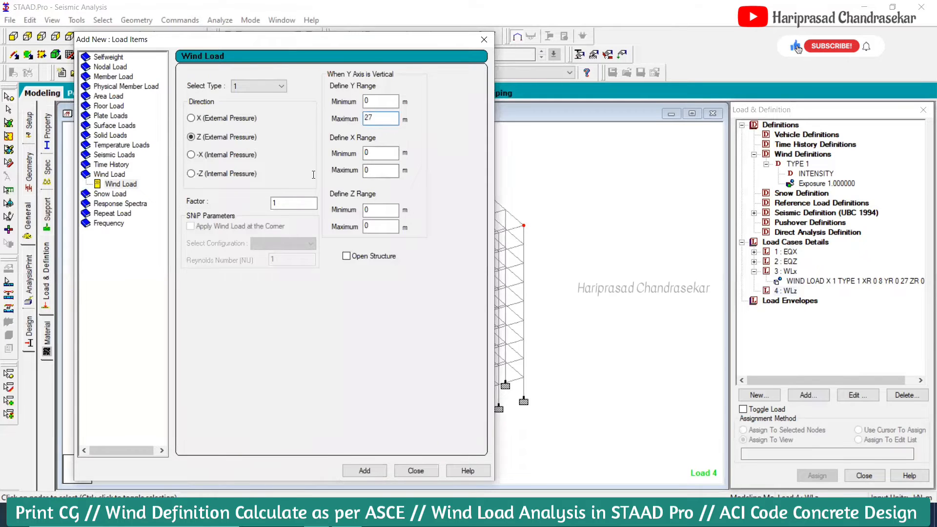
pyautogui.moveTo(372, 170); pyautogui.dragTo(313, 174)
pyautogui.write('8')
pyautogui.moveTo(382, 227); pyautogui.dragTo(326, 231)
pyautogui.write('25')
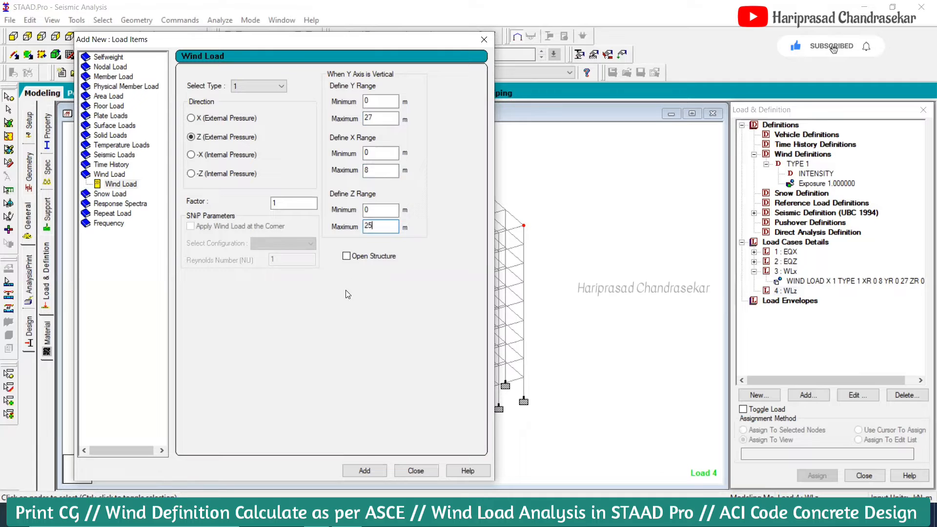
pyautogui.click(364, 470)
pyautogui.click(418, 470)
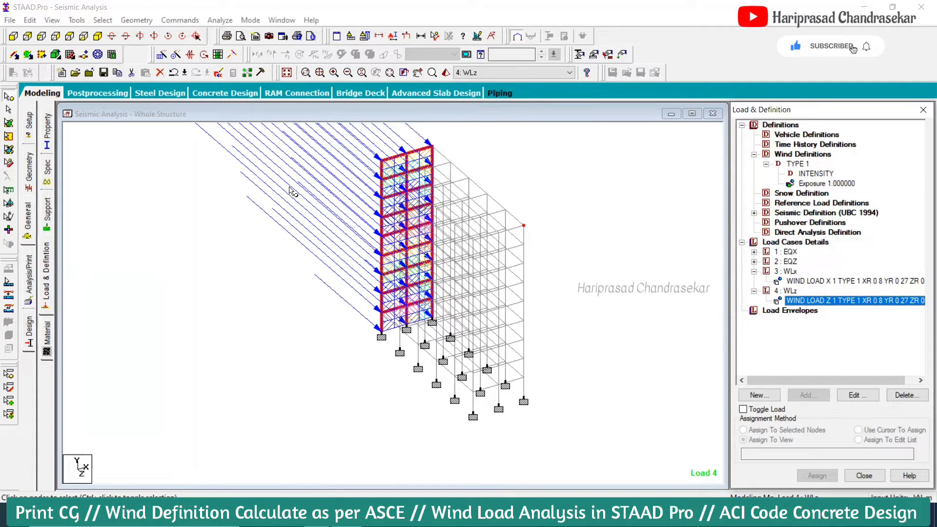
pyautogui.click(219, 20)
pyautogui.click(244, 34)
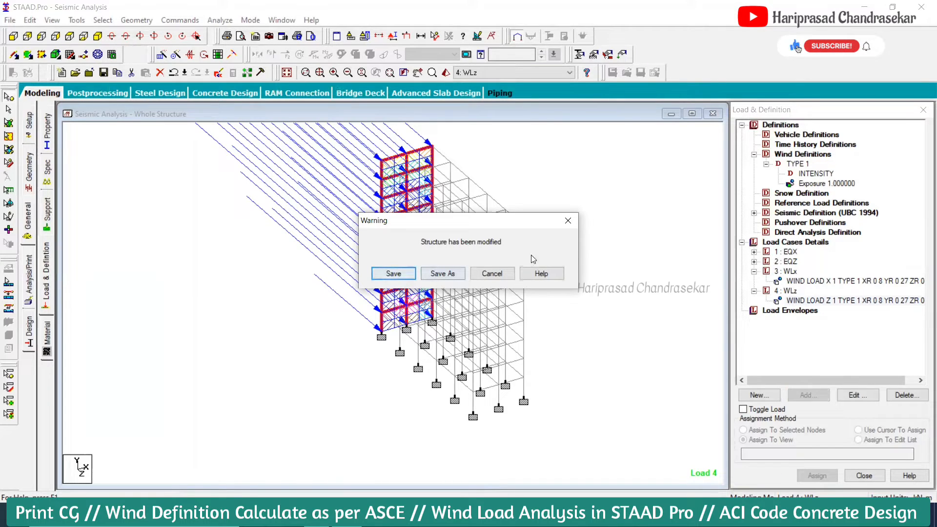
pyautogui.click(568, 221)
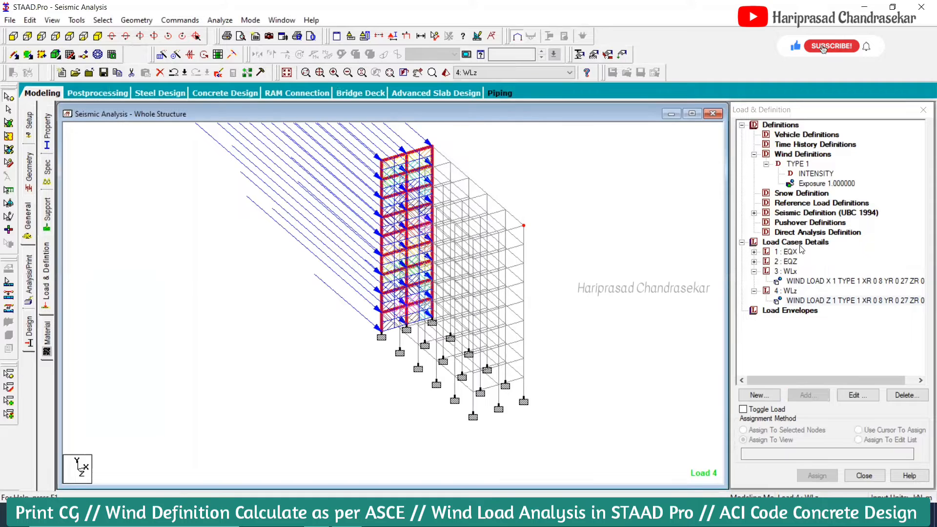
# Set up an automatic load combination under Load Cases Details with the AISC code and the PUBLIC category
pyautogui.click(800, 243)
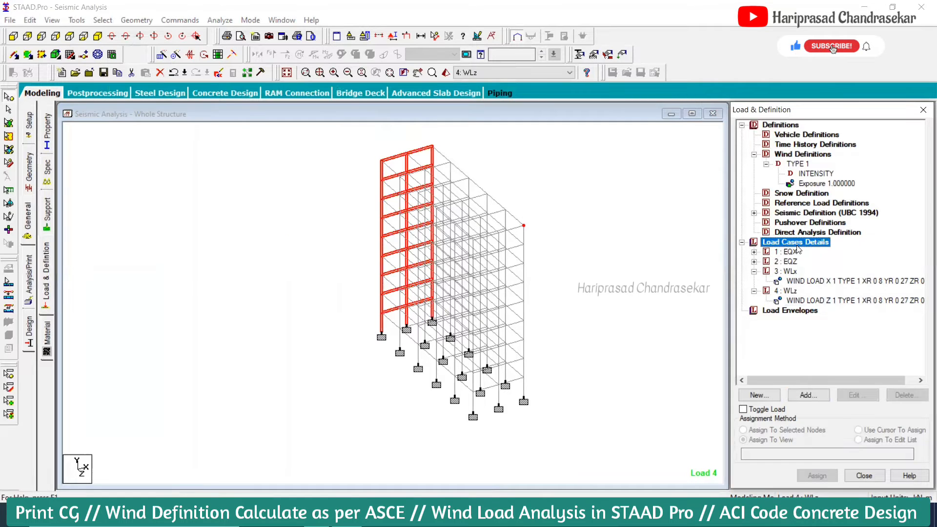
pyautogui.click(819, 398)
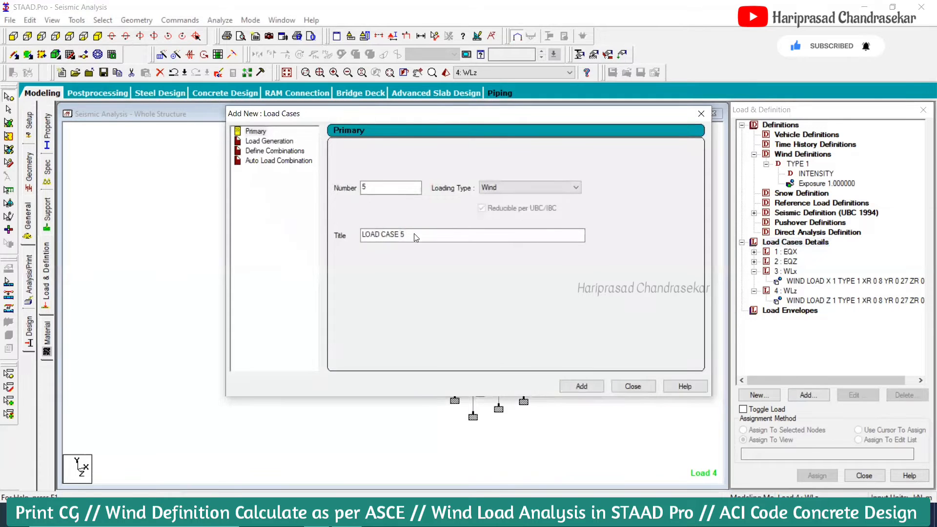
pyautogui.click(275, 151)
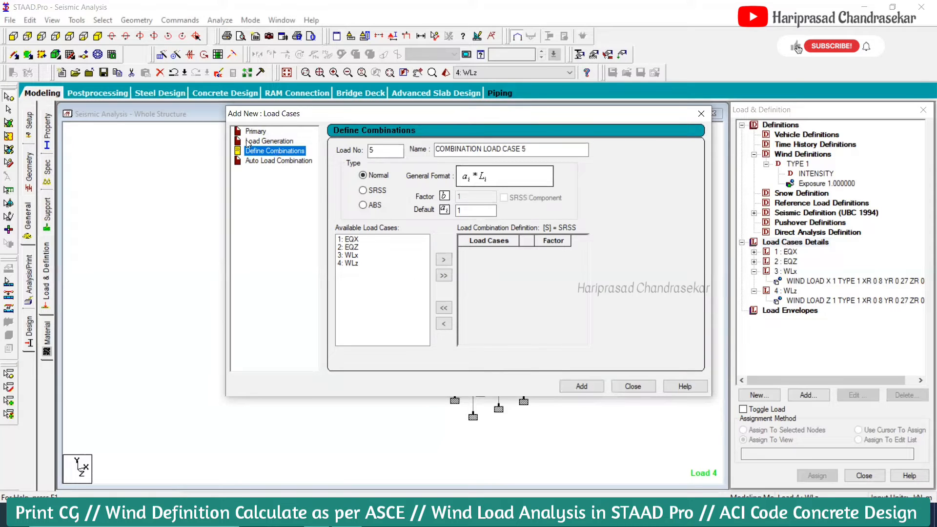
pyautogui.click(263, 161)
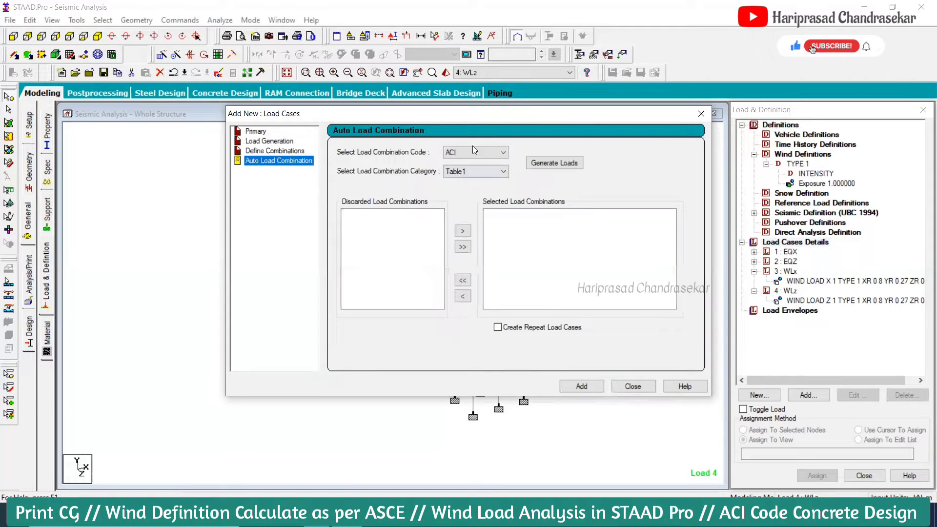
pyautogui.click(473, 150)
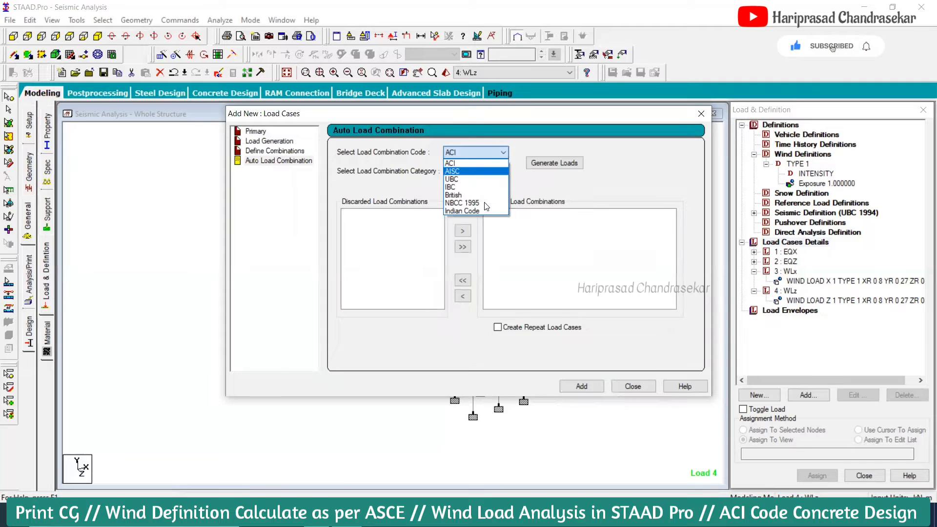
pyautogui.click(476, 171)
pyautogui.click(478, 170)
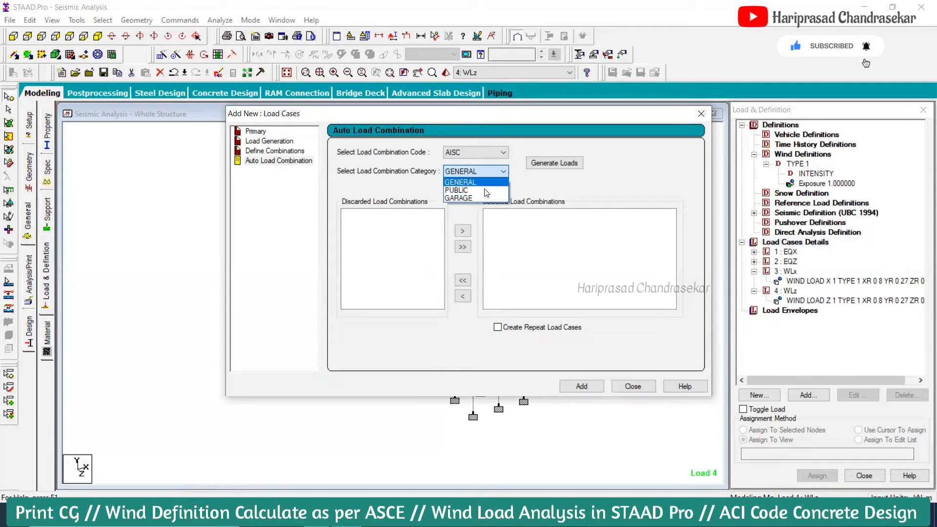
pyautogui.click(532, 169)
# Generate the AISC PUBLIC load combinations and add them to the load cases
pyautogui.click(546, 165)
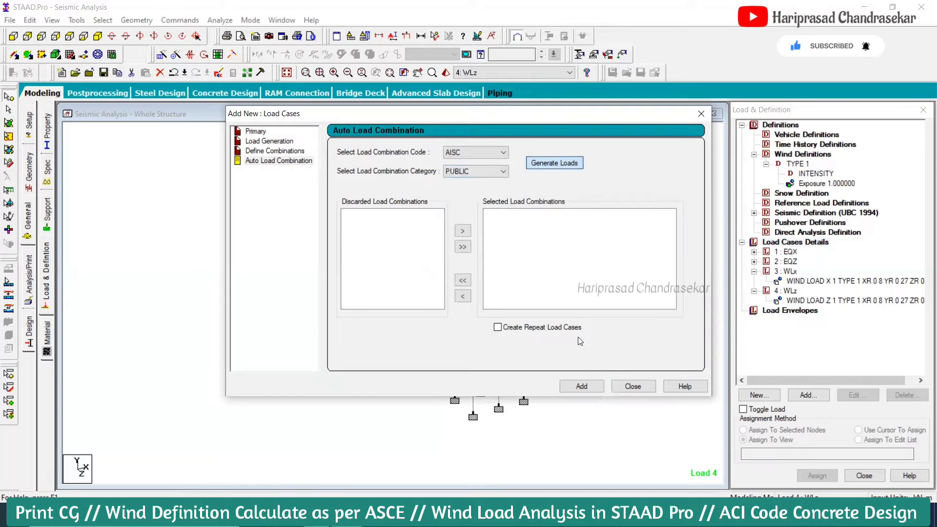
pyautogui.click(582, 386)
pyautogui.scroll(-3, 806, 240)
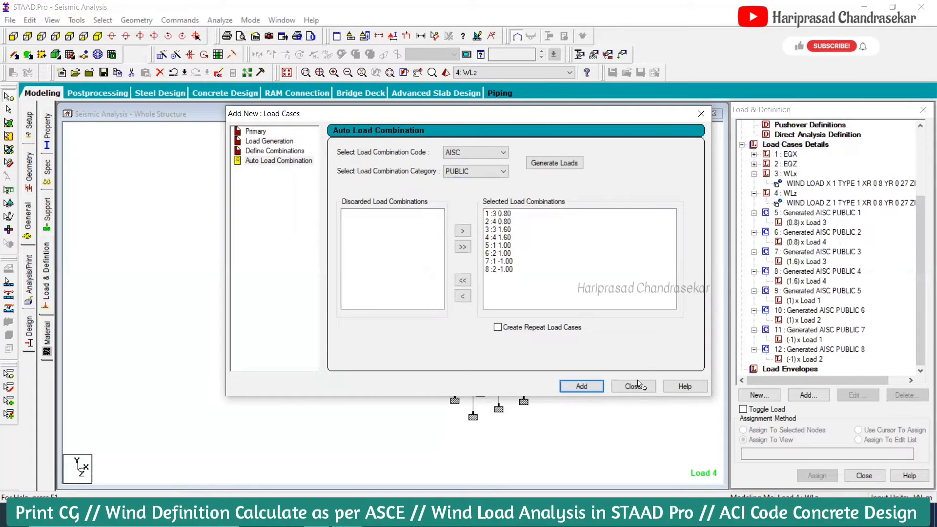
pyautogui.press('Escape')
# Inspect the load factor in the definition of the first generated AISC PUBLIC combination
pyautogui.click(805, 223)
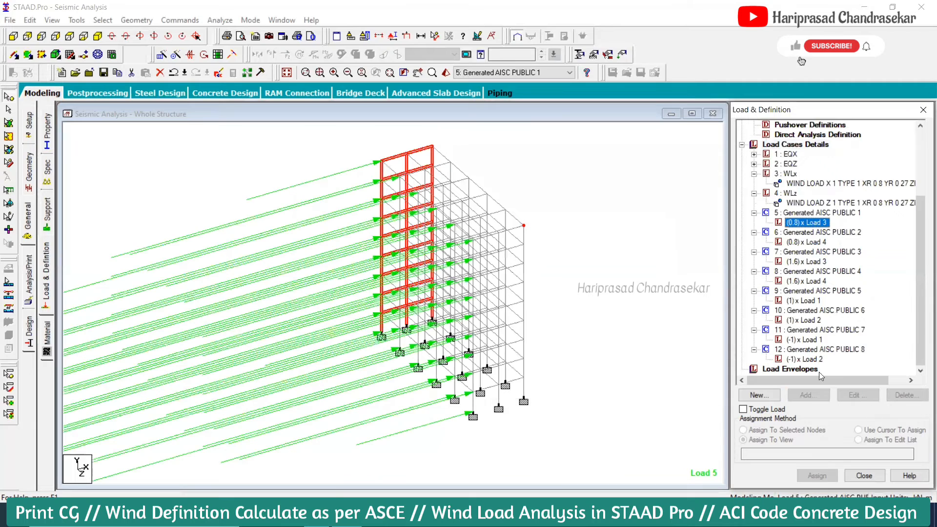
pyautogui.click(855, 401)
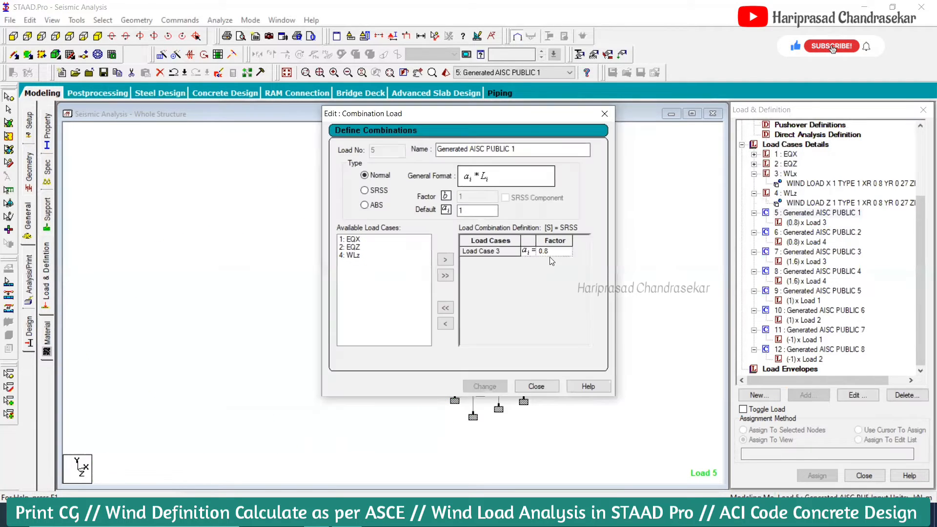
pyautogui.click(554, 251)
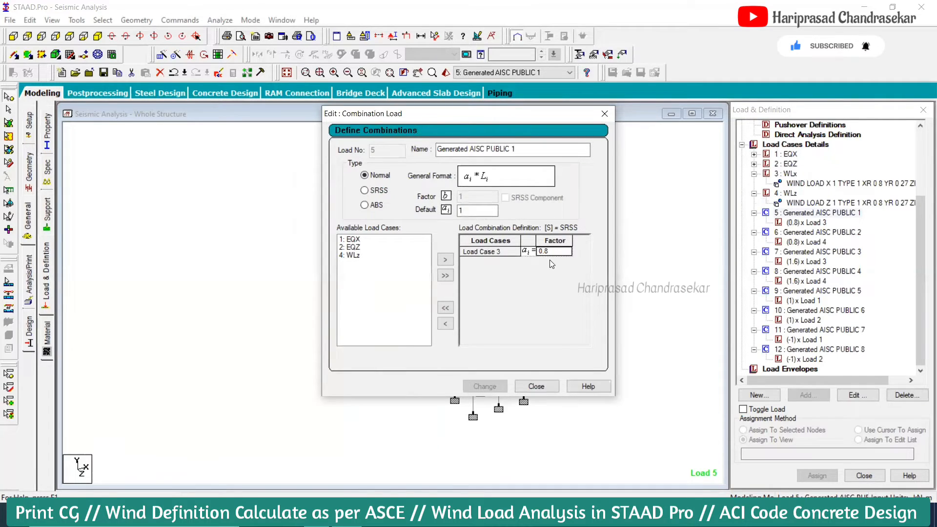
pyautogui.click(603, 115)
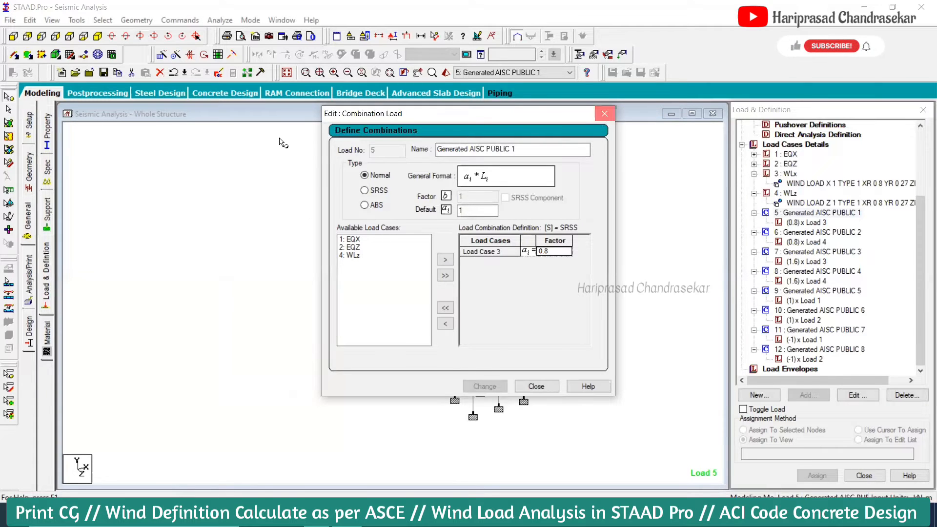
# Save the modified structure, run the analysis and open its output file
pyautogui.click(219, 20)
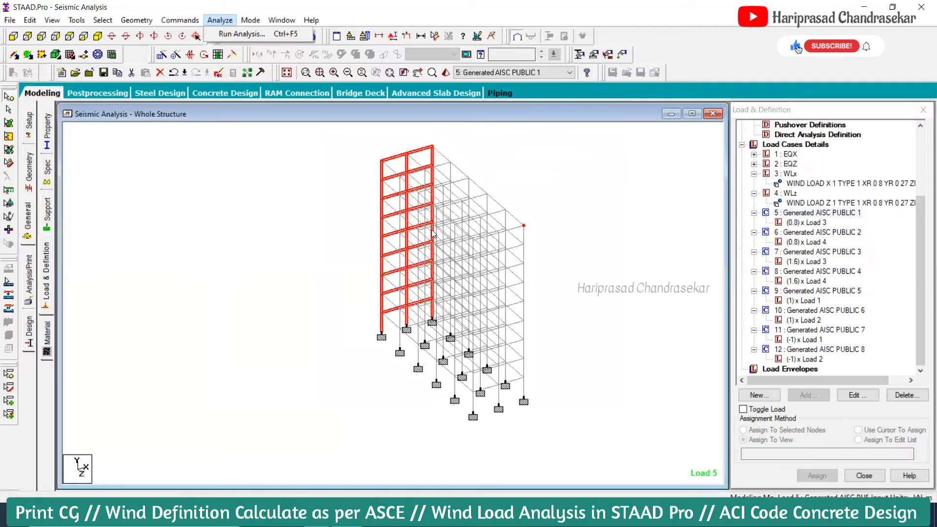
pyautogui.click(235, 35)
pyautogui.click(410, 274)
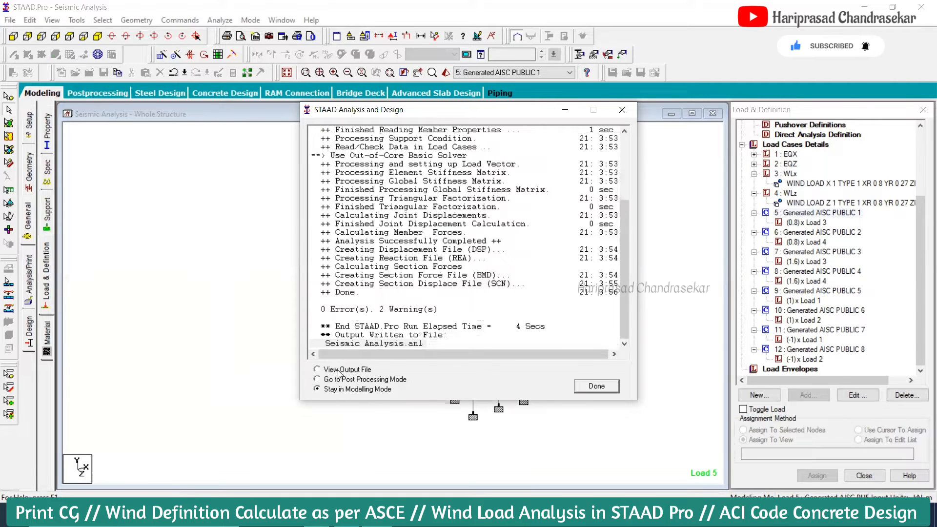
pyautogui.click(342, 379)
pyautogui.click(587, 390)
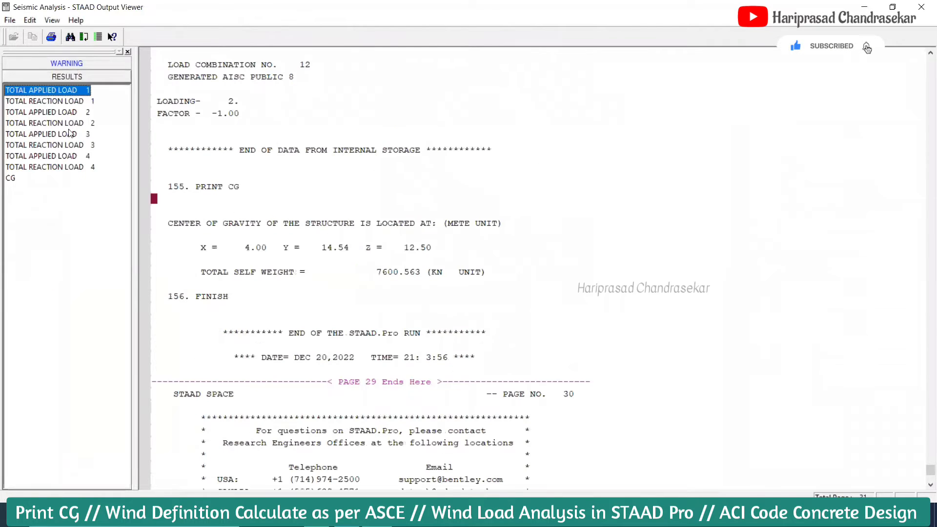
# Review the total reaction load summaries for load cases 3 and 4, then close the output file
pyautogui.click(74, 145)
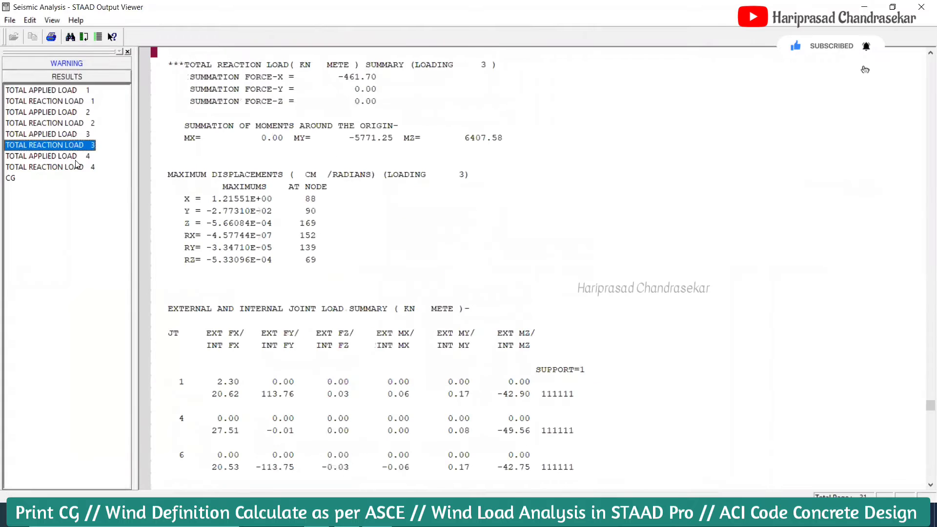
pyautogui.click(77, 168)
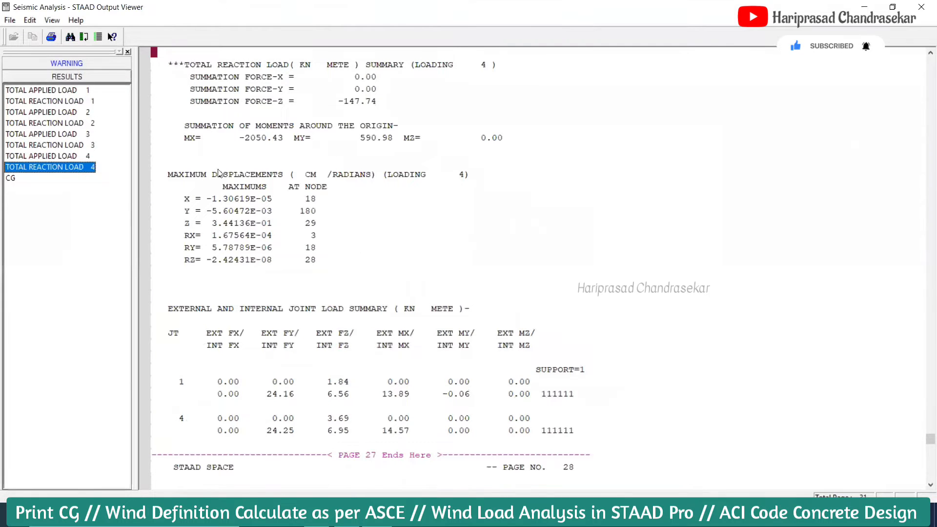
pyautogui.click(74, 135)
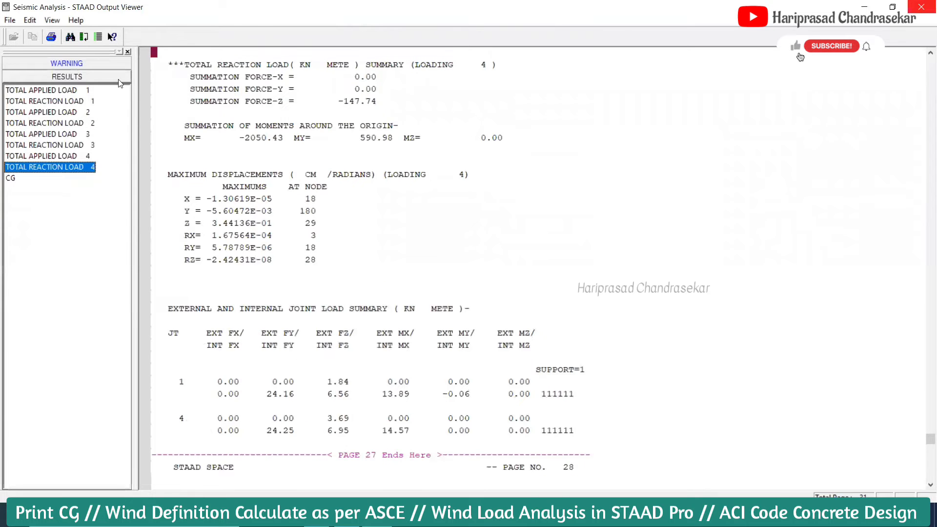
pyautogui.click(923, 6)
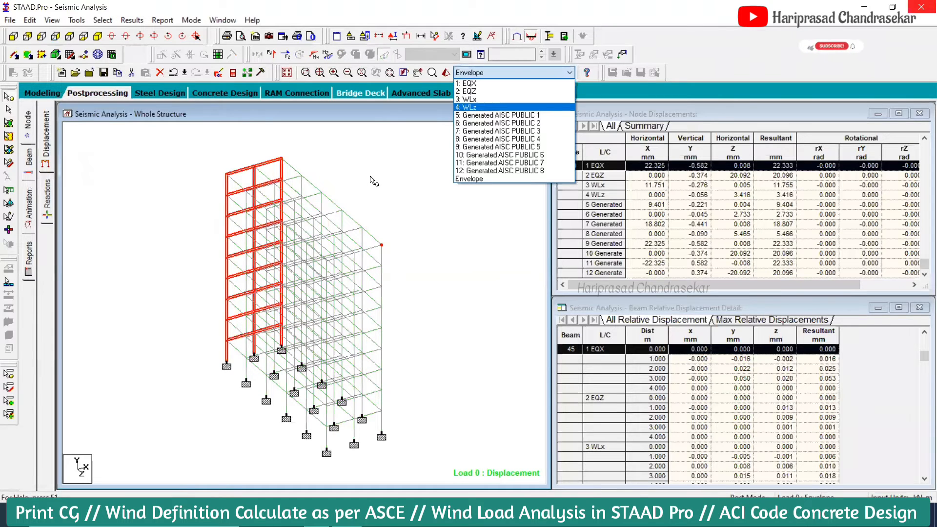
# Display the structure's displacement under load case WLz and examine it in the side elevation showing the Z direction
pyautogui.press('Return')
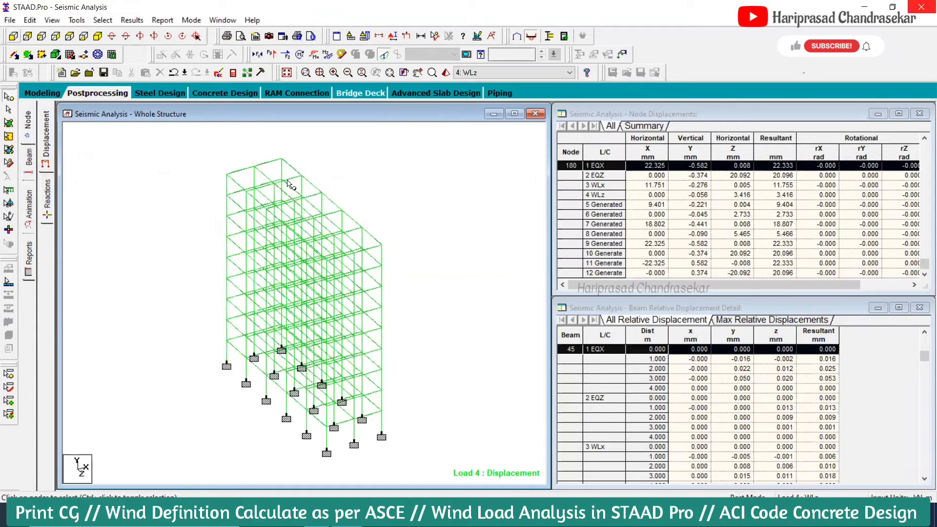
pyautogui.click(28, 37)
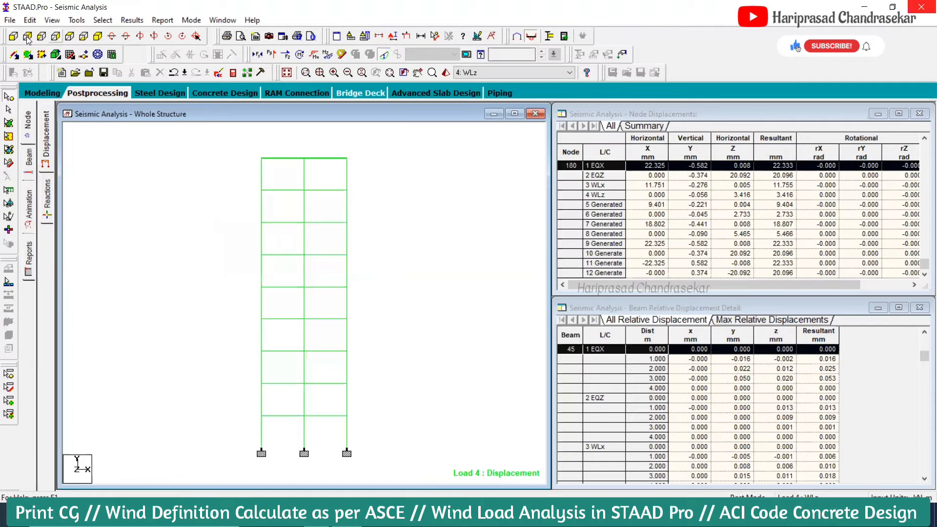
pyautogui.click(55, 36)
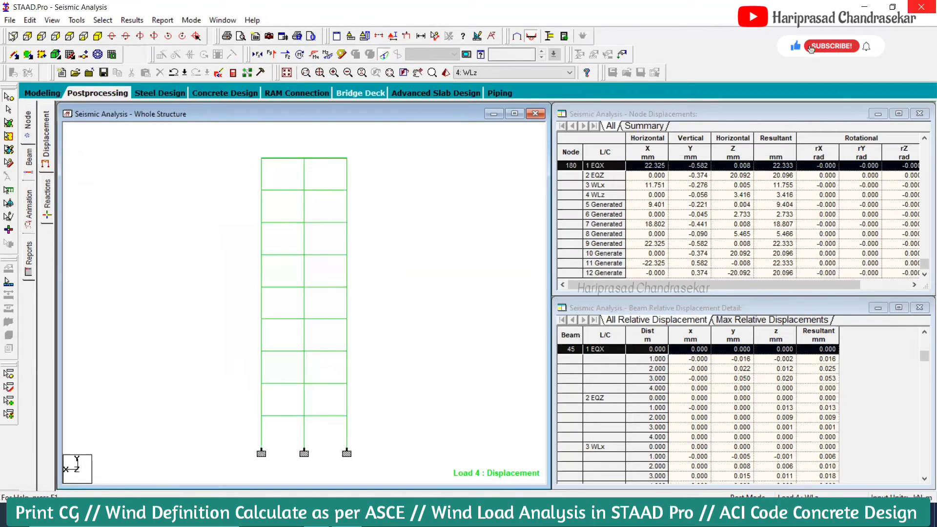
pyautogui.click(41, 37)
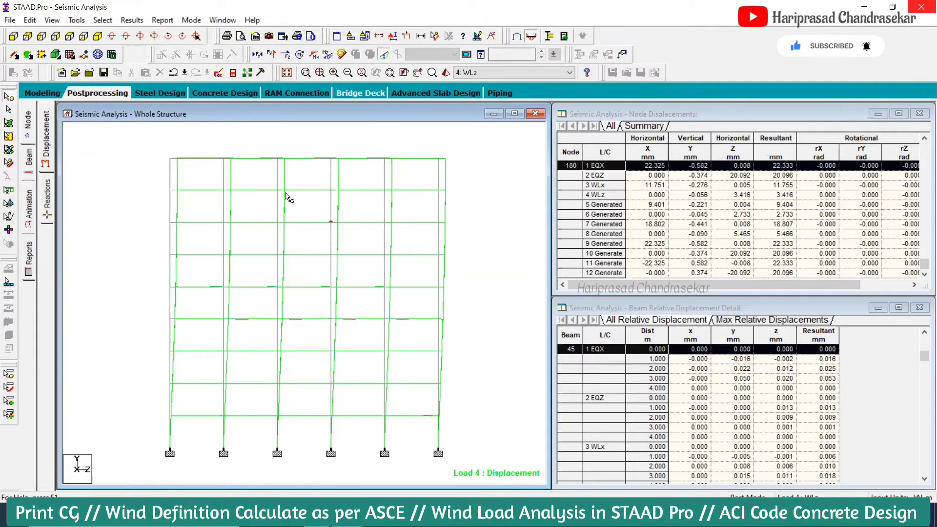
# Review the beam bending moment, shear and axial force diagrams for load case WLz, and animate the structure's deflection
pyautogui.click(50, 196)
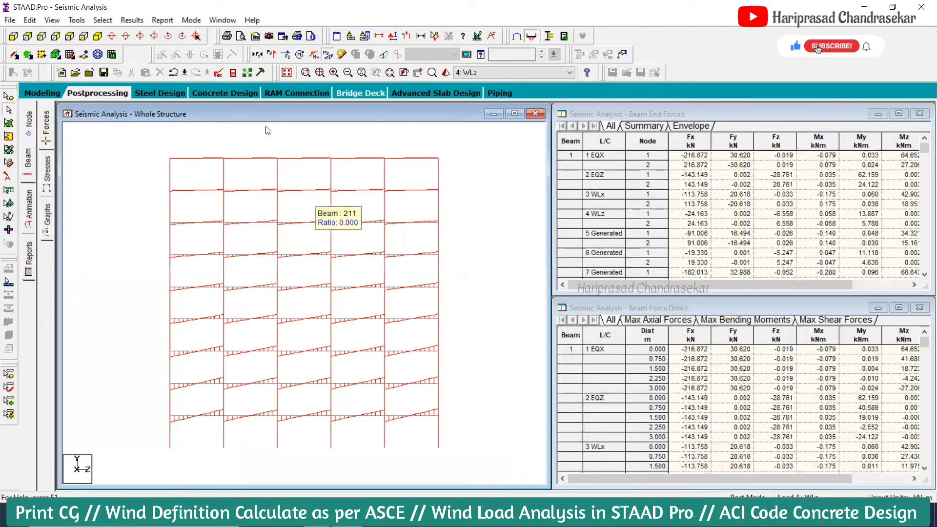
pyautogui.click(328, 55)
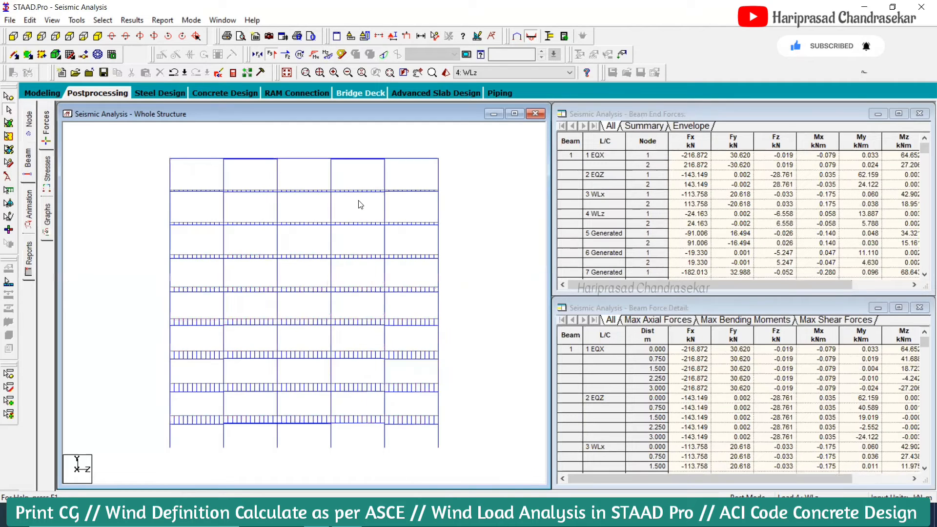
pyautogui.click(328, 55)
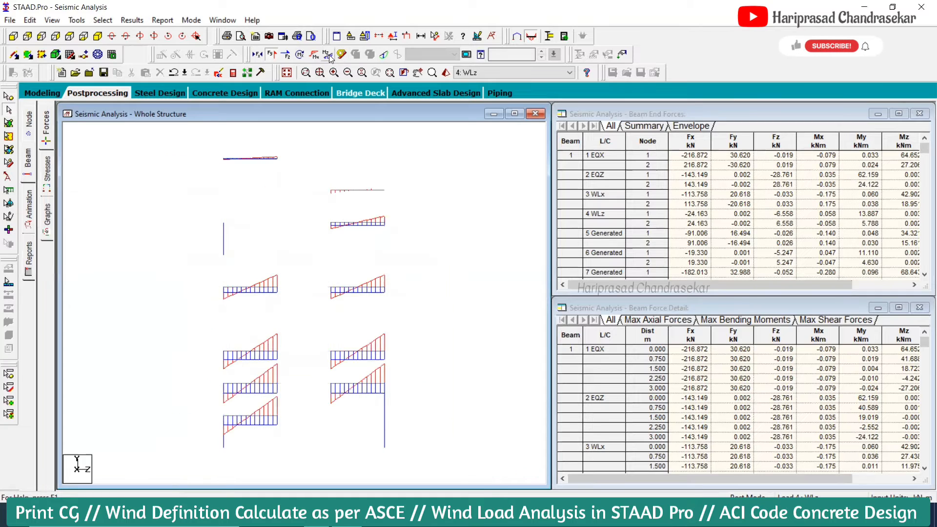
pyautogui.click(258, 54)
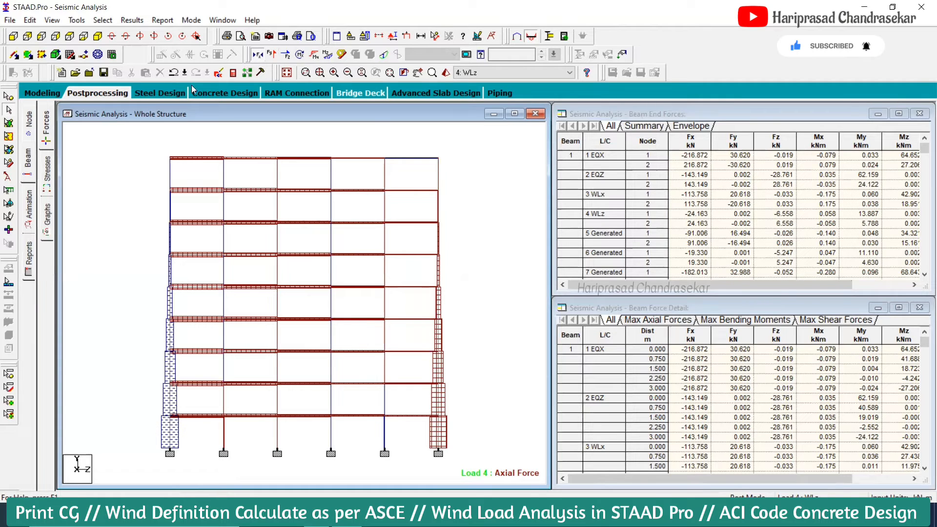
pyautogui.click(32, 212)
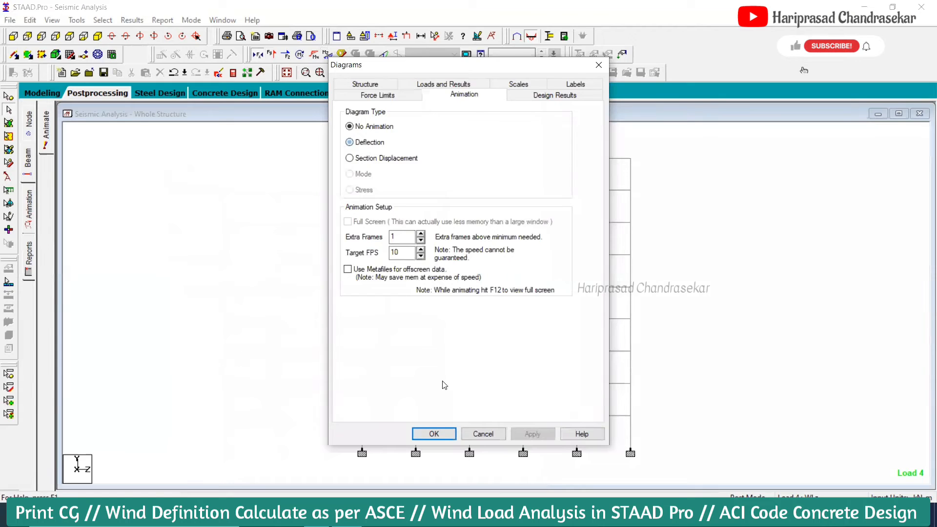
pyautogui.click(428, 435)
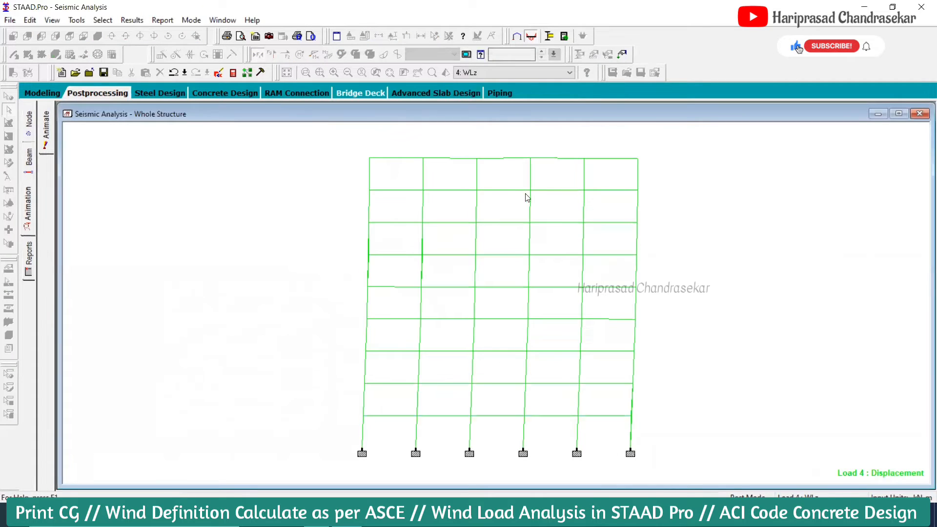
# Return to modeling and open the concrete design setup with ACI as the current design code
pyautogui.click(47, 95)
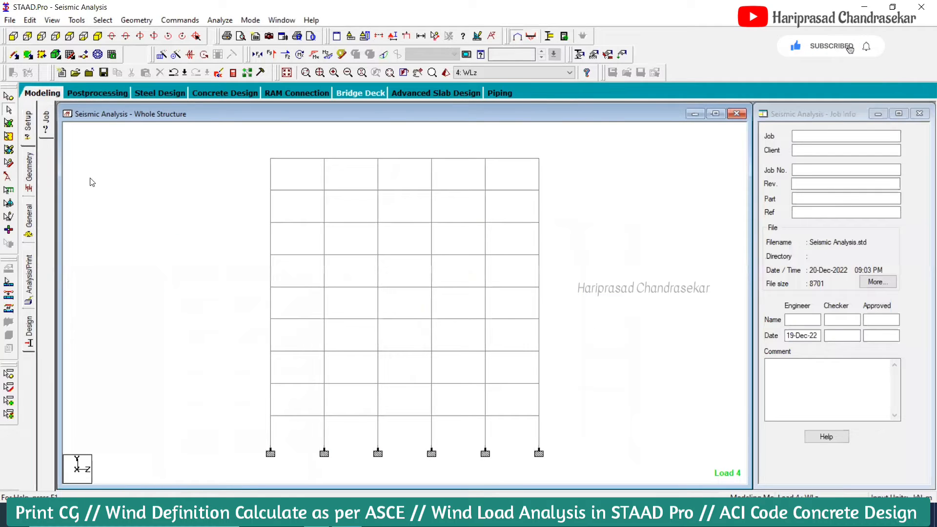
pyautogui.click(29, 331)
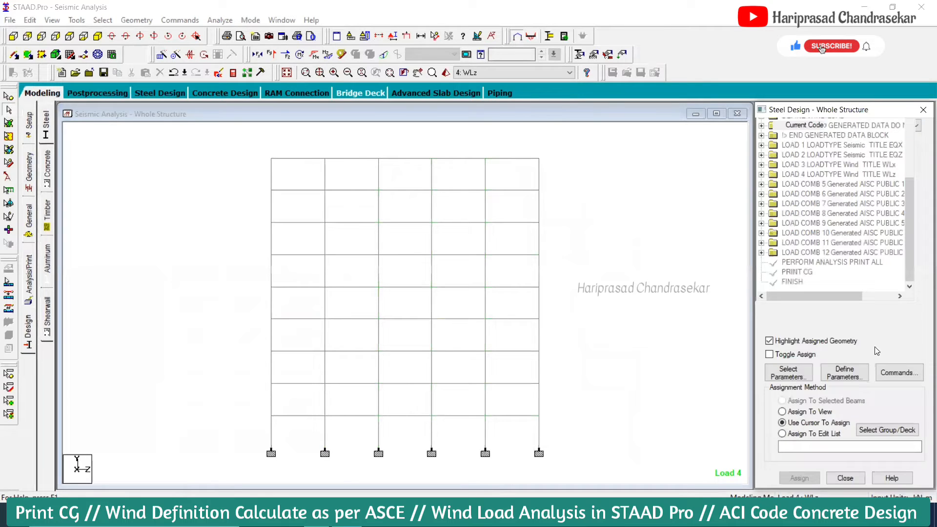
pyautogui.click(48, 169)
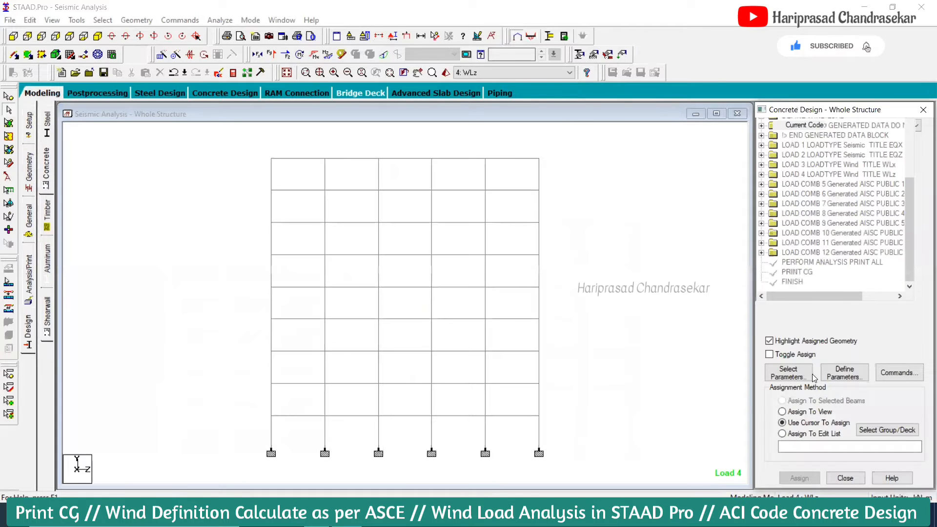
pyautogui.click(836, 376)
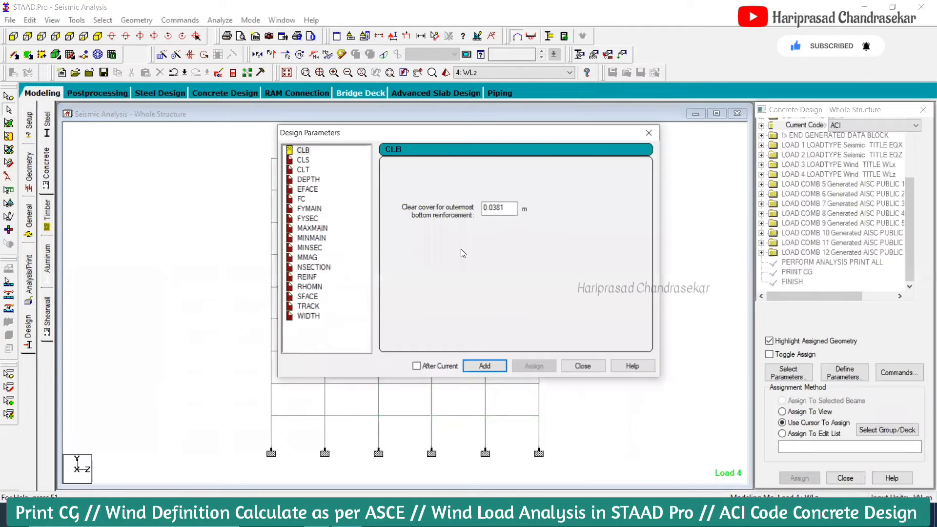
pyautogui.click(579, 366)
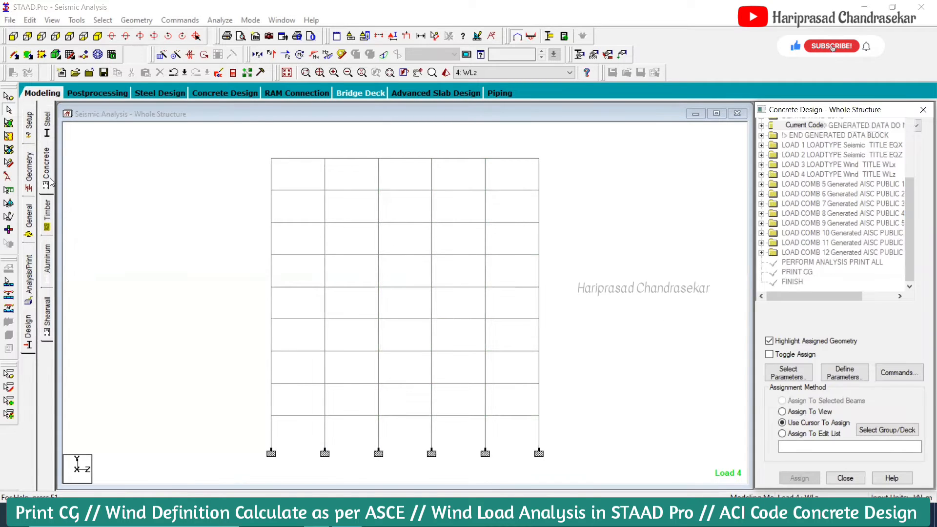
pyautogui.click(836, 125)
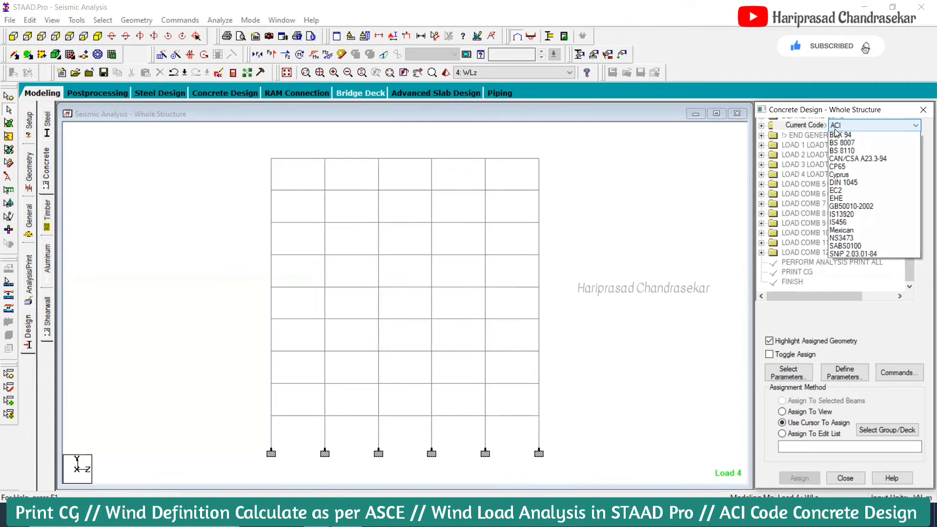
pyautogui.click(872, 333)
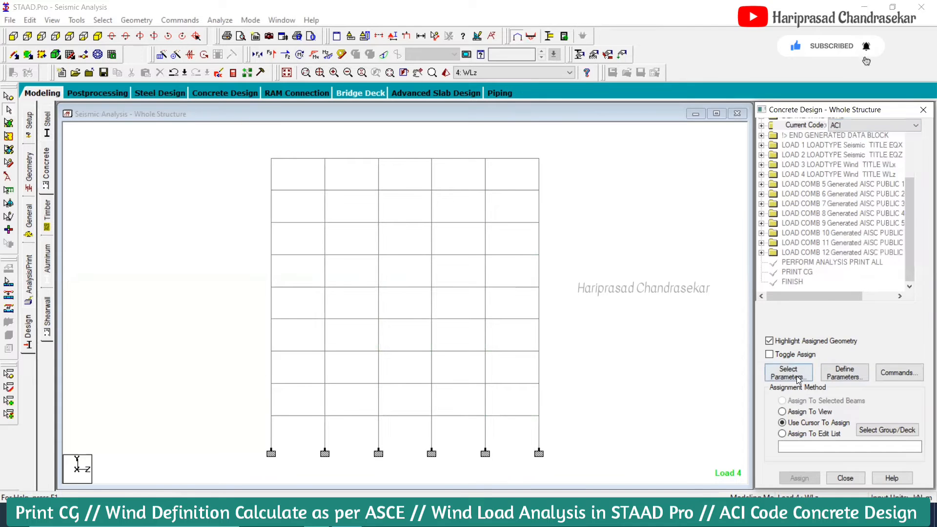
# Limit the ACI design parameters to Fc, Fymain, Fysec and Maxmain
pyautogui.click(789, 372)
pyautogui.click(769, 323)
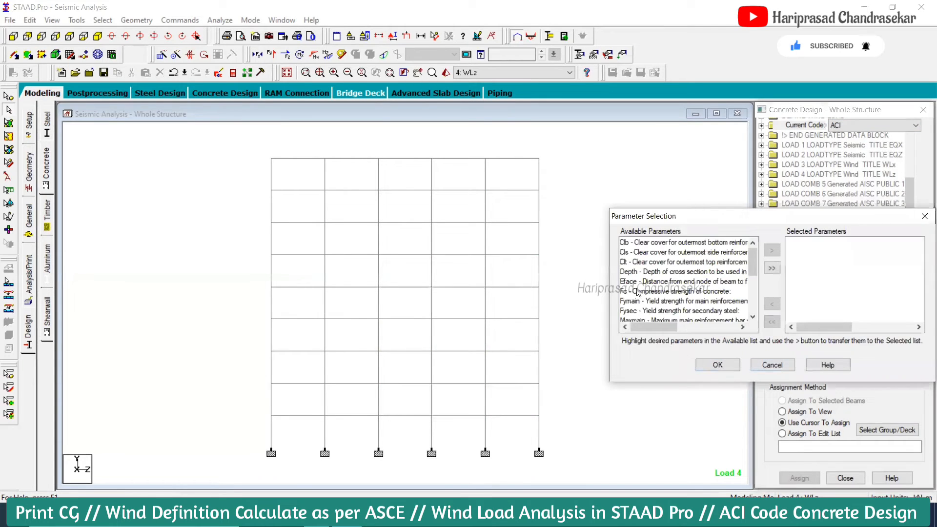
pyautogui.click(637, 292)
pyautogui.click(772, 250)
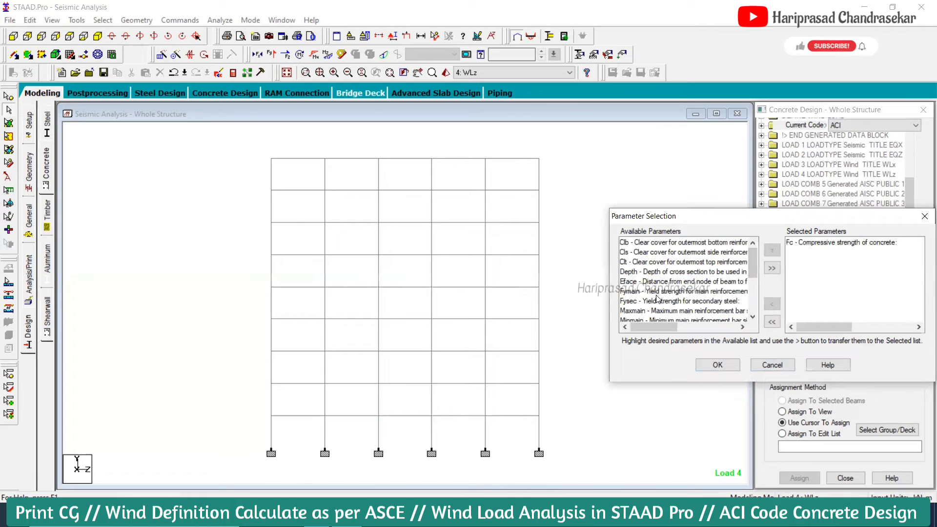
pyautogui.click(650, 291)
pyautogui.click(772, 250)
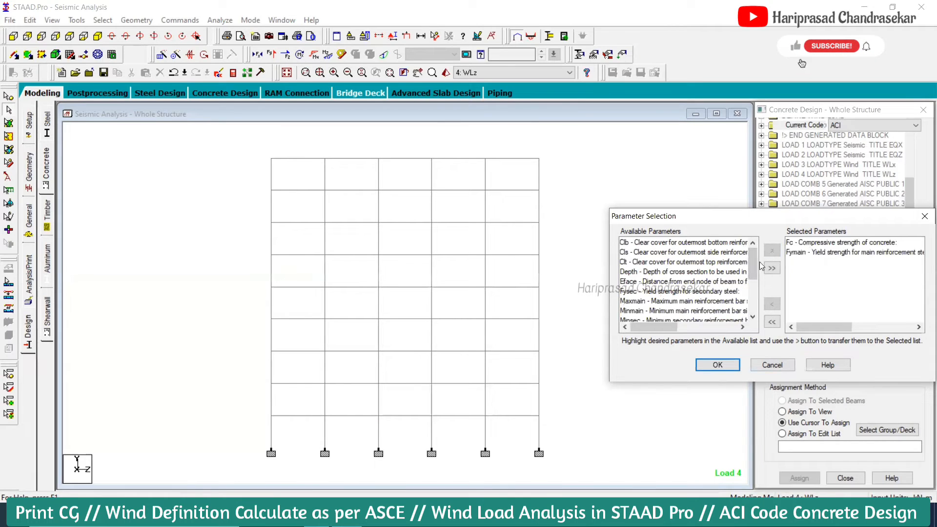
pyautogui.click(649, 291)
pyautogui.click(772, 250)
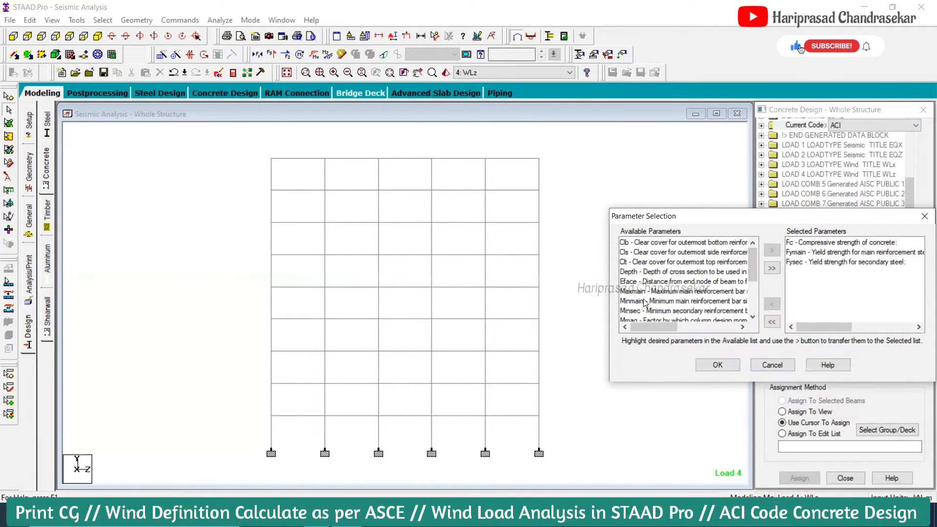
pyautogui.click(681, 291)
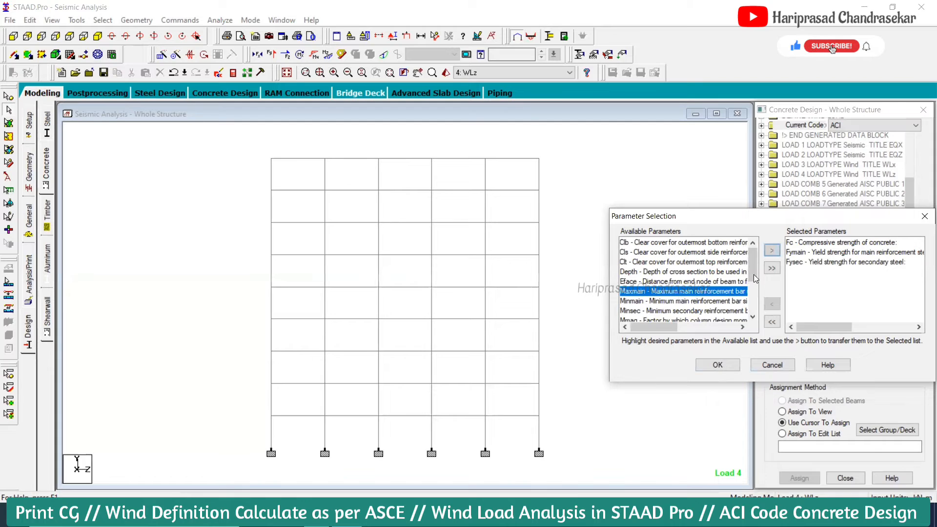
pyautogui.click(772, 251)
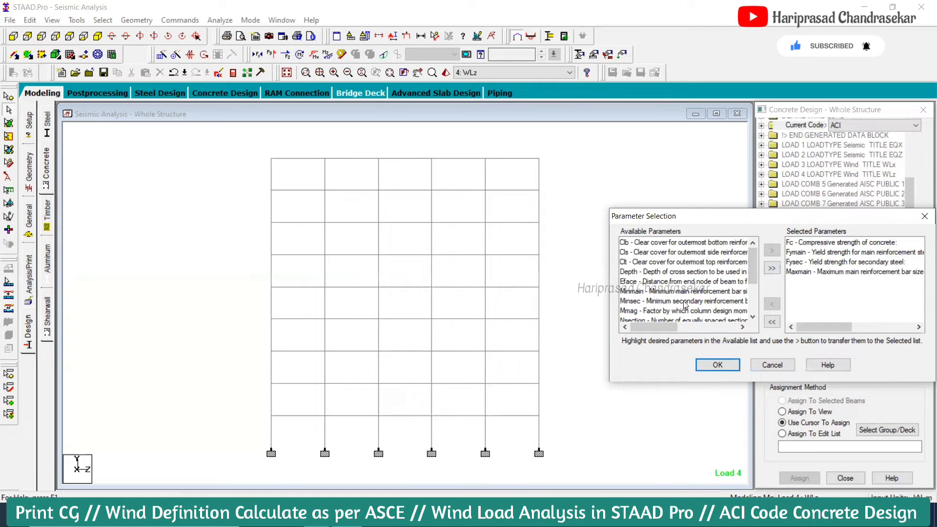
pyautogui.click(726, 364)
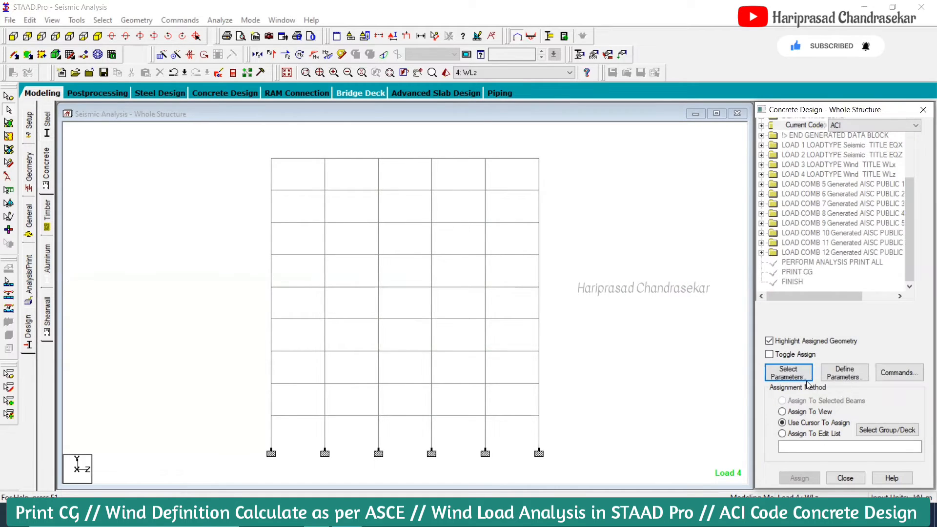
# Add the FC design parameter with a concrete compressive strength of 25000 kN/m2
pyautogui.click(844, 381)
pyautogui.moveTo(519, 220); pyautogui.dragTo(500, 226)
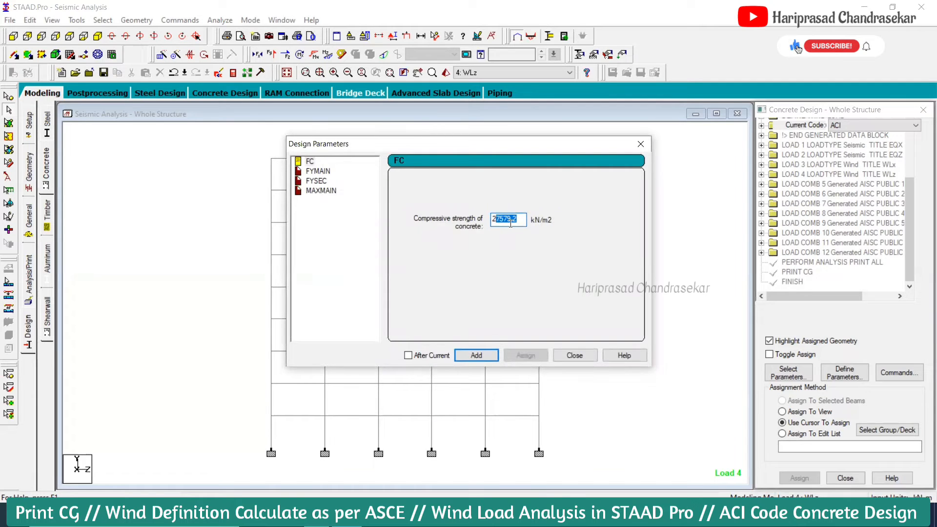
pyautogui.write('5000')
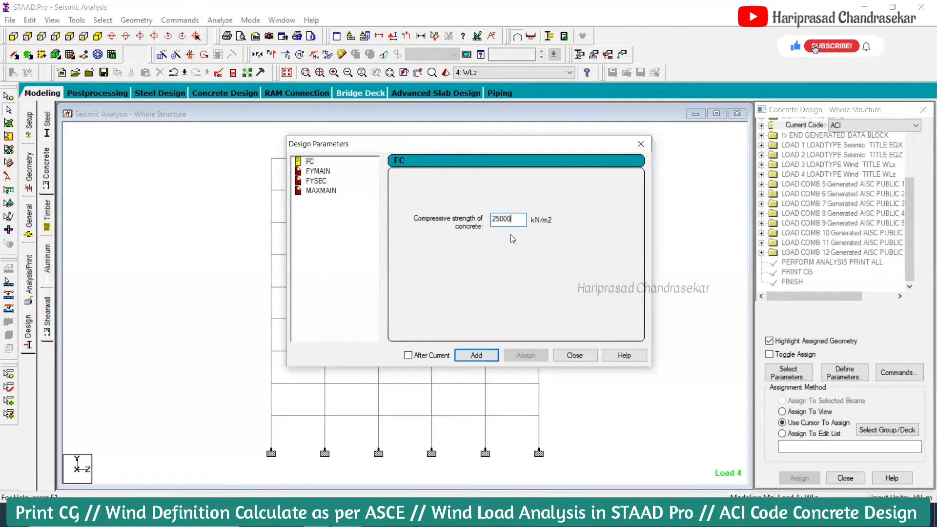
pyautogui.click(485, 357)
# Add the FYMAIN and FYSEC parameters, each with a steel yield strength of 415000 kN/m2
pyautogui.click(319, 171)
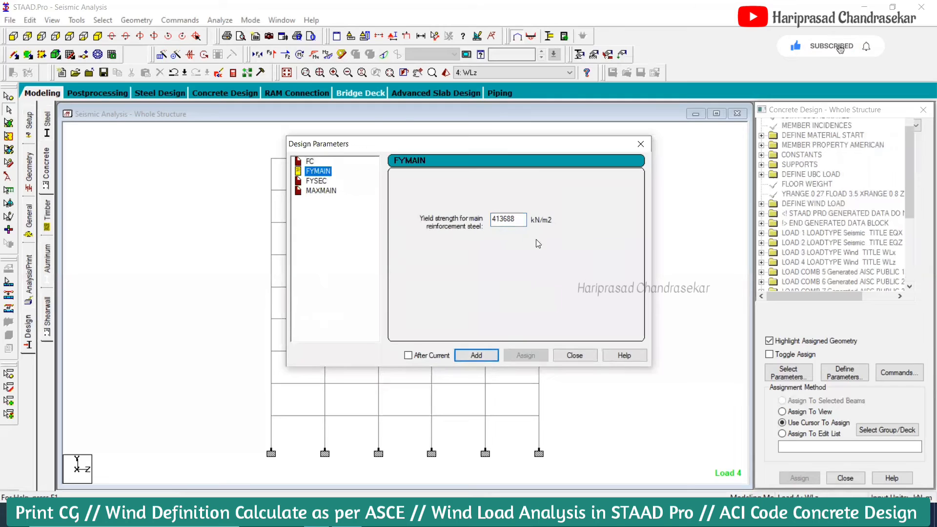
pyautogui.moveTo(525, 219); pyautogui.dragTo(500, 222)
pyautogui.write('5000')
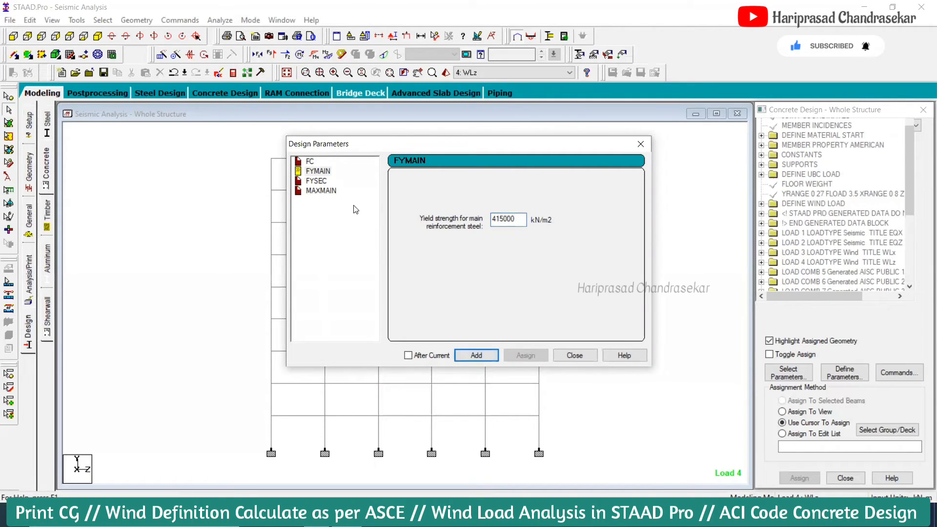
pyautogui.click(322, 182)
pyautogui.moveTo(520, 220); pyautogui.dragTo(500, 221)
pyautogui.write('5000')
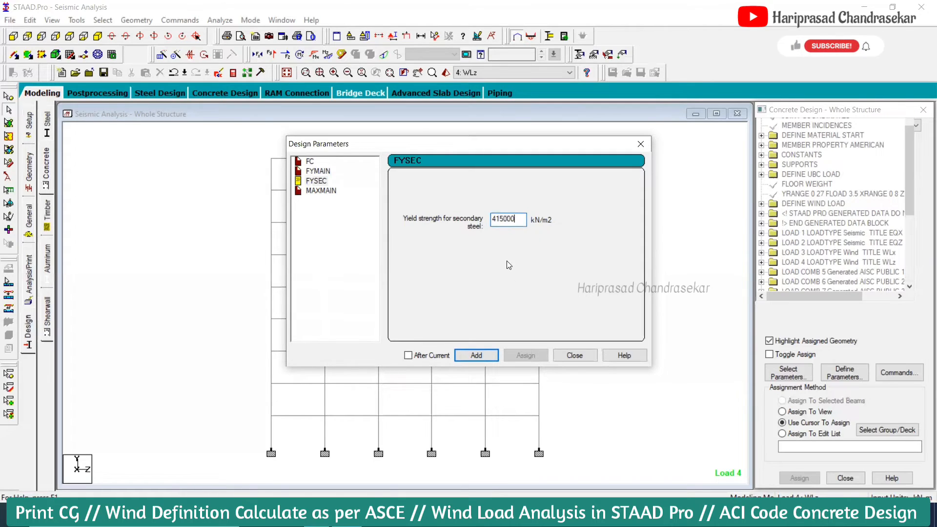
pyautogui.click(489, 355)
# Add the MAXMAIN parameter with a maximum main reinforcement bar size of 32 and close the parameter definitions
pyautogui.click(325, 191)
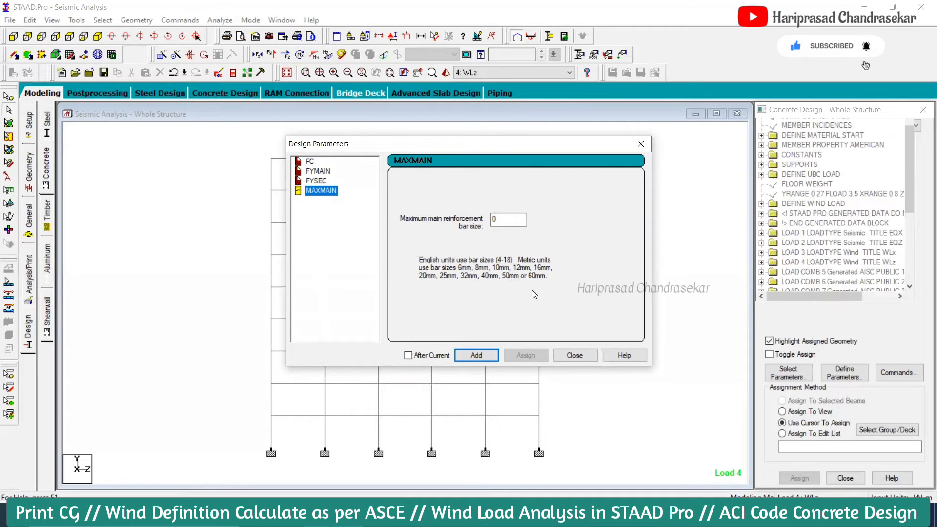
pyautogui.doubleClick(504, 216)
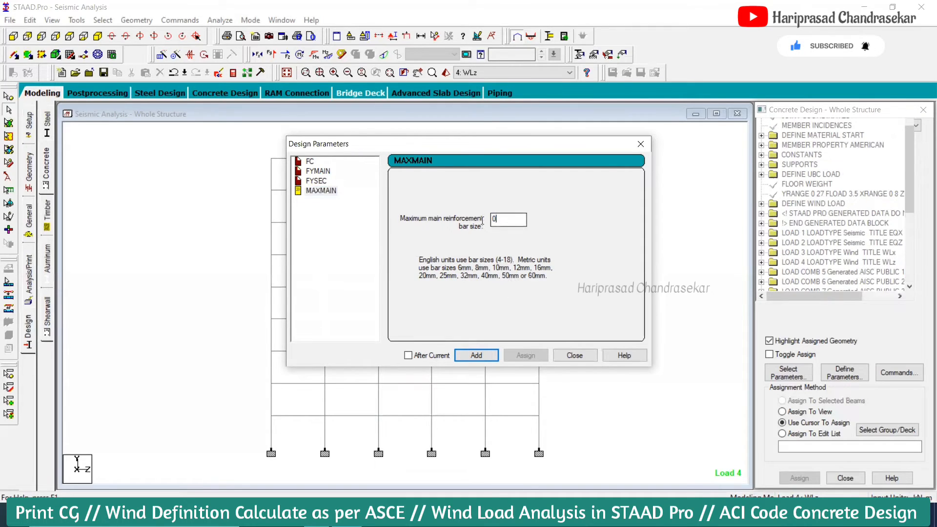
pyautogui.click(469, 358)
pyautogui.click(575, 356)
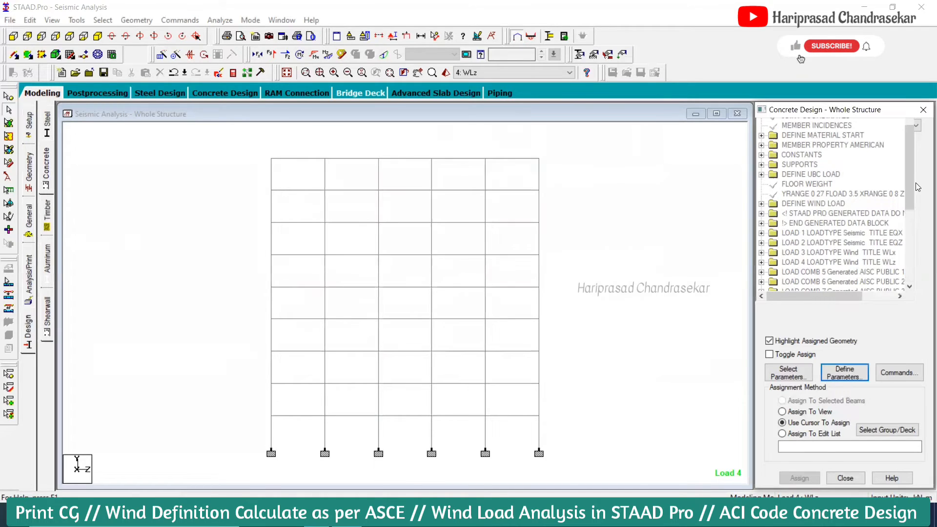
# Assign the FC 25000 concrete strength parameter to all members in the view
pyautogui.scroll(-5, 821, 260)
pyautogui.click(808, 233)
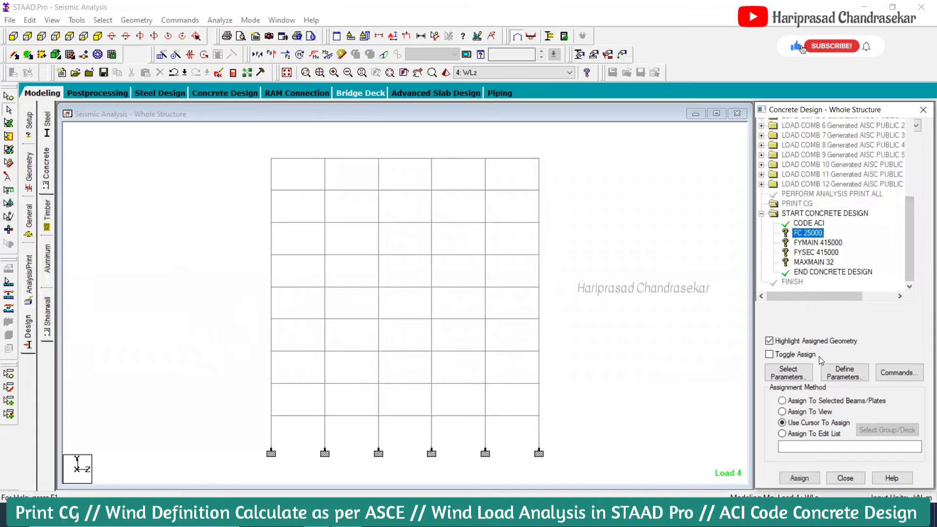
pyautogui.click(806, 479)
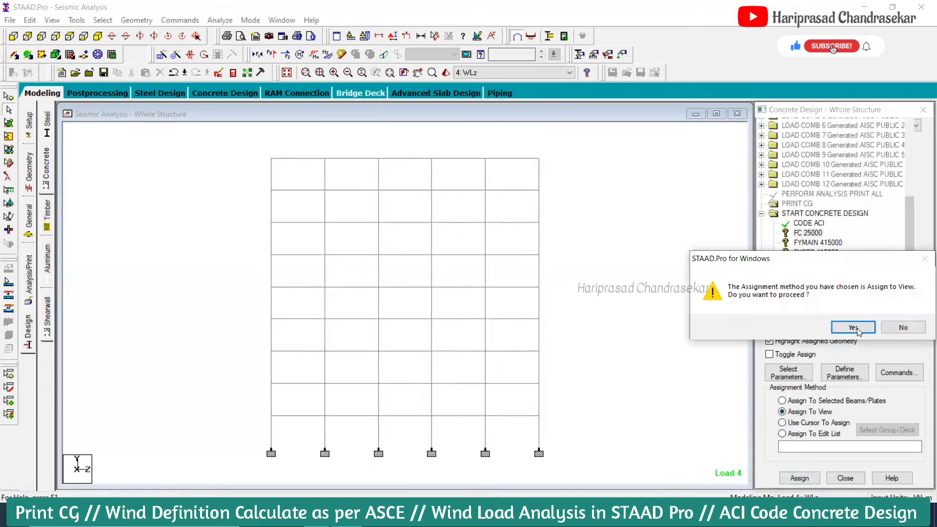
pyautogui.click(854, 326)
# Assign the FYMAIN 415000 and FYSEC 415000 yield strength parameters to all members in the view
pyautogui.click(805, 242)
pyautogui.click(782, 411)
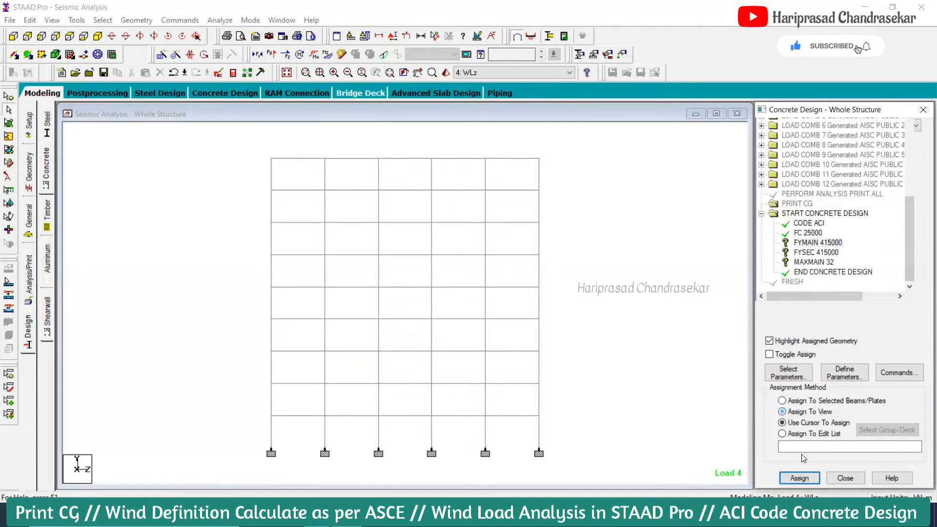
pyautogui.click(800, 478)
pyautogui.click(849, 333)
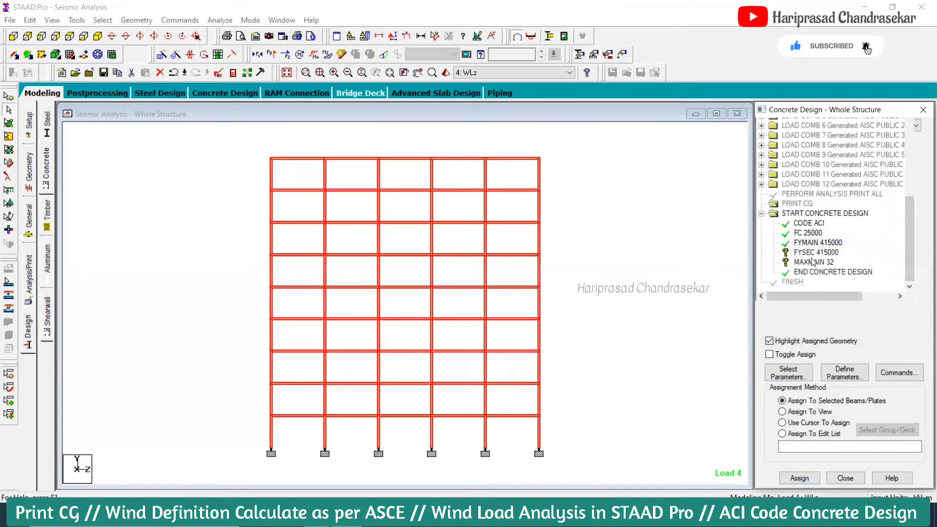
pyautogui.click(816, 253)
pyautogui.click(782, 412)
pyautogui.click(799, 479)
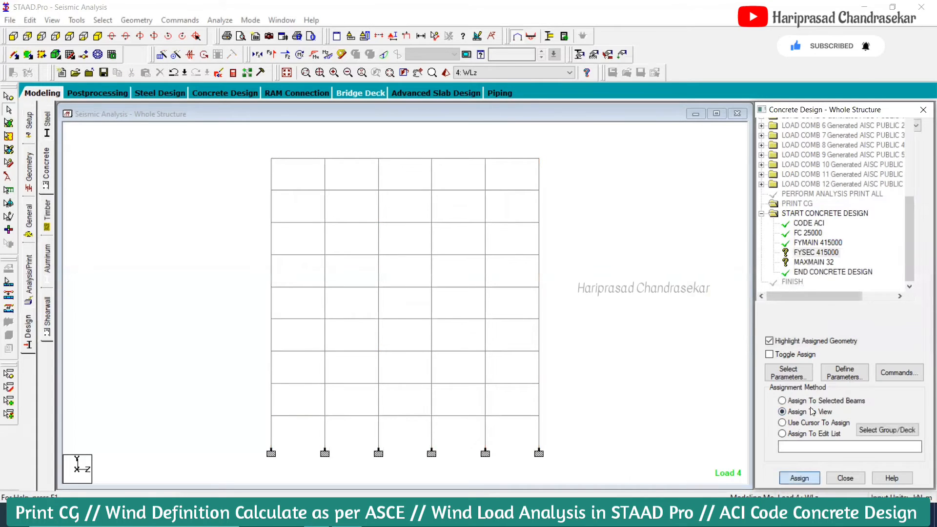
pyautogui.click(849, 327)
# Assign the MAXMAIN 32 maximum bar size parameter to all members in the view
pyautogui.click(813, 262)
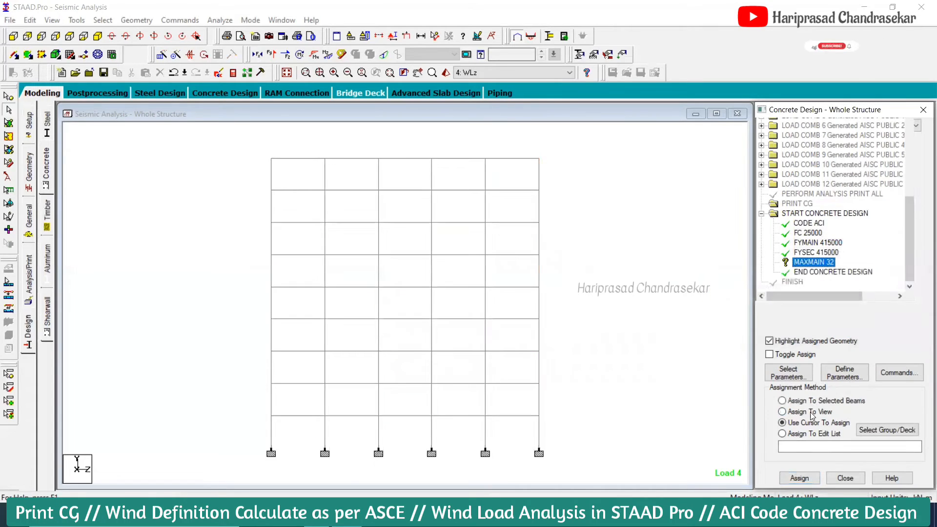
pyautogui.click(782, 411)
pyautogui.click(800, 478)
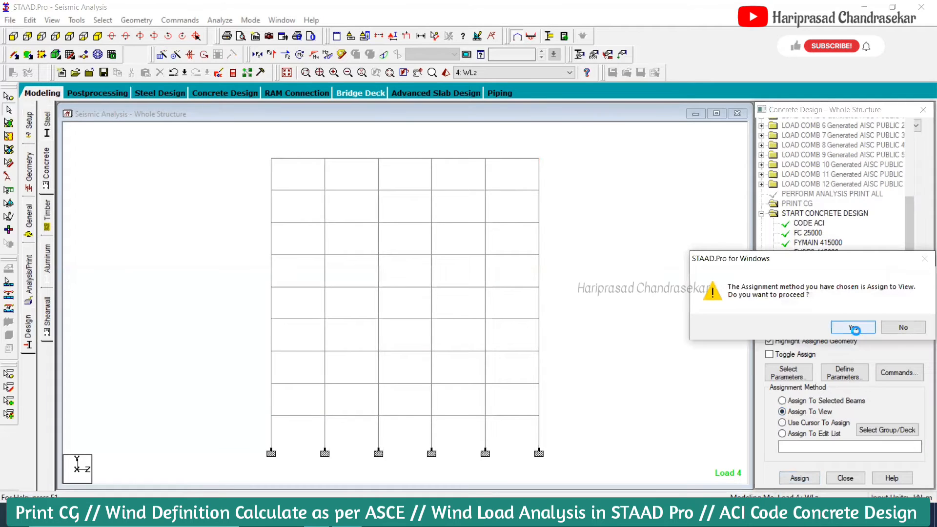
pyautogui.click(854, 327)
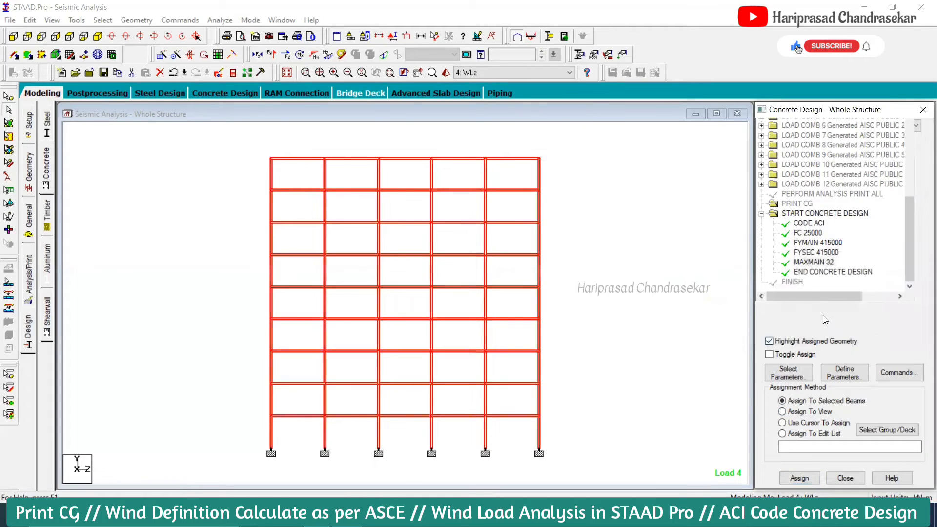
pyautogui.click(892, 370)
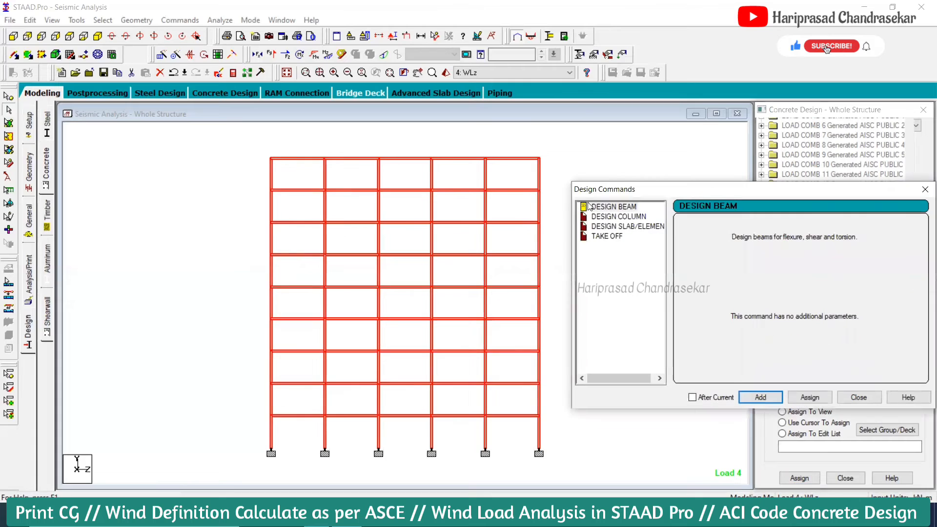
pyautogui.click(626, 209)
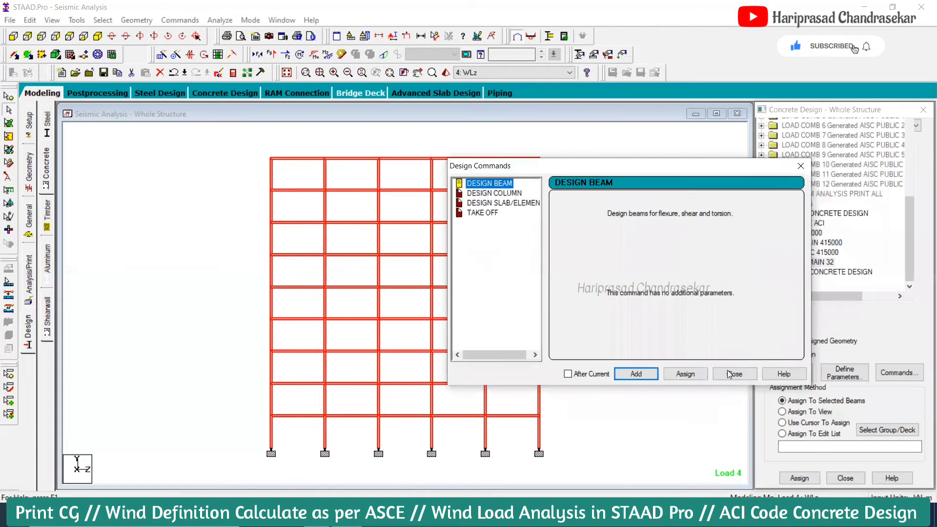
pyautogui.click(728, 375)
# Clear the member selection, show the structure in isometric view and select all columns as beams parallel to Y
pyautogui.click(217, 165)
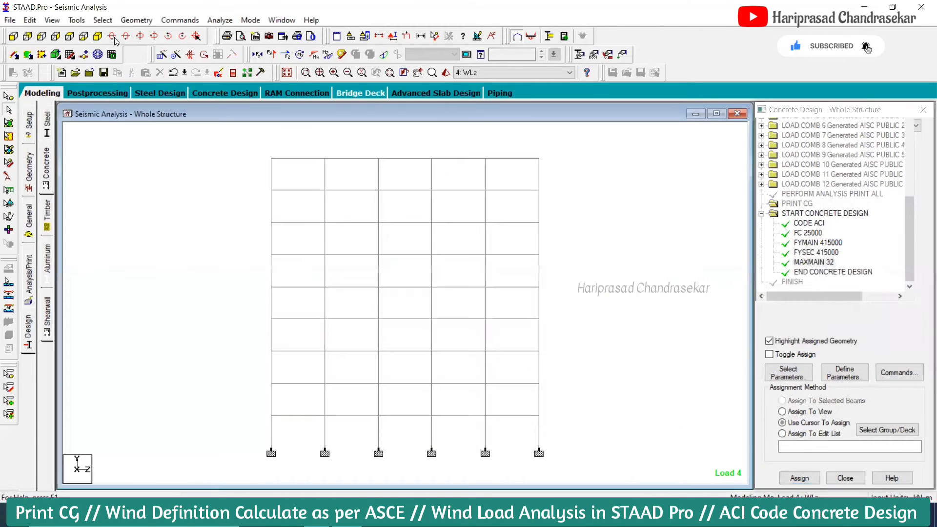
pyautogui.click(104, 20)
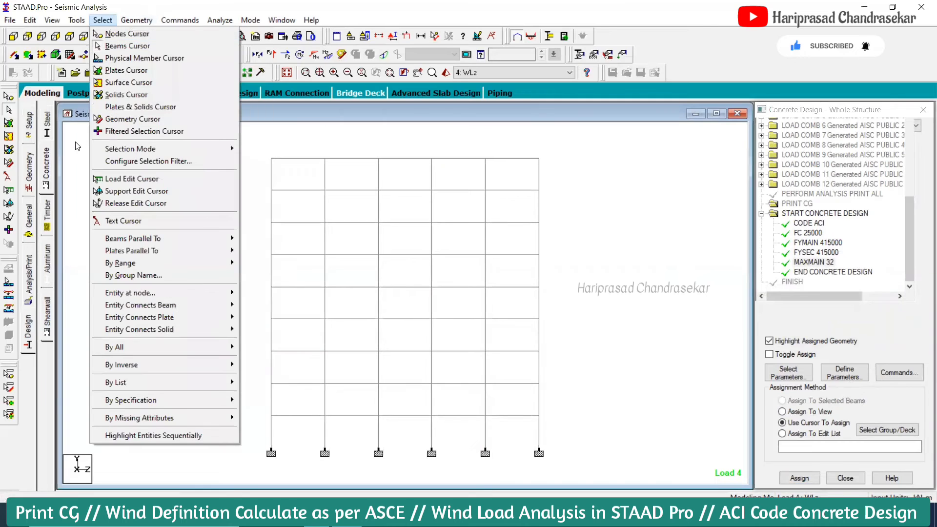
pyautogui.click(105, 48)
pyautogui.click(98, 36)
pyautogui.click(136, 21)
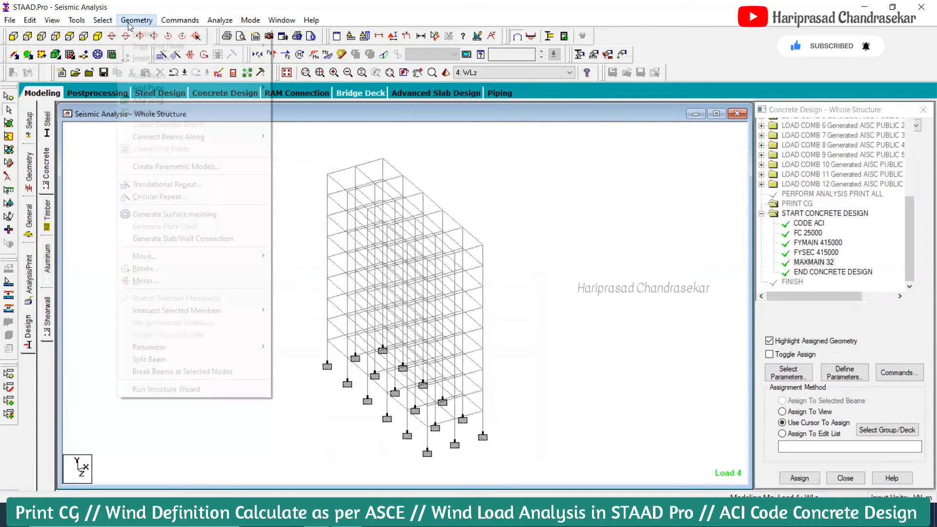
pyautogui.moveTo(110, 21)
pyautogui.moveTo(171, 240)
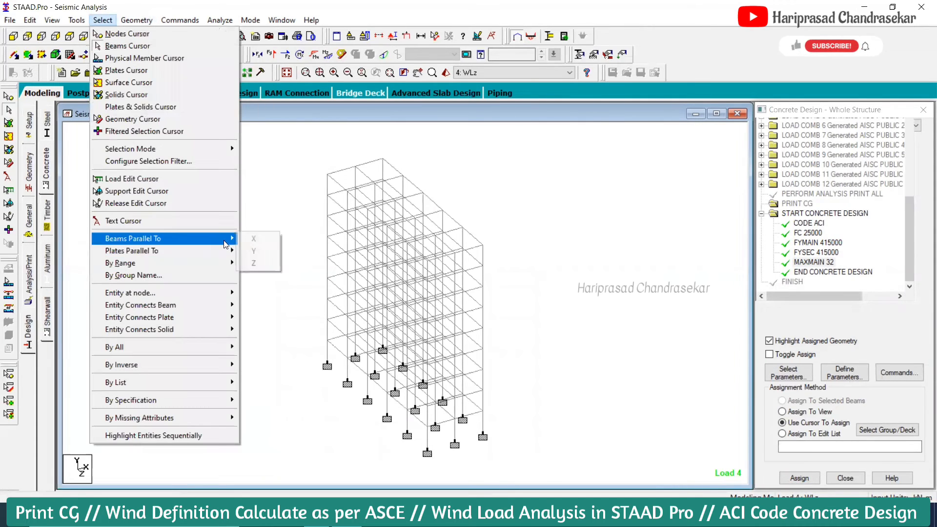
pyautogui.click(253, 250)
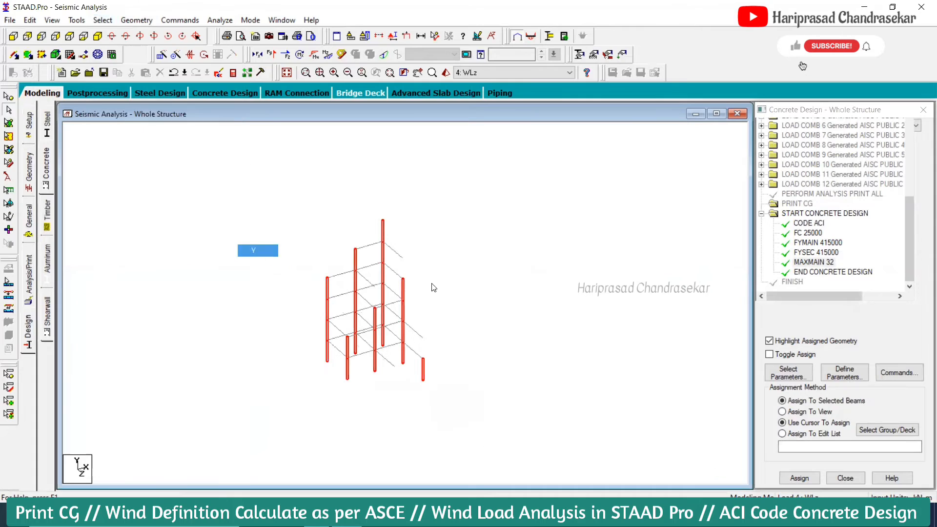
# Assign the DESIGN COLUMN command to the selected vertical members and highlight its assignment
pyautogui.click(904, 373)
pyautogui.click(608, 216)
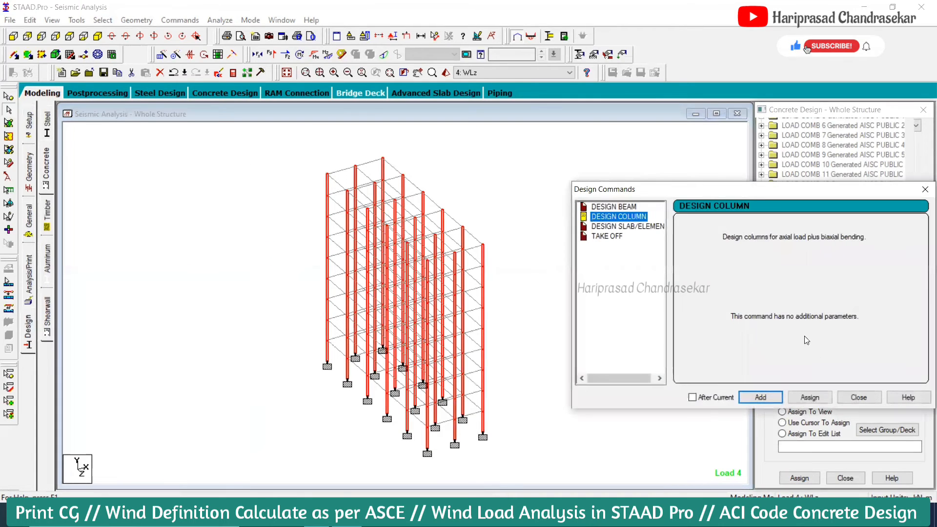
pyautogui.click(810, 397)
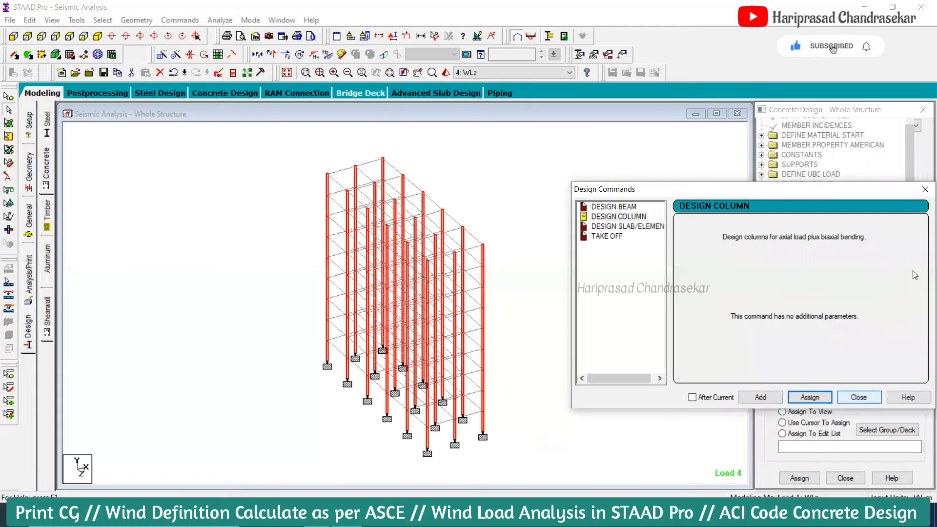
pyautogui.click(925, 190)
pyautogui.click(824, 264)
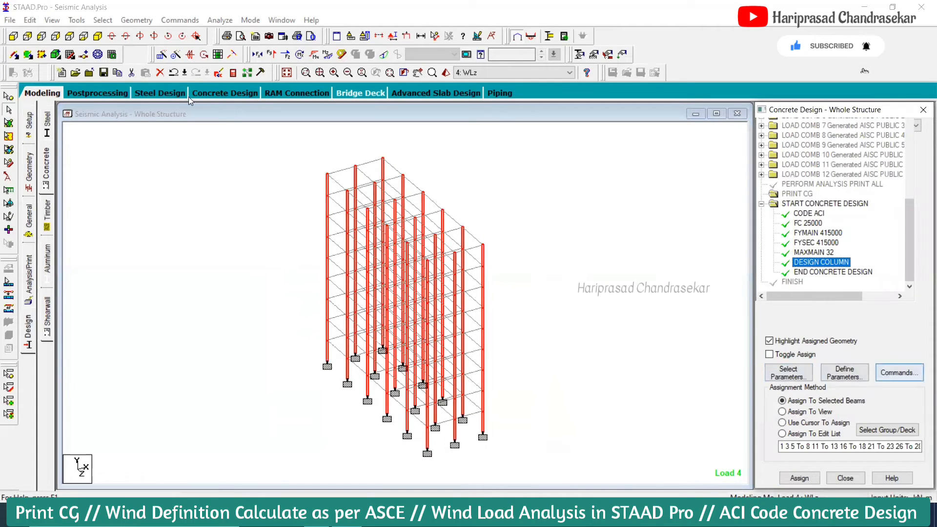
# Invert the beam selection to pick all horizontal members and assign the DESIGN BEAM command to them
pyautogui.click(101, 20)
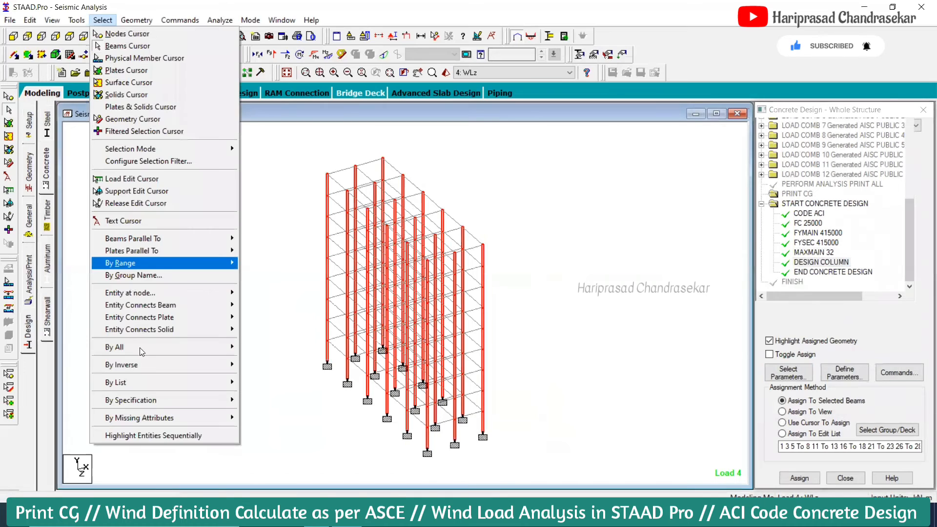
pyautogui.moveTo(161, 364)
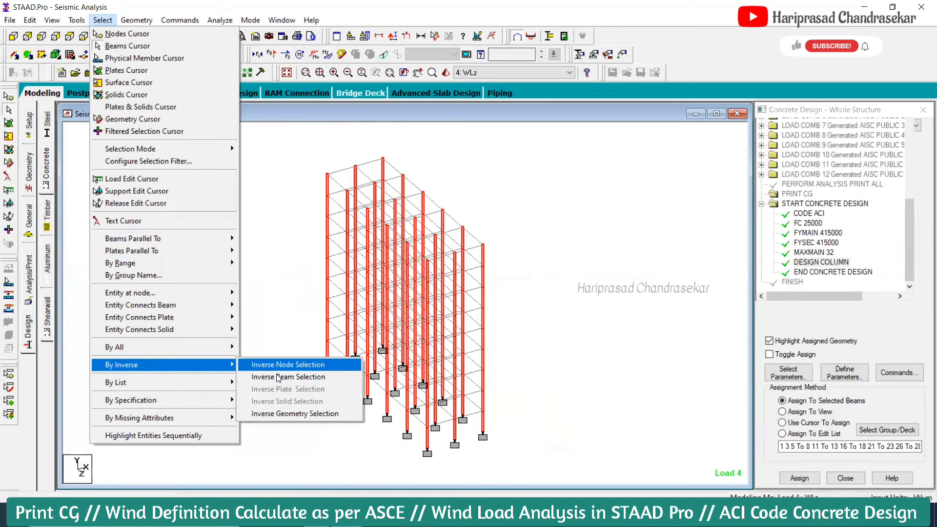
pyautogui.click(263, 377)
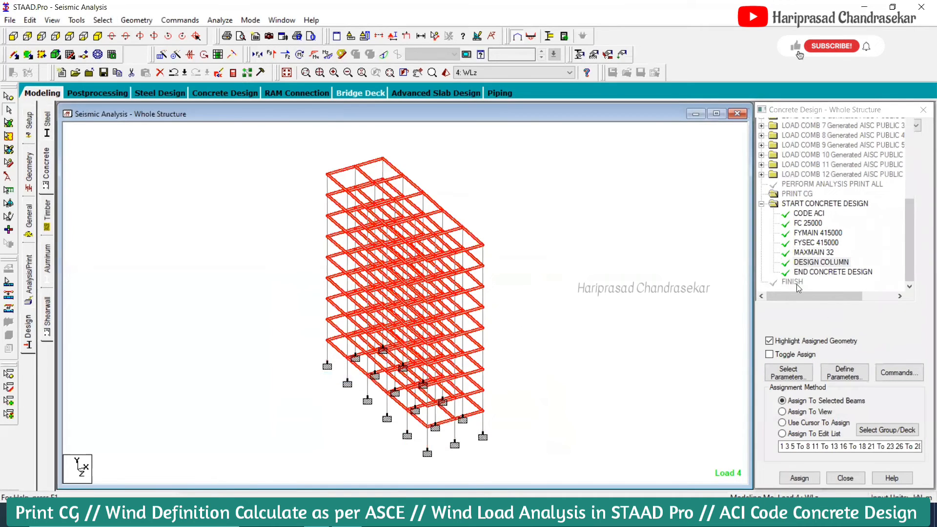
pyautogui.click(898, 372)
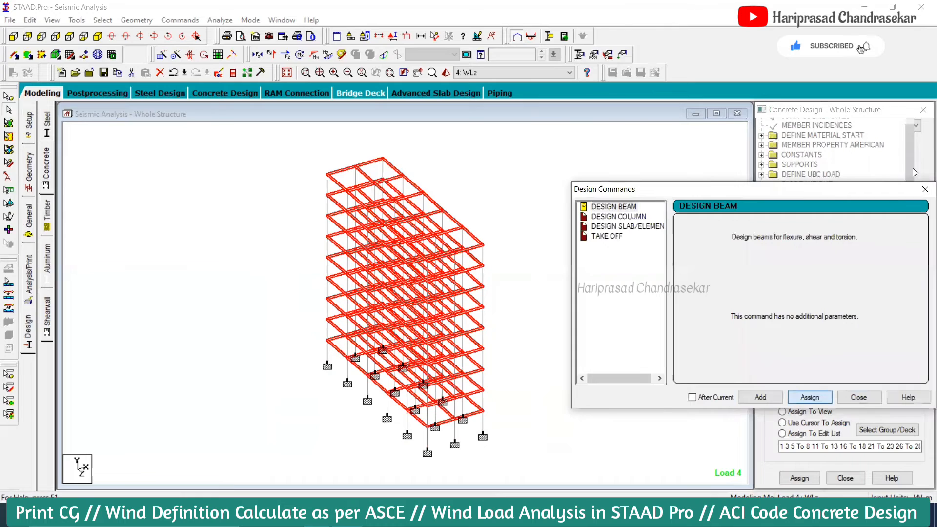
pyautogui.click(926, 189)
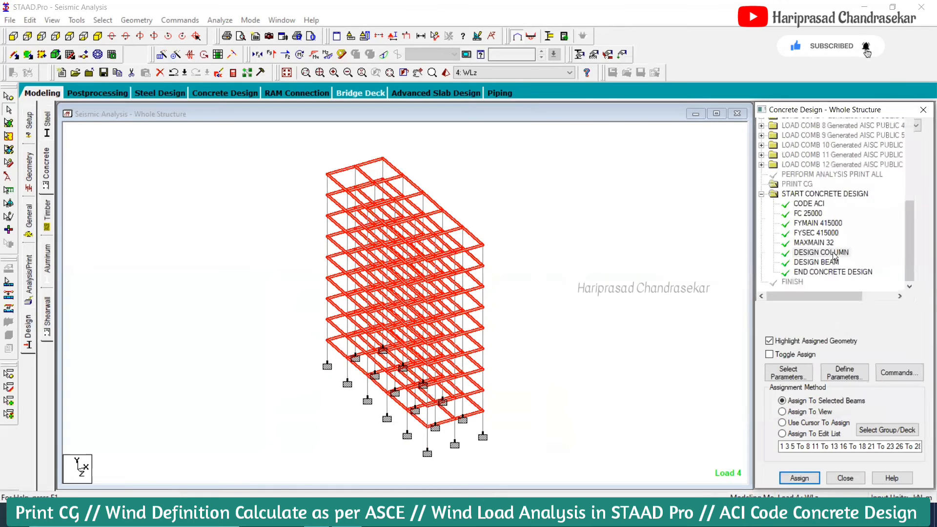
pyautogui.click(834, 254)
pyautogui.click(820, 262)
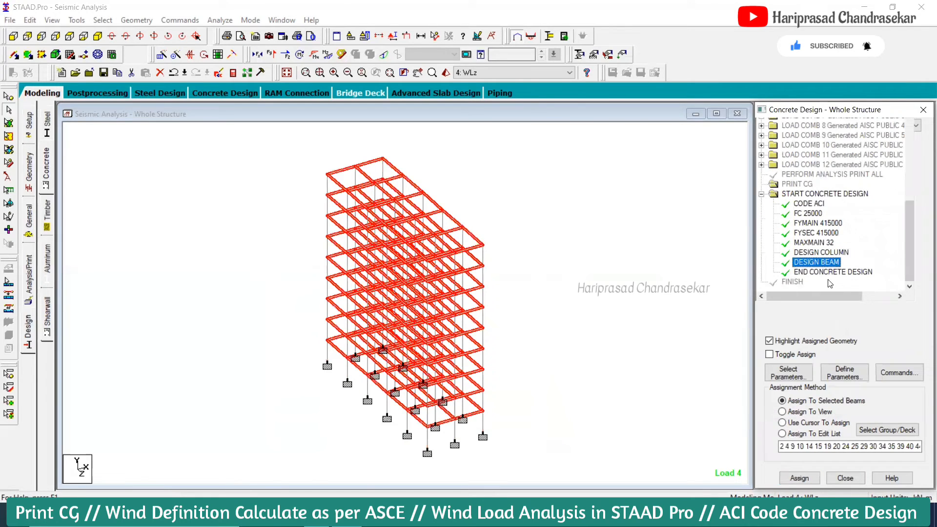
pyautogui.click(883, 374)
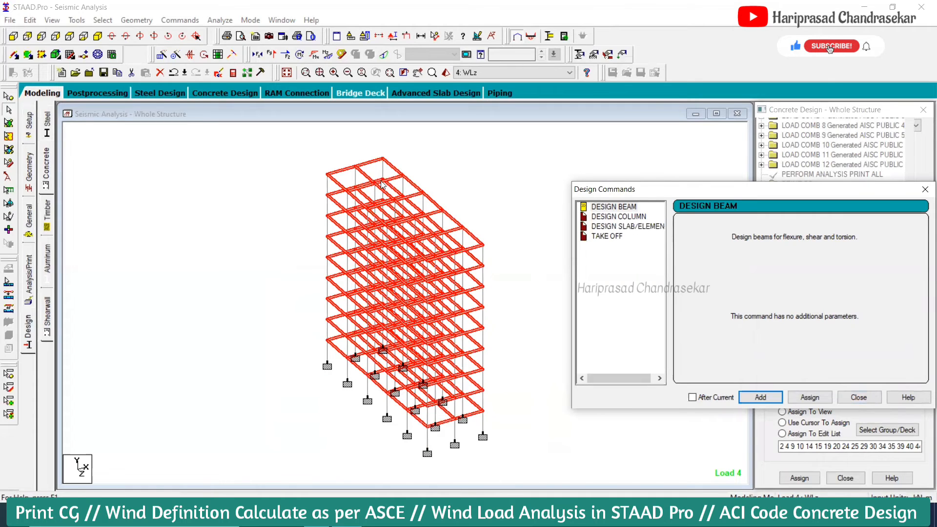
pyautogui.click(611, 237)
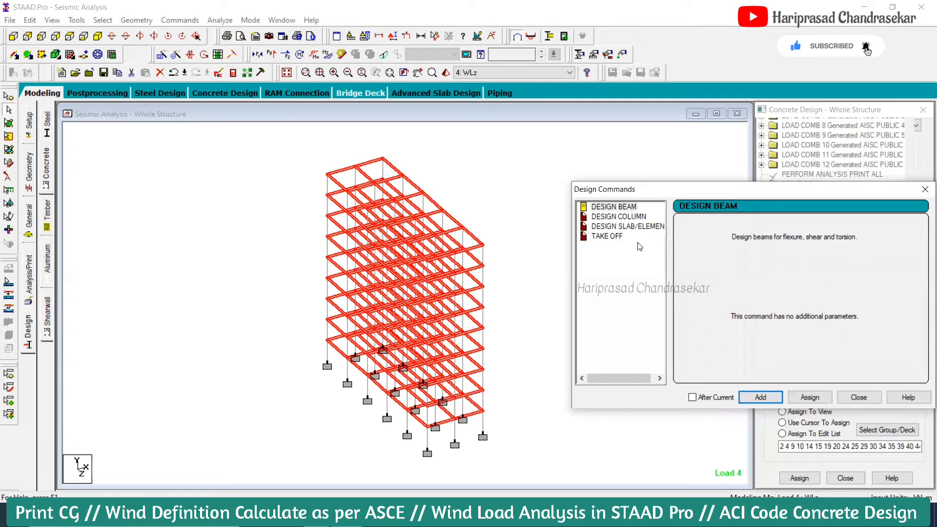
pyautogui.click(767, 398)
pyautogui.click(859, 397)
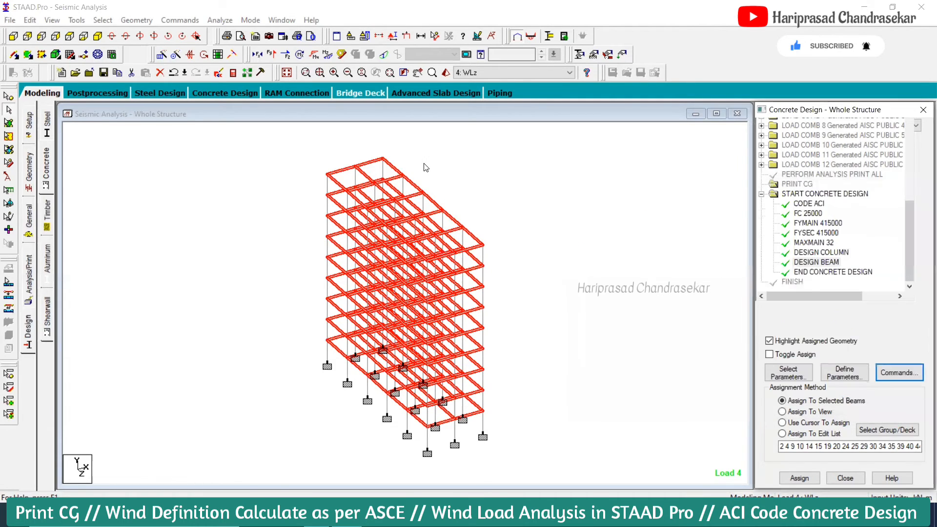
# Clear the member selection, inspect the whole structure in a 3D rendered view and close that view
pyautogui.click(426, 168)
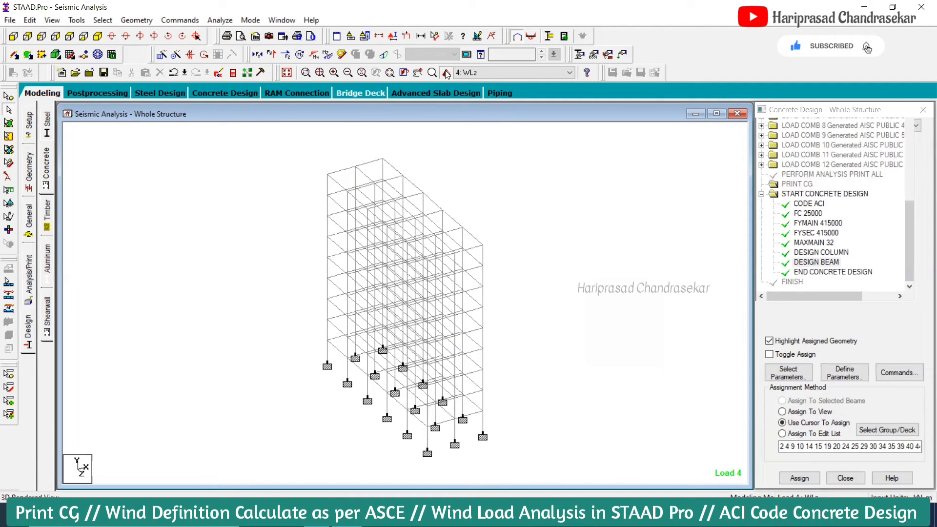
pyautogui.click(457, 94)
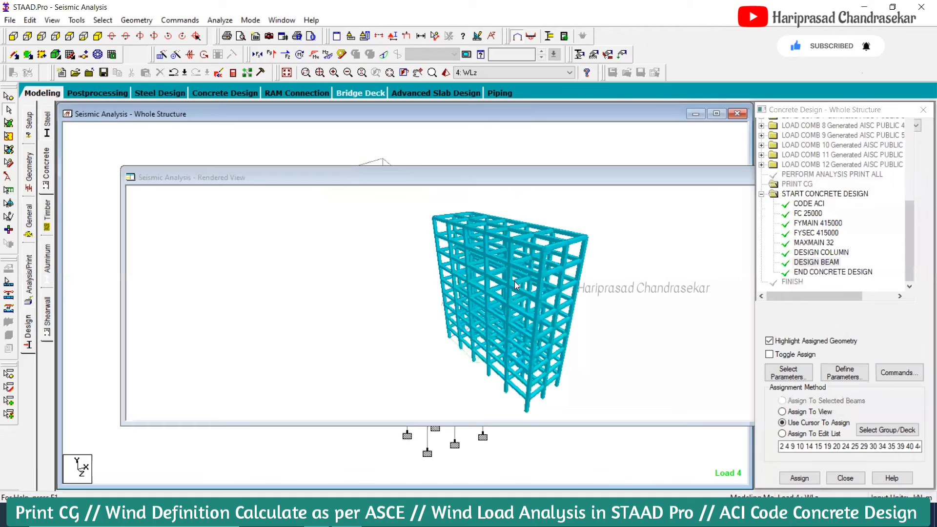
pyautogui.moveTo(517, 286); pyautogui.dragTo(505, 248)
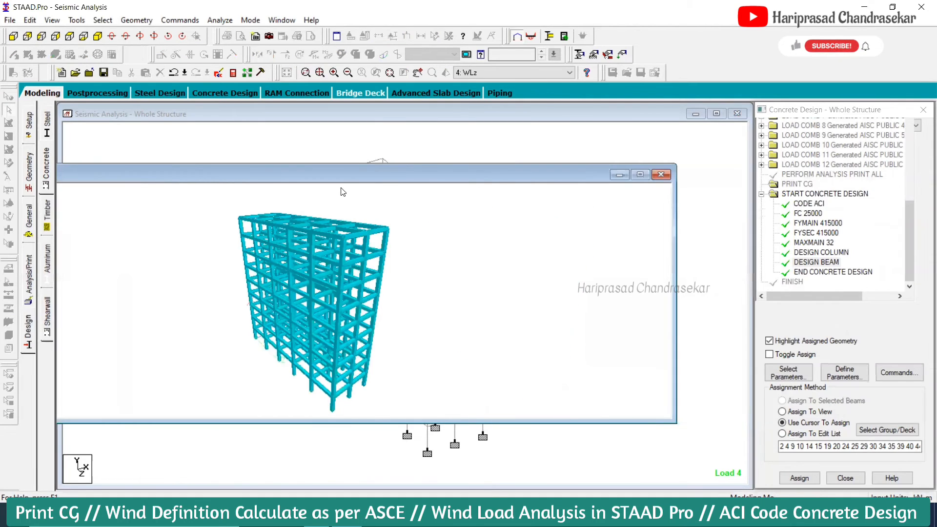
pyautogui.click(662, 175)
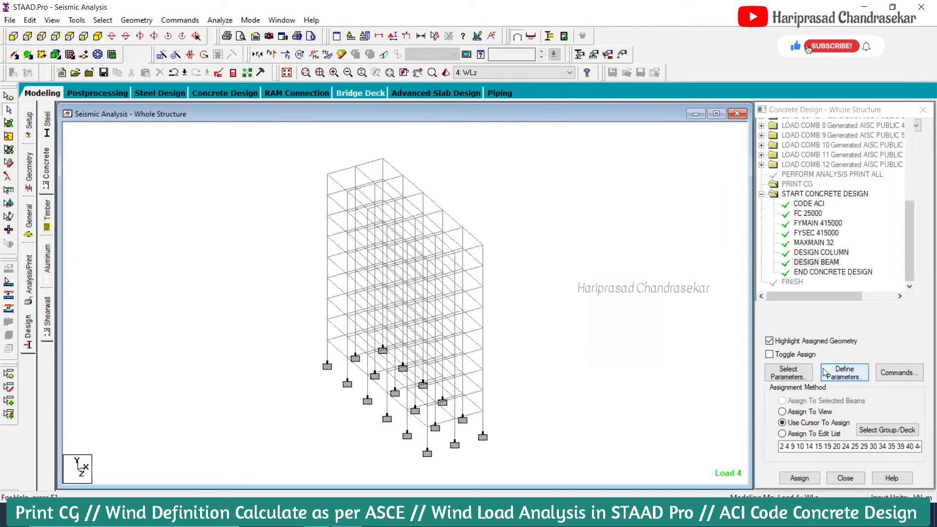
# Add the concrete TAKE OFF command to the concrete design commands
pyautogui.click(844, 372)
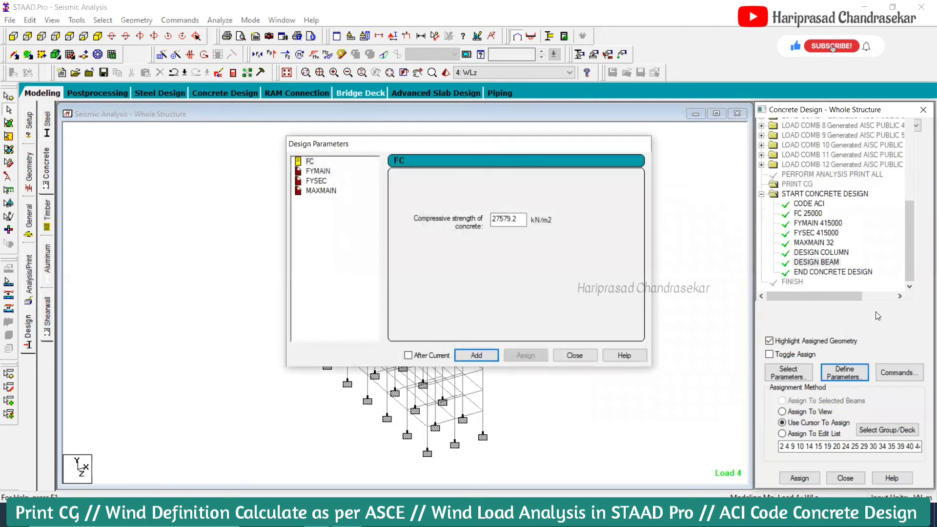
pyautogui.click(638, 144)
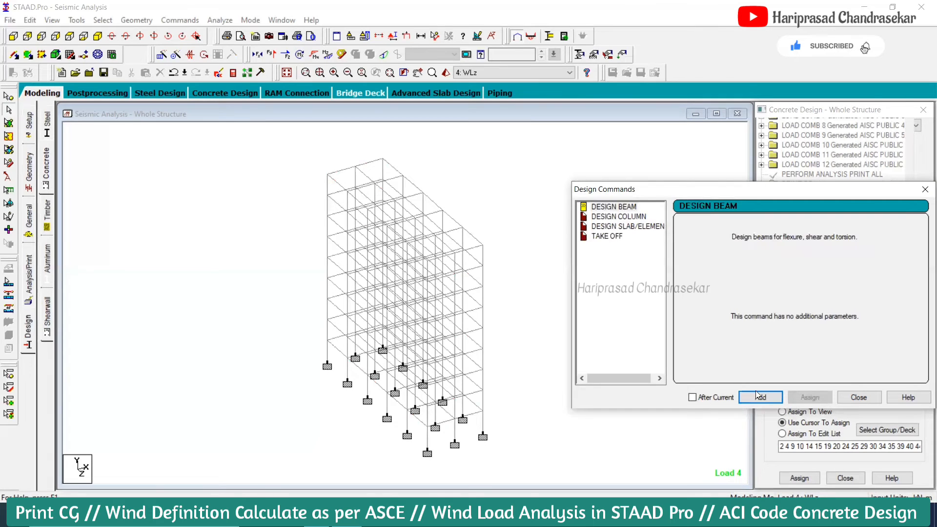
pyautogui.click(758, 395)
pyautogui.click(850, 398)
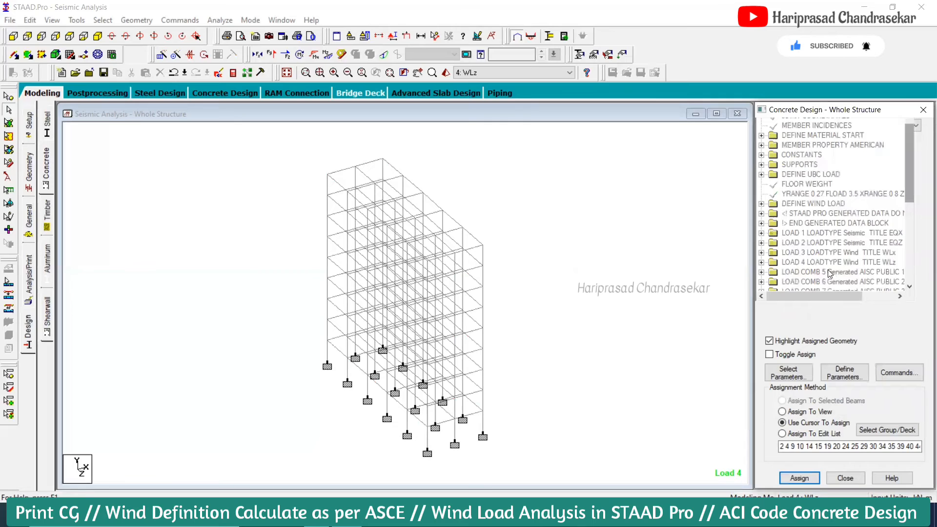
pyautogui.scroll(-10, 830, 273)
pyautogui.click(810, 263)
pyautogui.click(523, 217)
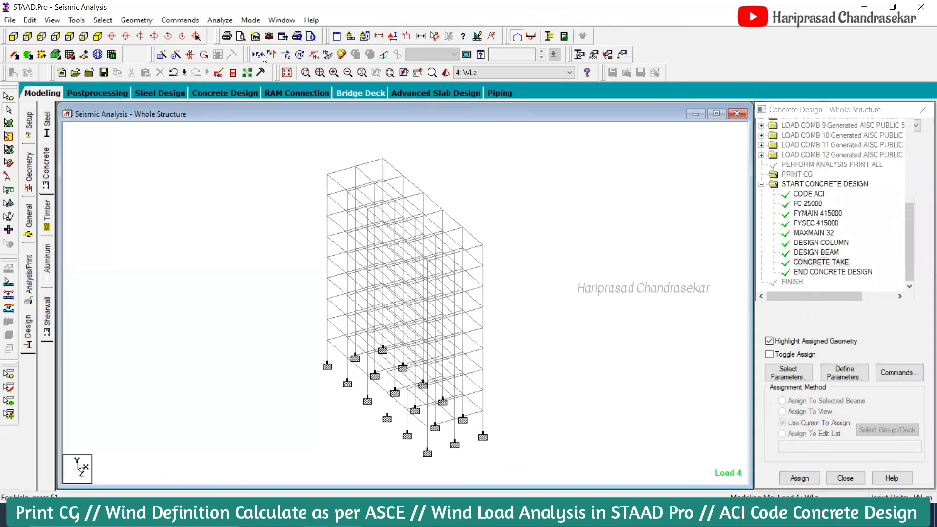
# Run the analysis and concrete design, saving the modified structure, and open the output file
pyautogui.click(219, 20)
pyautogui.click(225, 37)
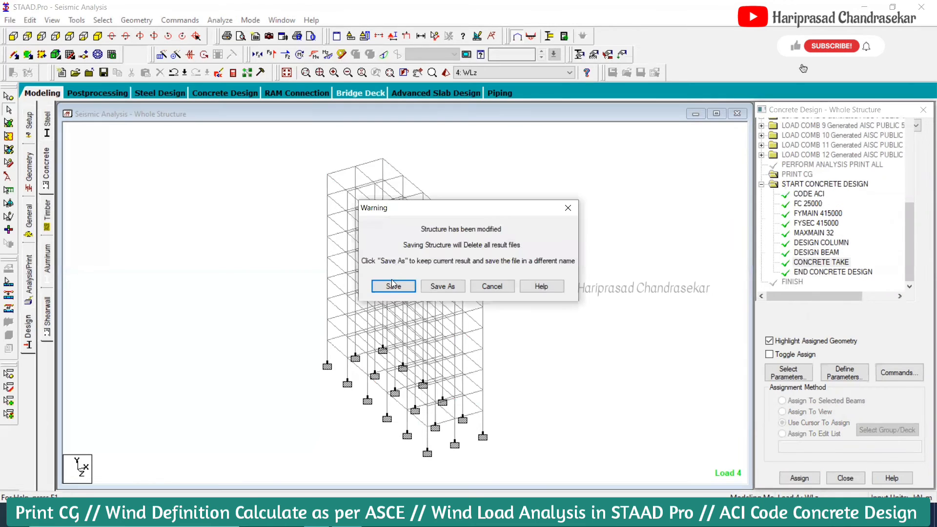
pyautogui.click(393, 286)
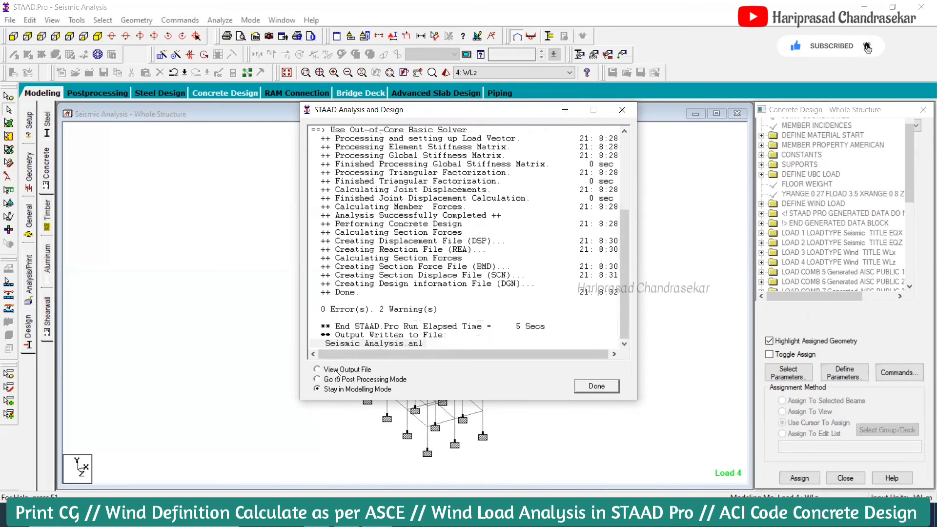
pyautogui.click(336, 373)
pyautogui.click(597, 386)
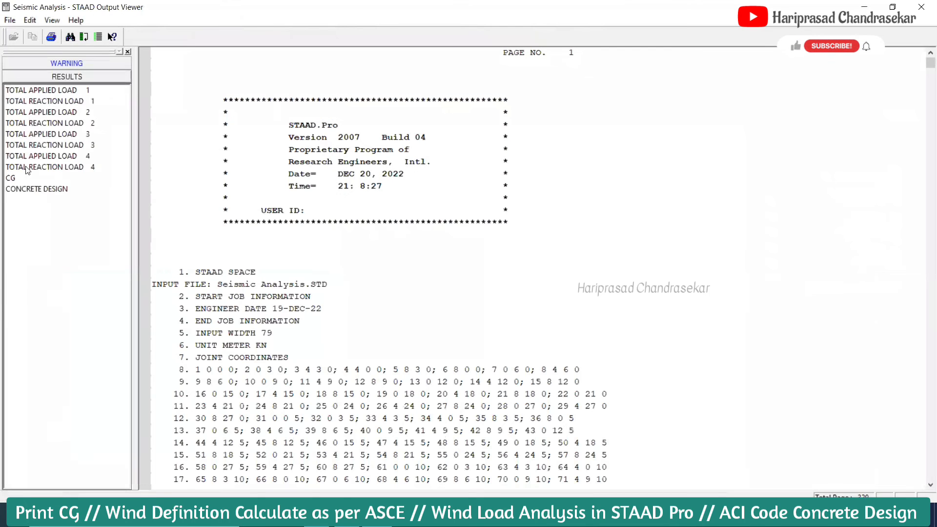
# Examine the ACI column design results in the concrete design section of the output file
pyautogui.click(28, 192)
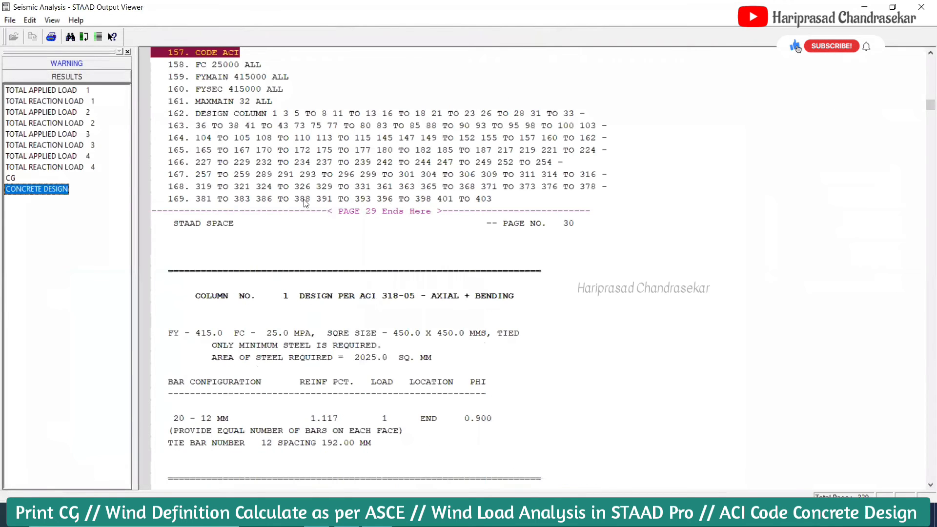
pyautogui.scroll(-4, 301, 295)
pyautogui.scroll(-3, 301, 295)
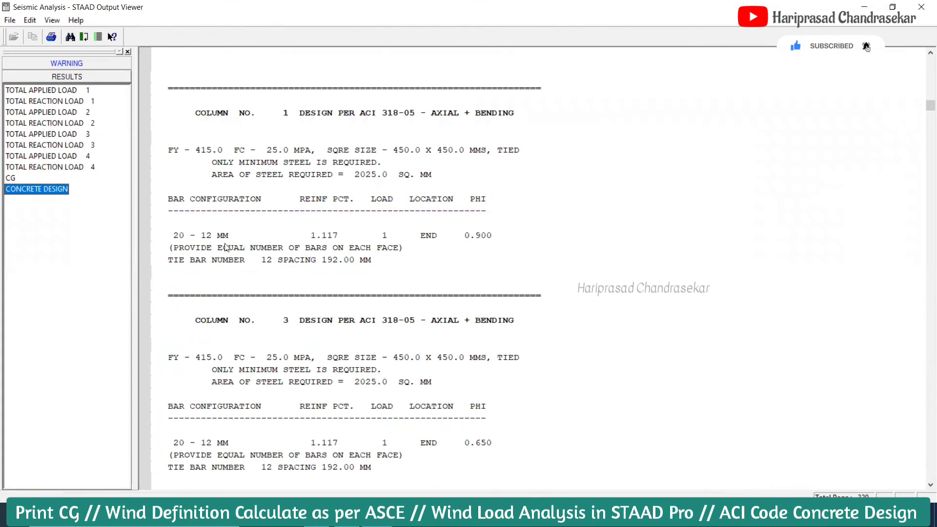
# Look through the further column design results and search the output file for "beam" to view the beam flexure and shear results
pyautogui.scroll(-1, 233, 237)
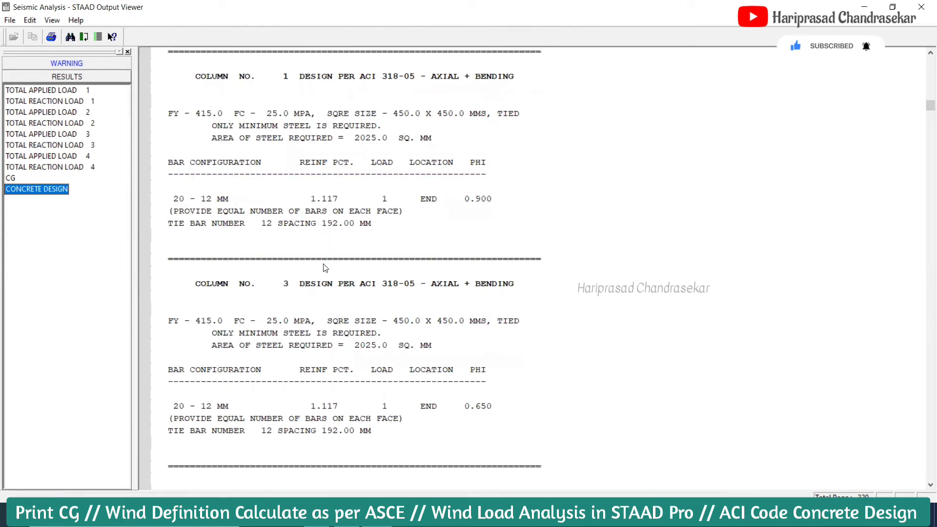
pyautogui.scroll(-6, 459, 263)
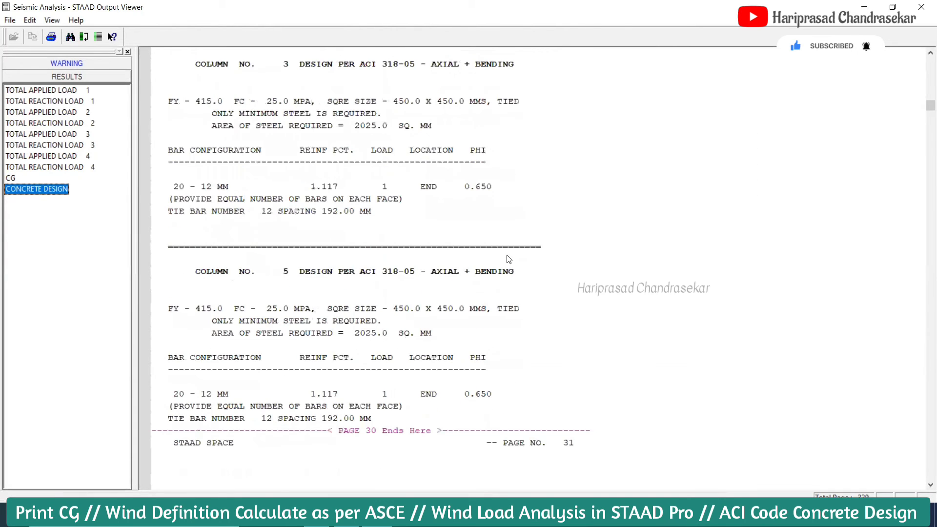
pyautogui.hotkey('ctrl', 'f')
pyautogui.write('bea')
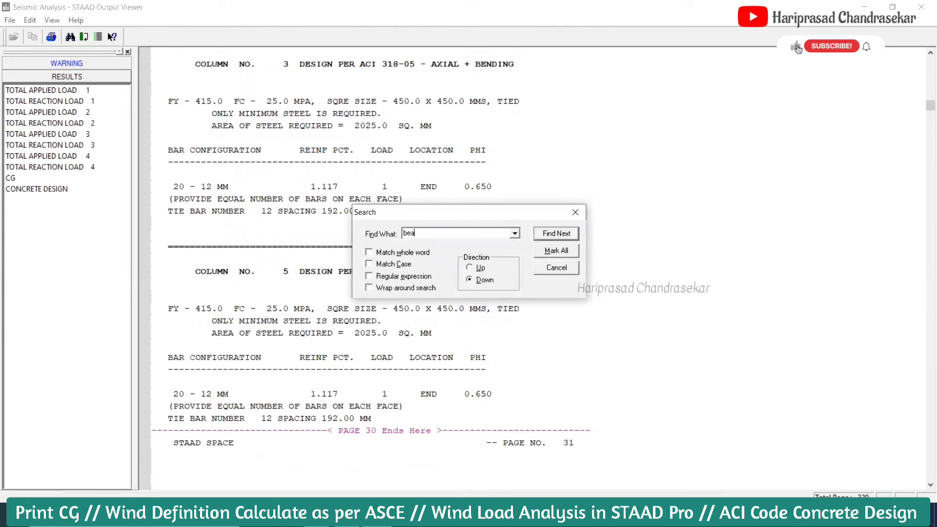
pyautogui.write('m')
pyautogui.press('Return')
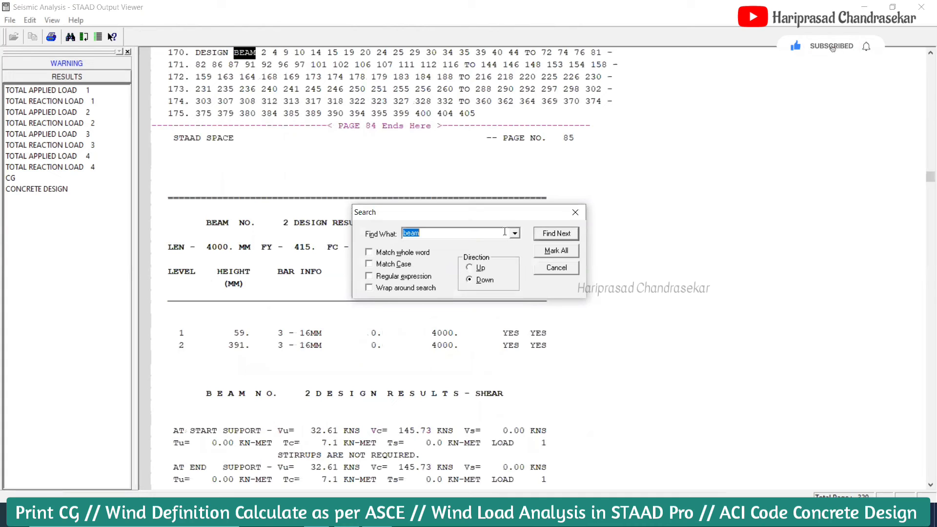
pyautogui.moveTo(459, 214); pyautogui.dragTo(741, 163)
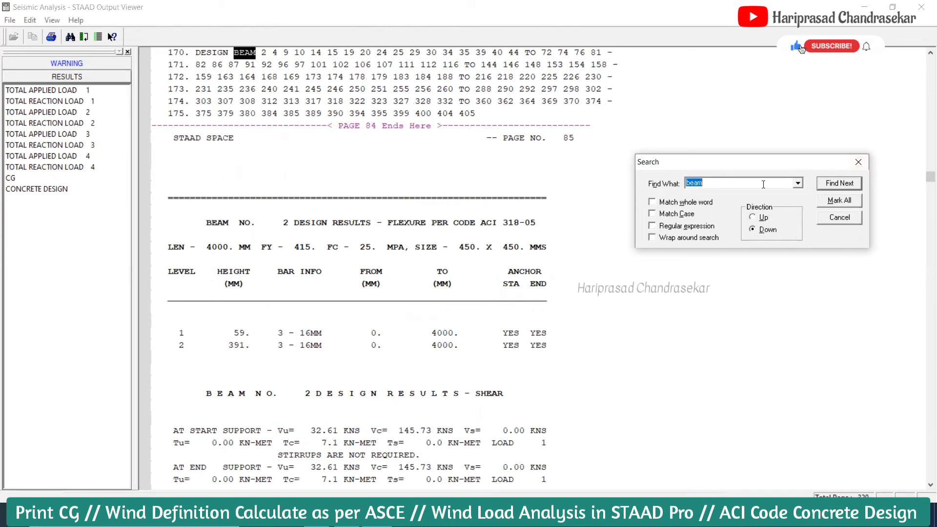
# Search the output file for "take" to view the concrete take-off quantities and close the output file
pyautogui.write('take')
pyautogui.press('Return')
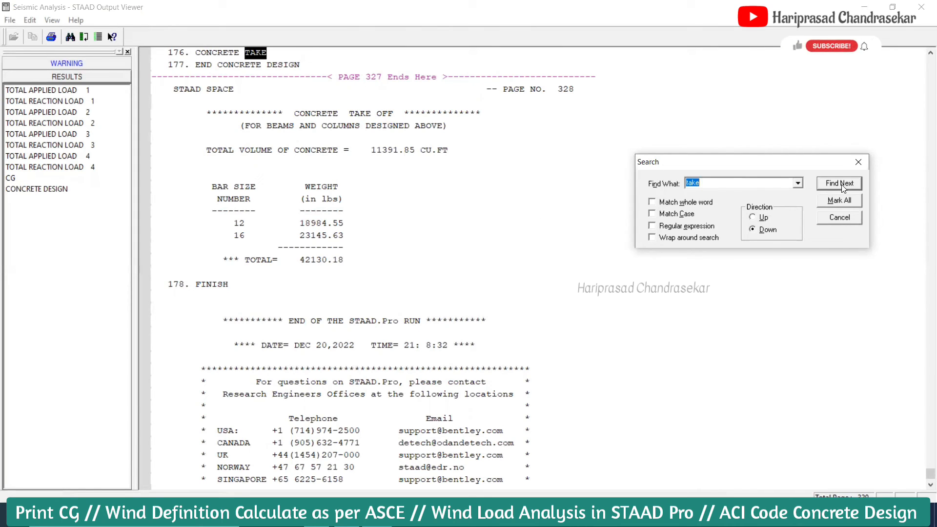
pyautogui.click(859, 163)
pyautogui.click(923, 7)
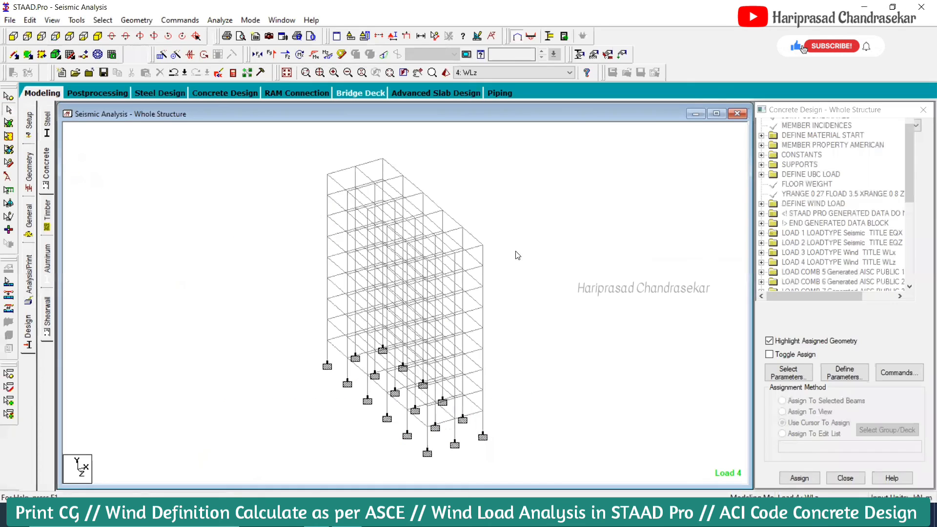
# Inspect the concrete design details of corner columns 403 on the top storey and 368 near the base
pyautogui.doubleClick(483, 260)
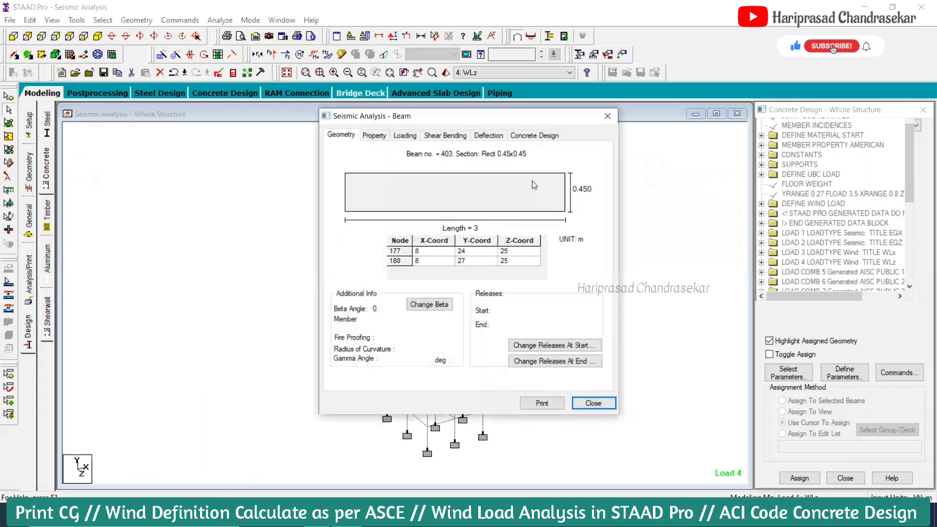
pyautogui.click(546, 135)
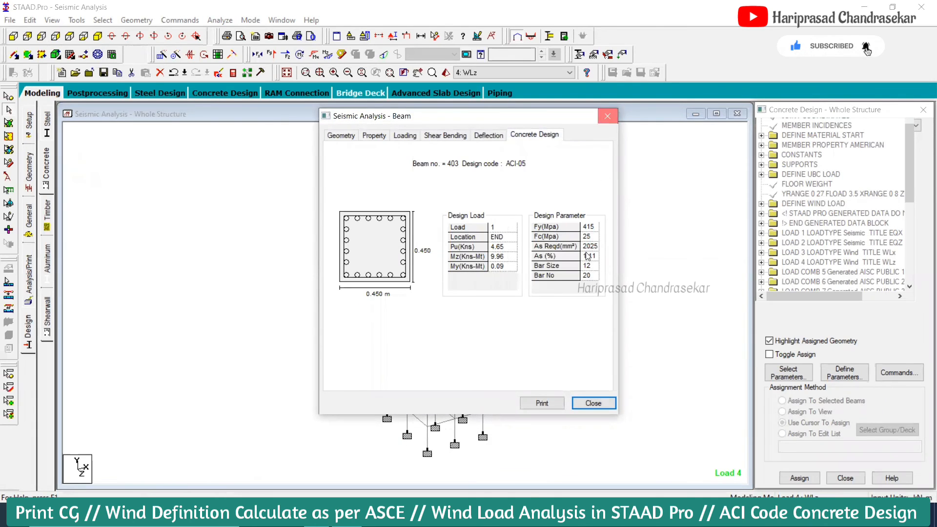
pyautogui.click(606, 118)
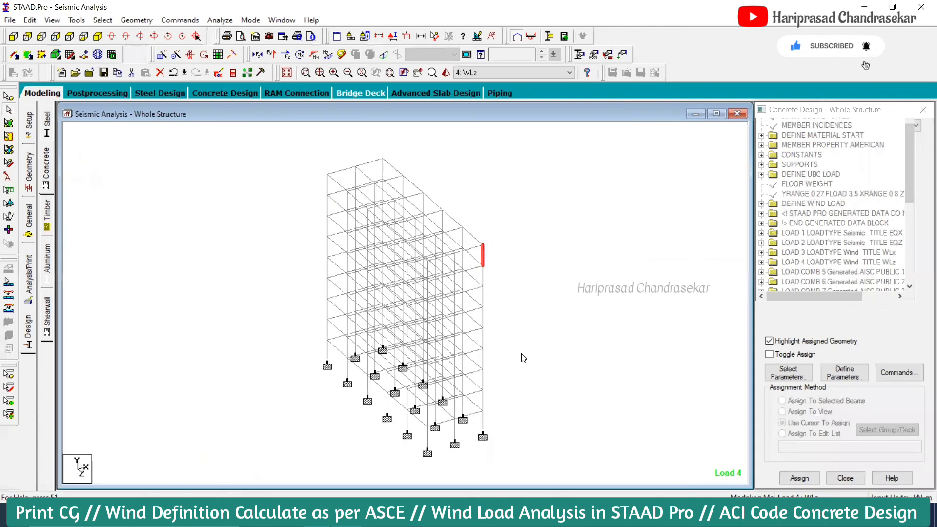
pyautogui.doubleClick(486, 401)
pyautogui.click(528, 136)
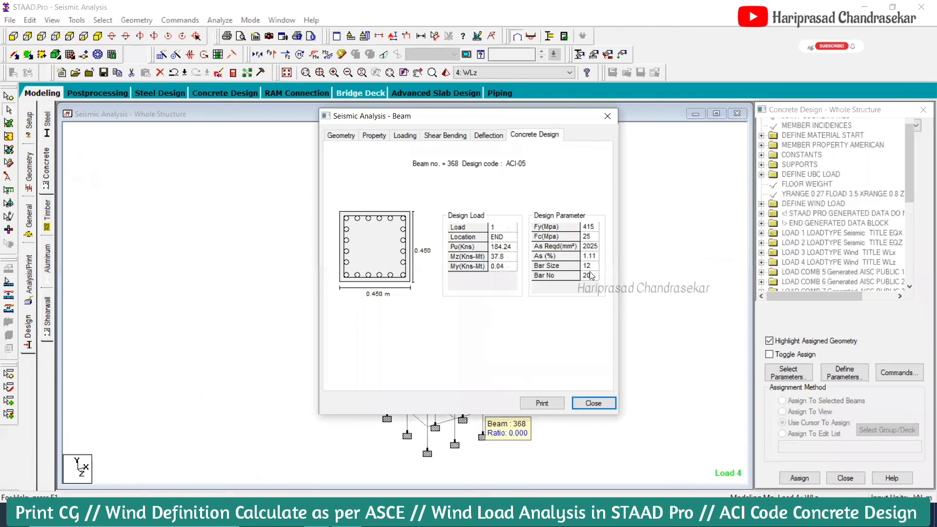
pyautogui.click(608, 116)
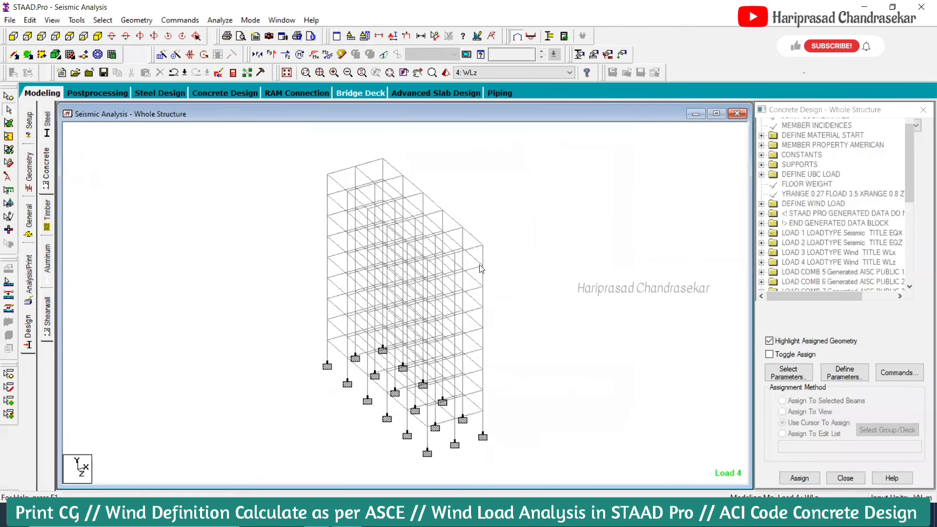
# Inspect the concrete design details of beam 400 one level below the roof and beam 364 at the lowest floor
pyautogui.doubleClick(480, 266)
pyautogui.click(527, 137)
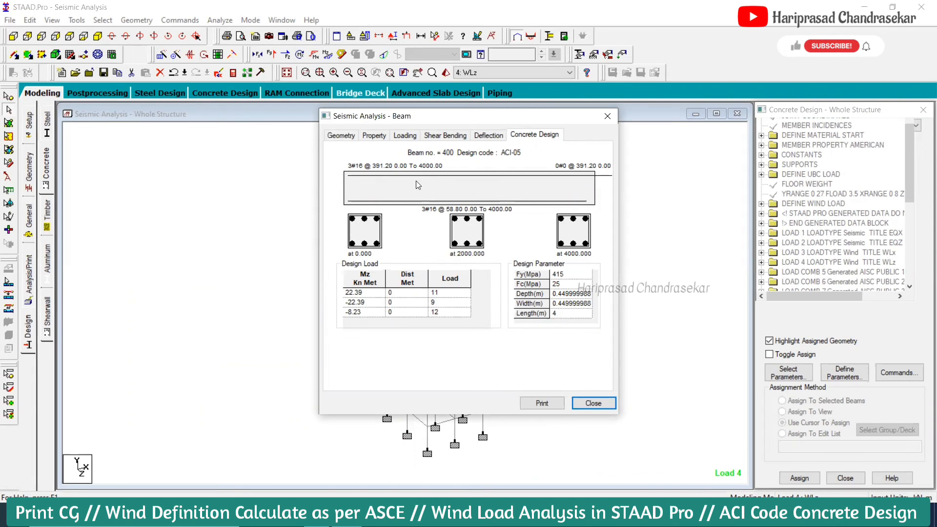
pyautogui.click(607, 115)
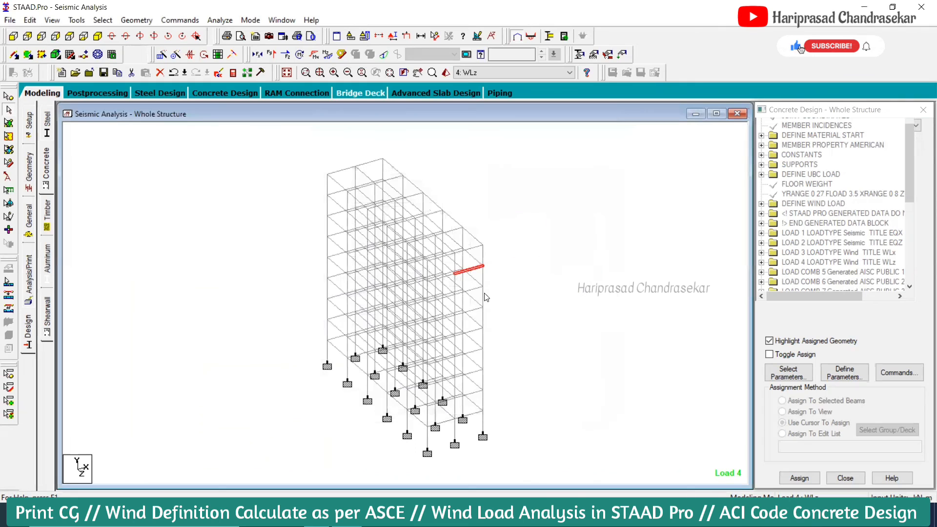
pyautogui.doubleClick(466, 416)
pyautogui.click(534, 135)
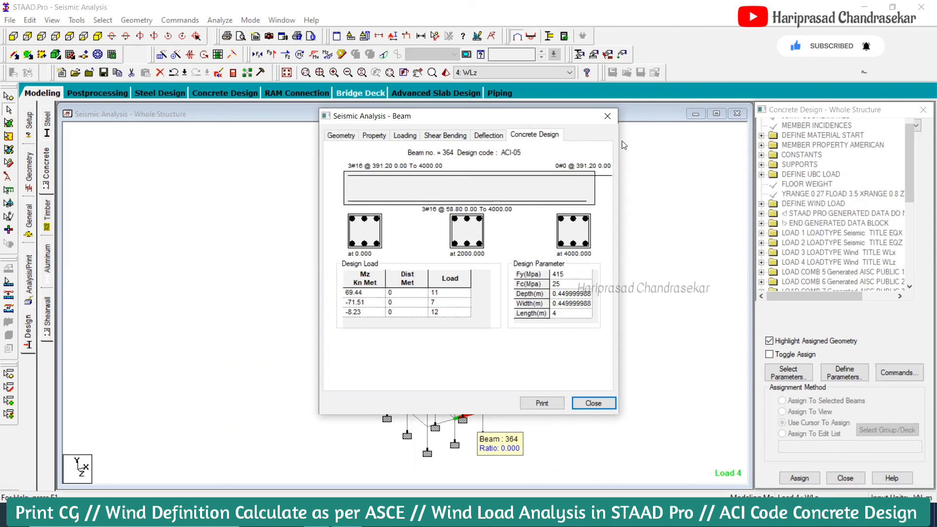
pyautogui.click(612, 115)
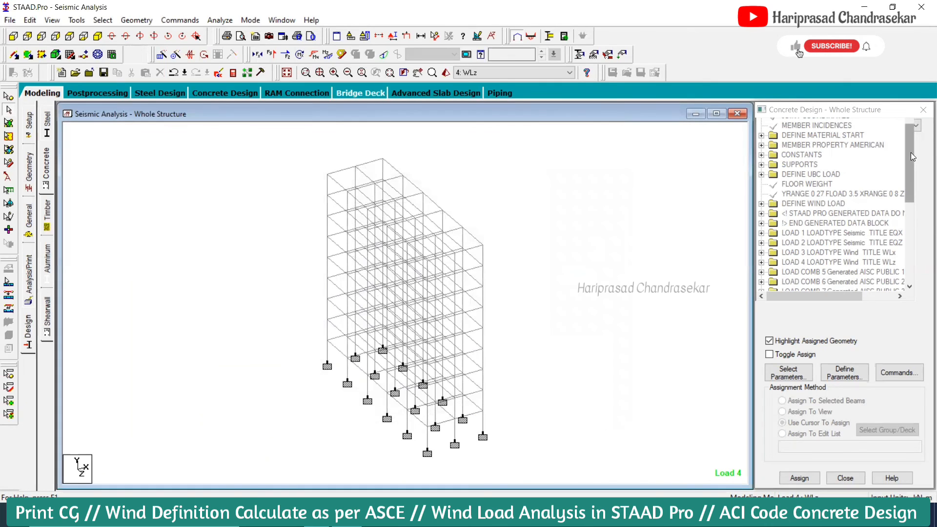
pyautogui.moveTo(911, 152); pyautogui.dragTo(908, 136)
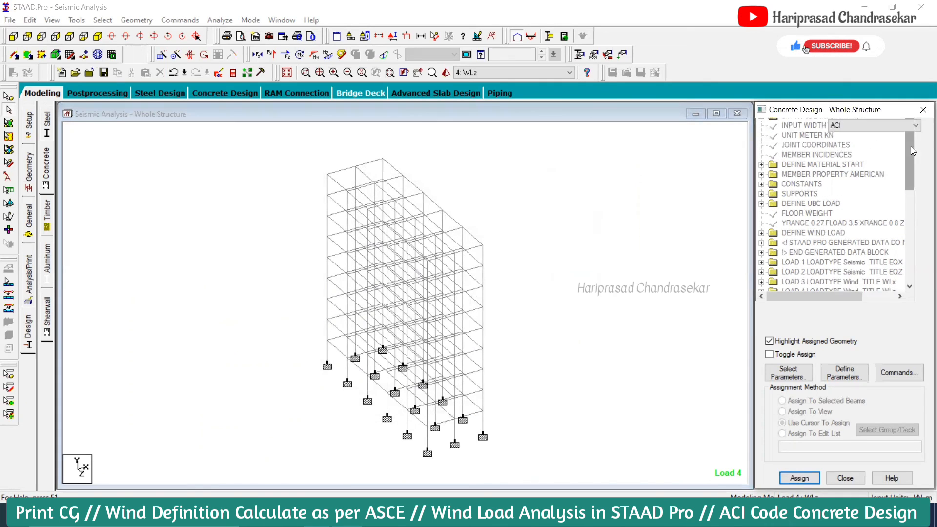